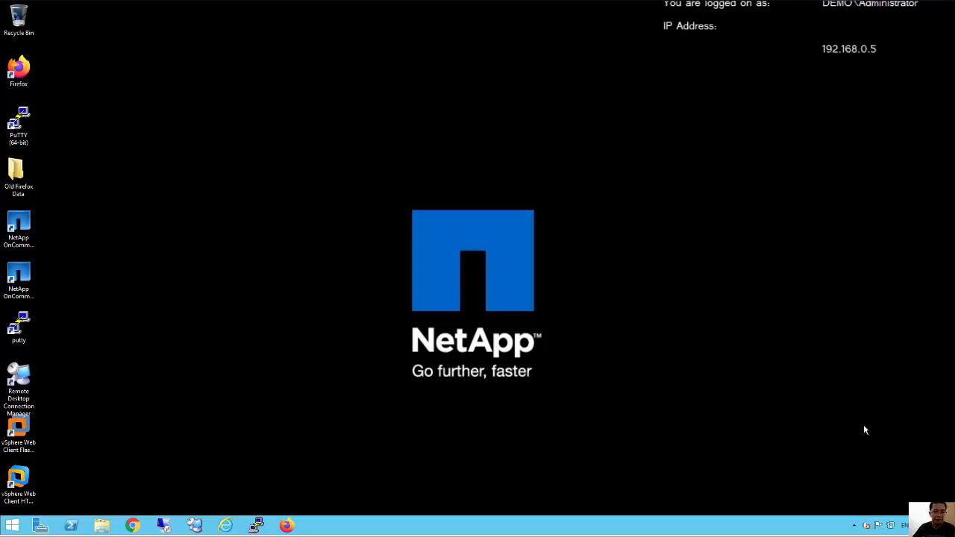
# Sign in to vCenter from the vSphere Web Client bookmark, save the login, and open Cluster1 in a new tab.
pyautogui.click(289, 527)
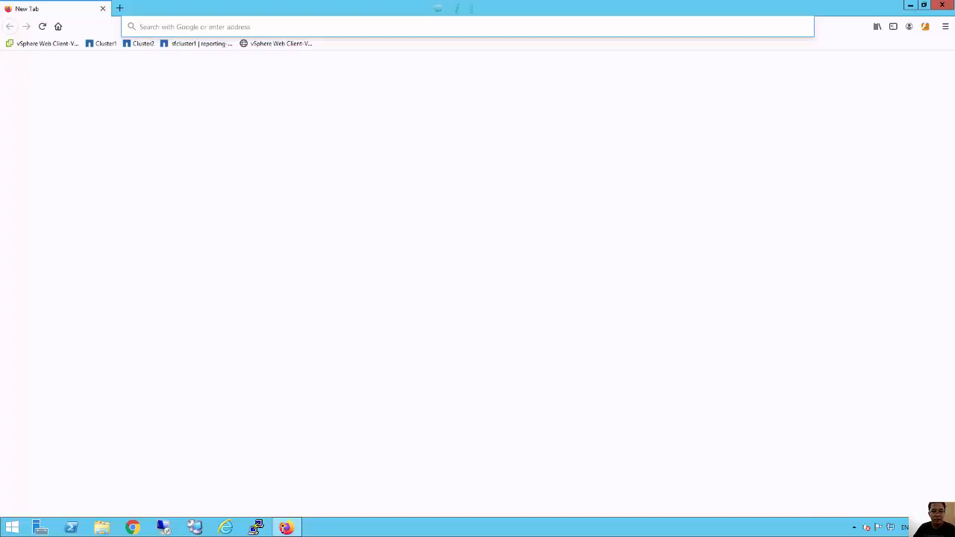
pyautogui.click(225, 26)
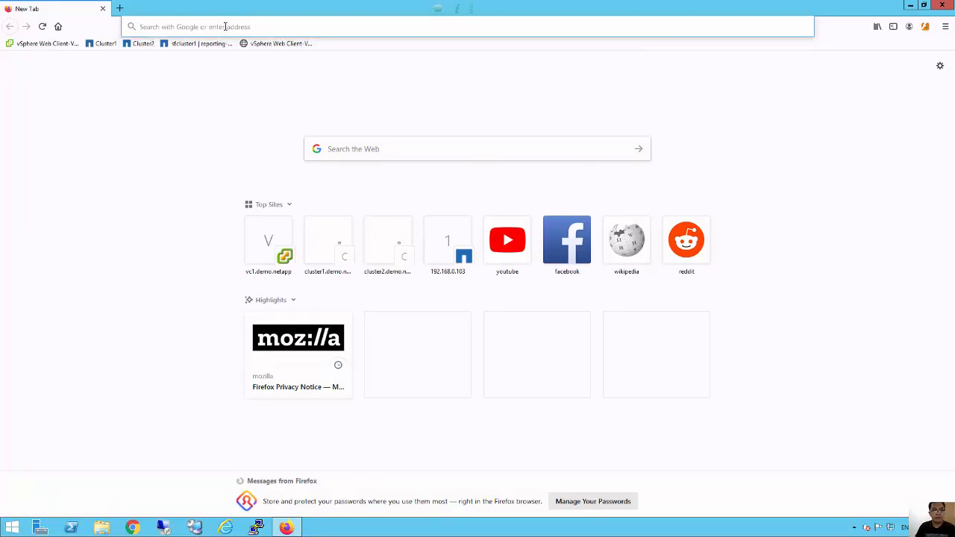
pyautogui.click(40, 44)
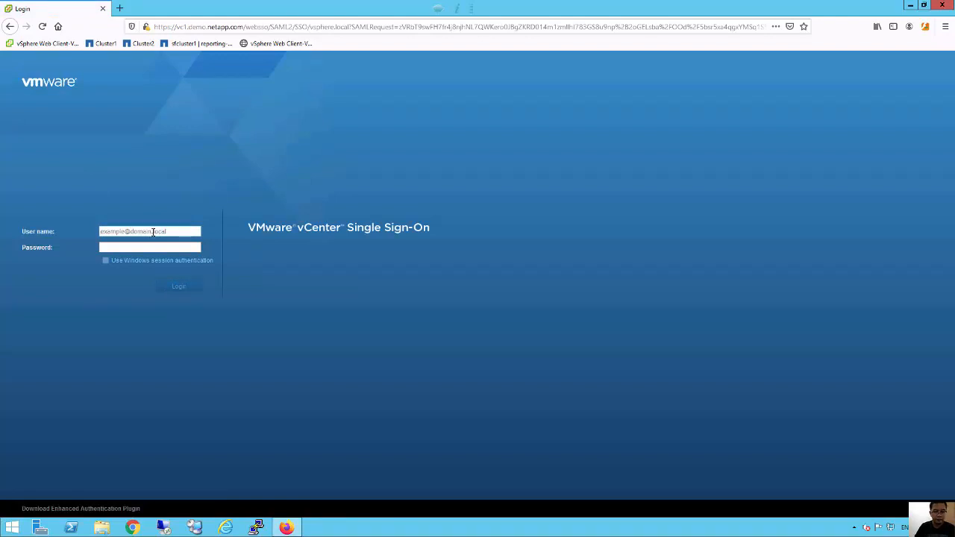
pyautogui.write('administrator@vsphere.local')
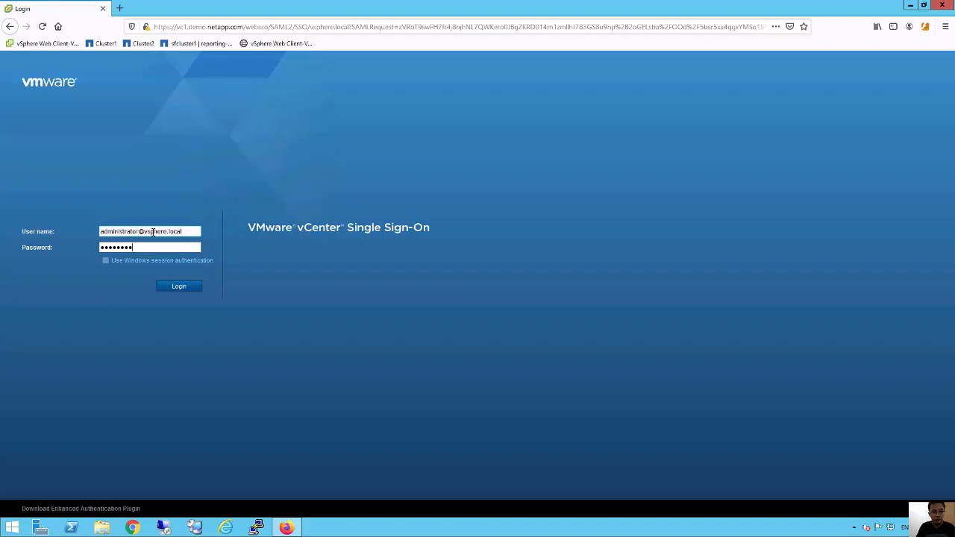
pyautogui.press('Return')
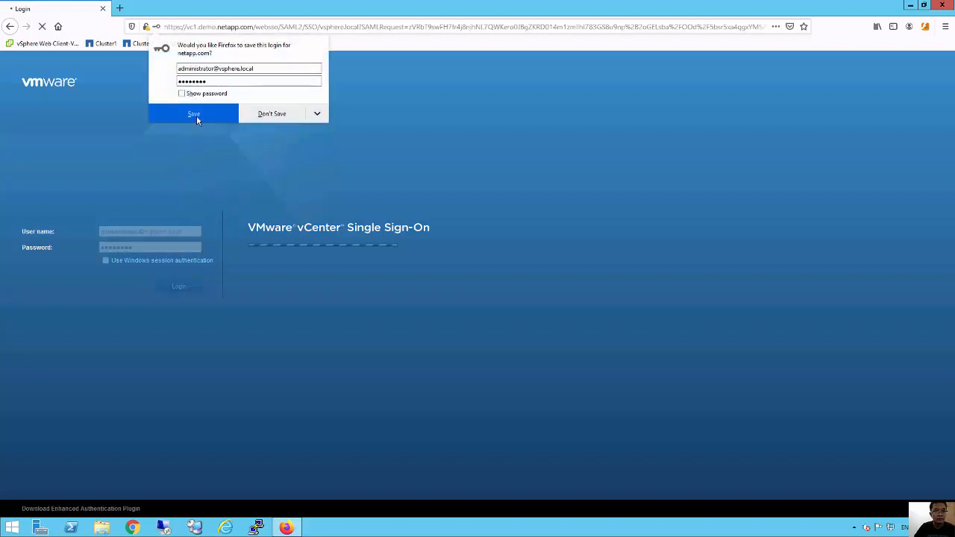
pyautogui.click(197, 112)
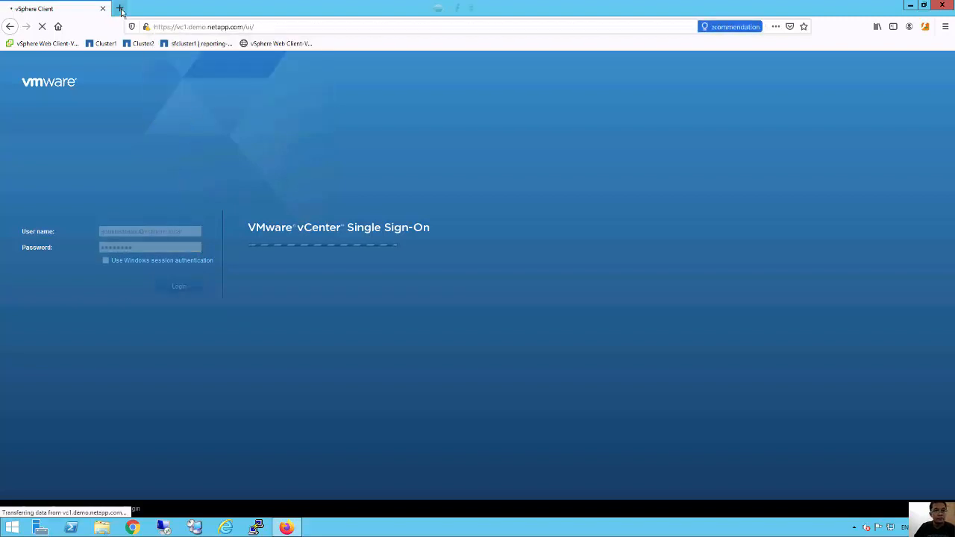
pyautogui.click(120, 9)
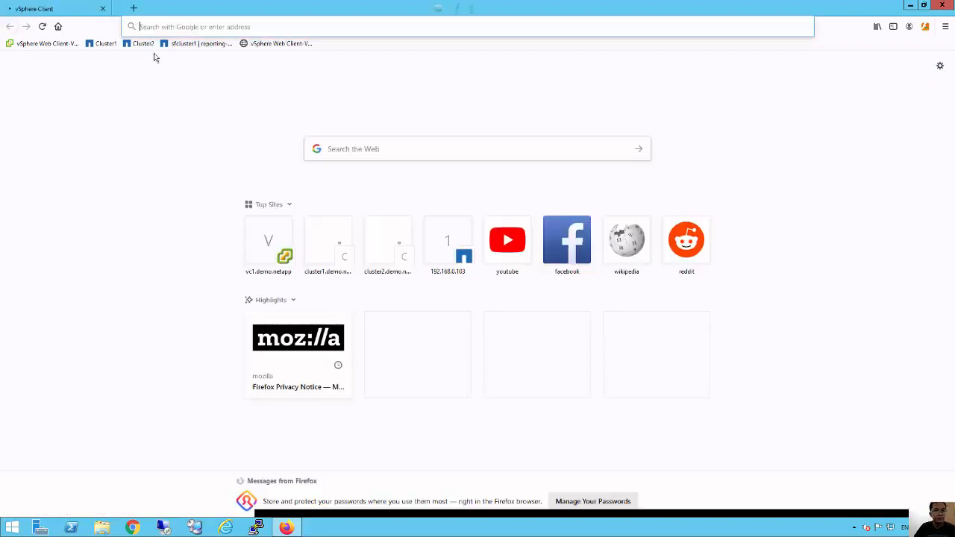
pyautogui.click(106, 43)
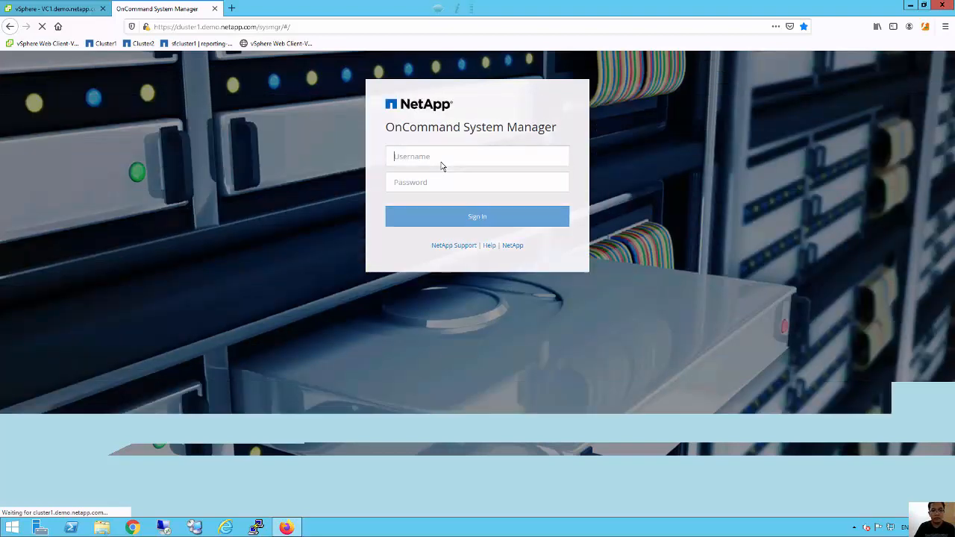
# Sign in to OnCommand System Manager as admin and save the login in Firefox.
pyautogui.hotkey('ctrl', 'Tab')
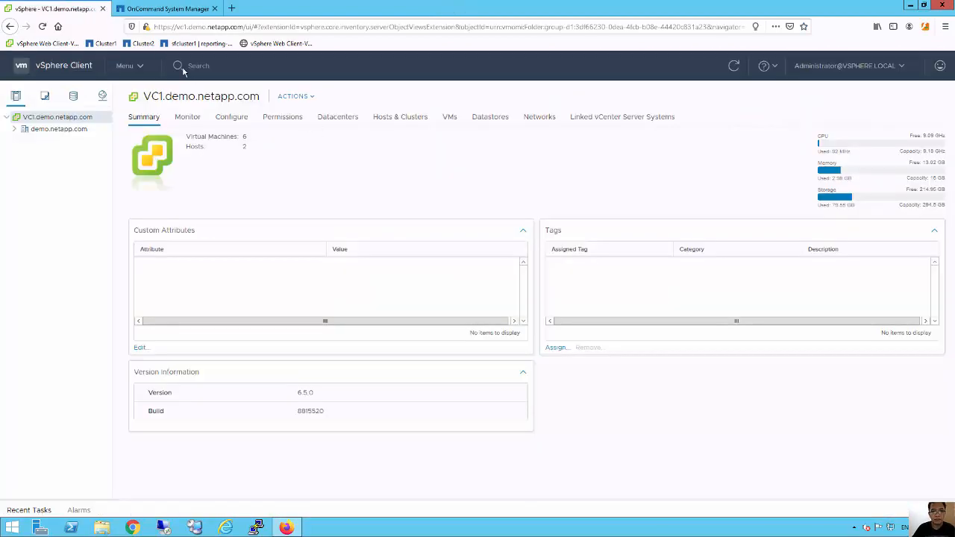
pyautogui.click(179, 9)
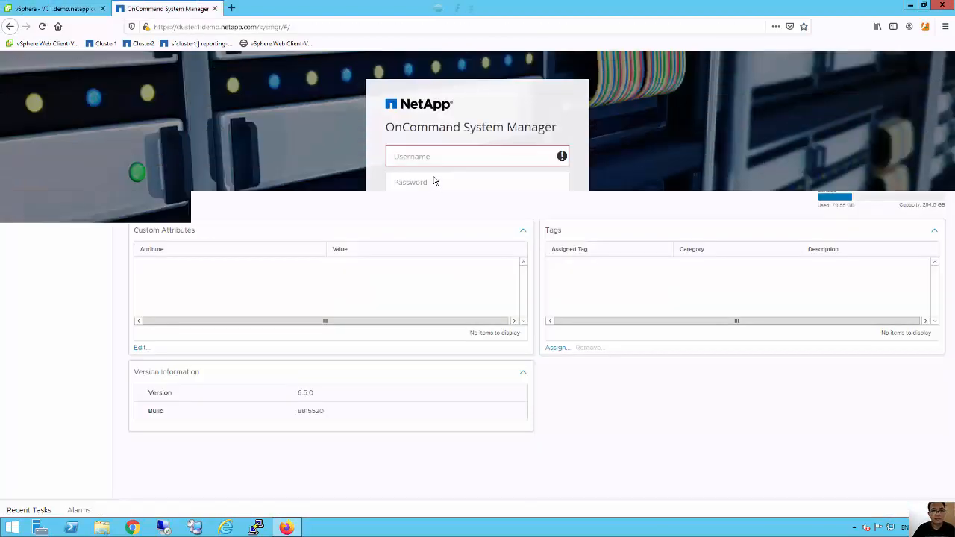
pyautogui.click(407, 158)
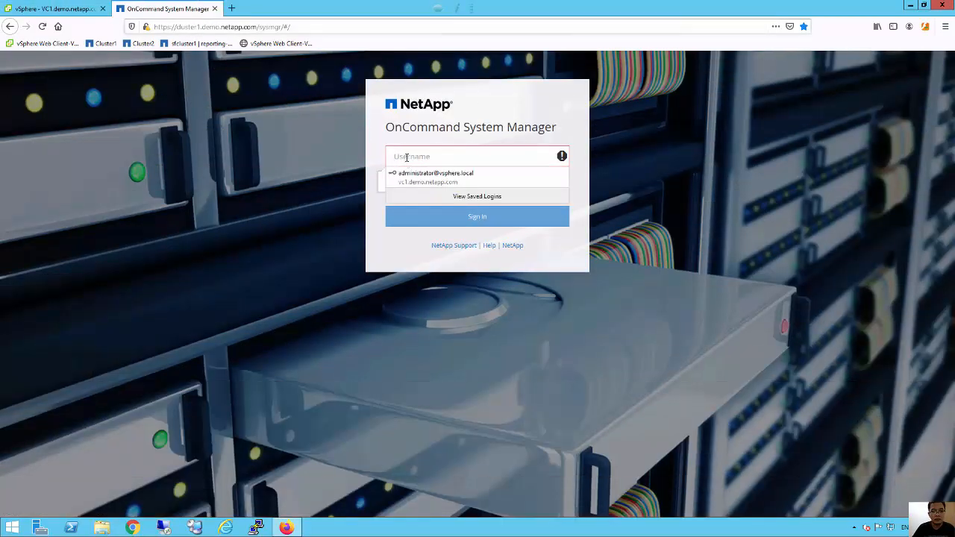
pyautogui.click(407, 159)
pyautogui.write('admin')
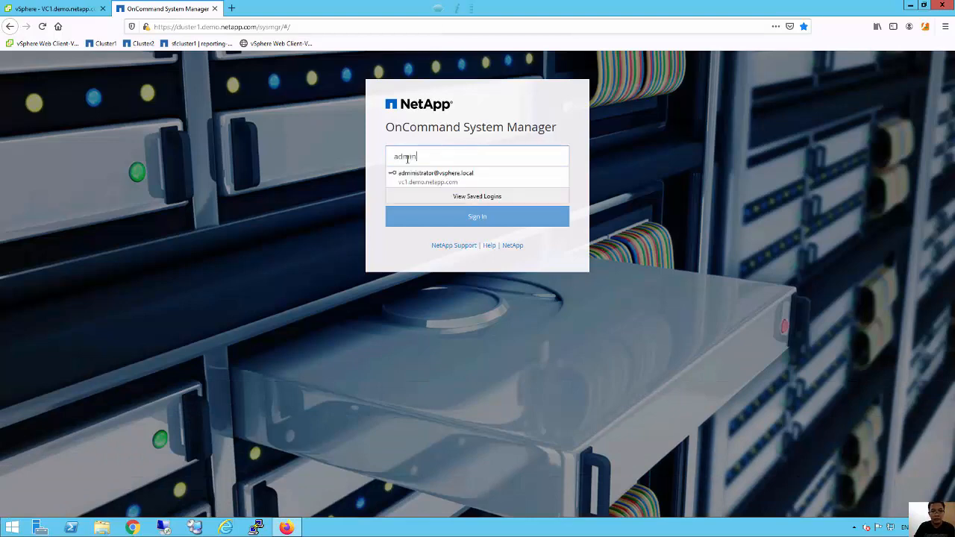
pyautogui.press('Tab')
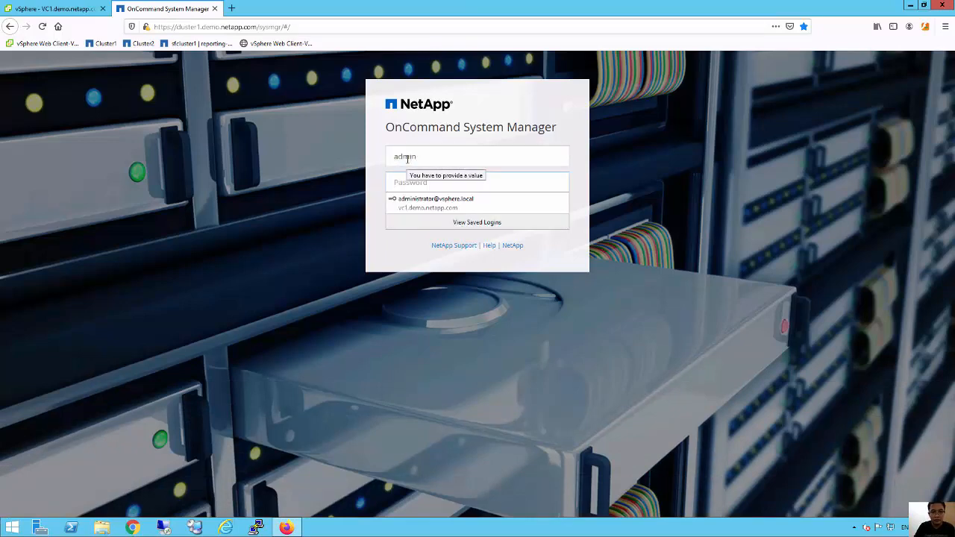
pyautogui.write('Net')
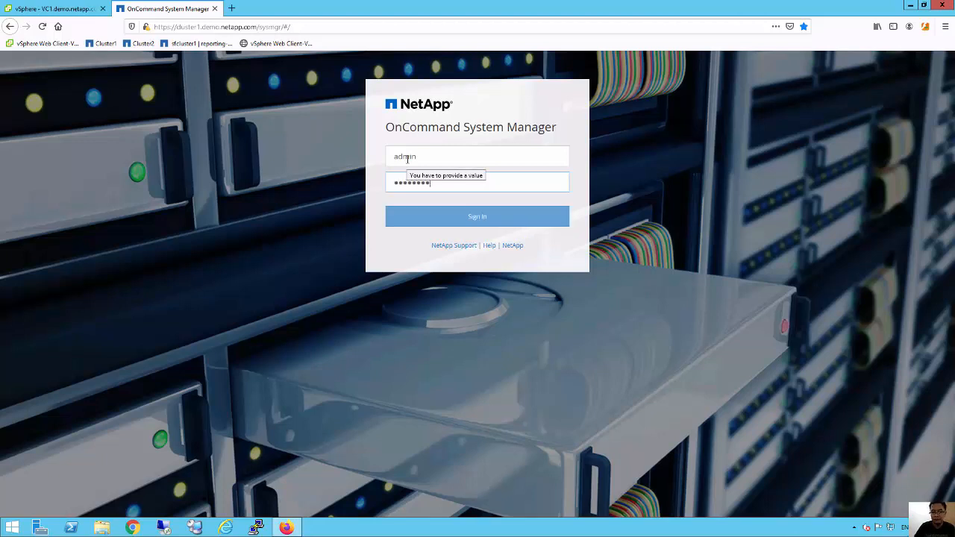
pyautogui.press('Return')
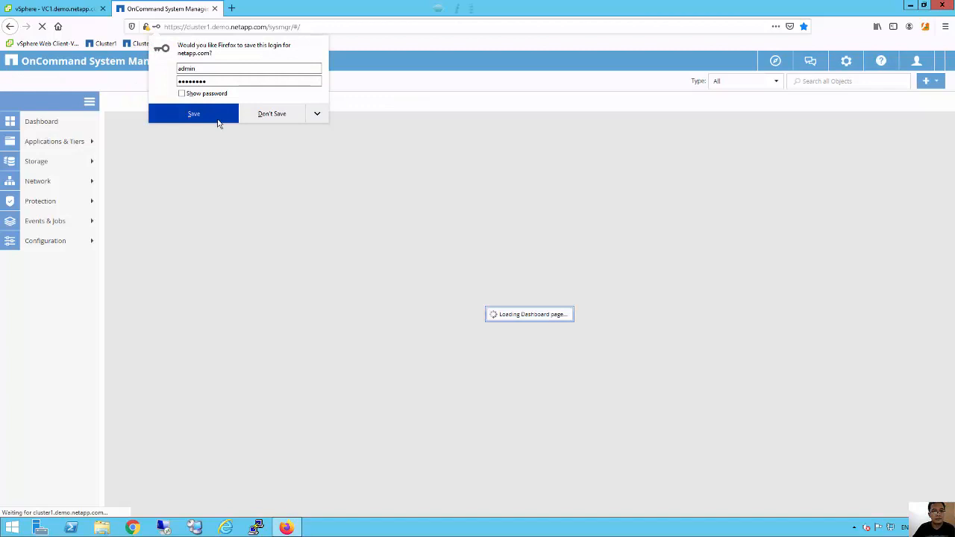
pyautogui.click(218, 119)
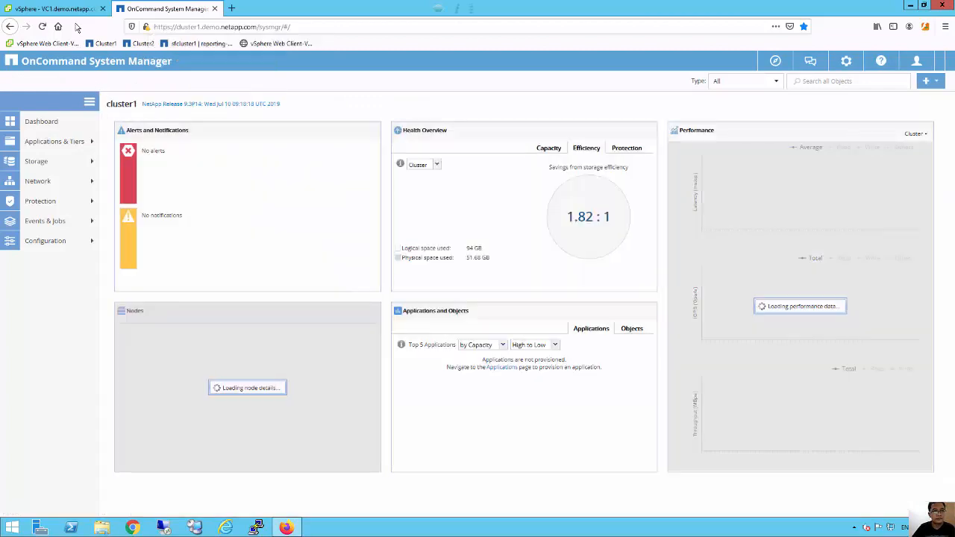
# Power on the RHEL2 (ONTAP) VM in cluster1, accepting placement on host esx1.
pyautogui.click(90, 14)
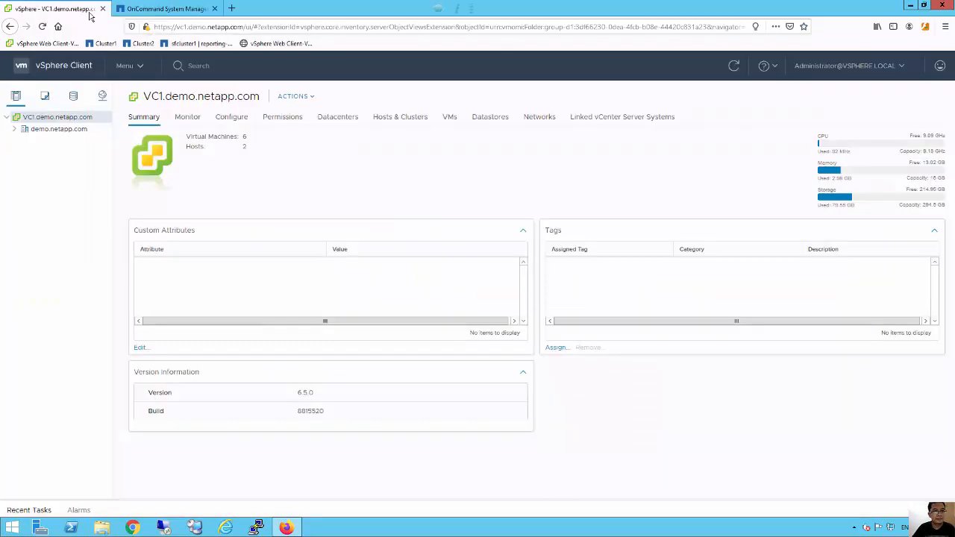
pyautogui.click(15, 129)
pyautogui.click(24, 141)
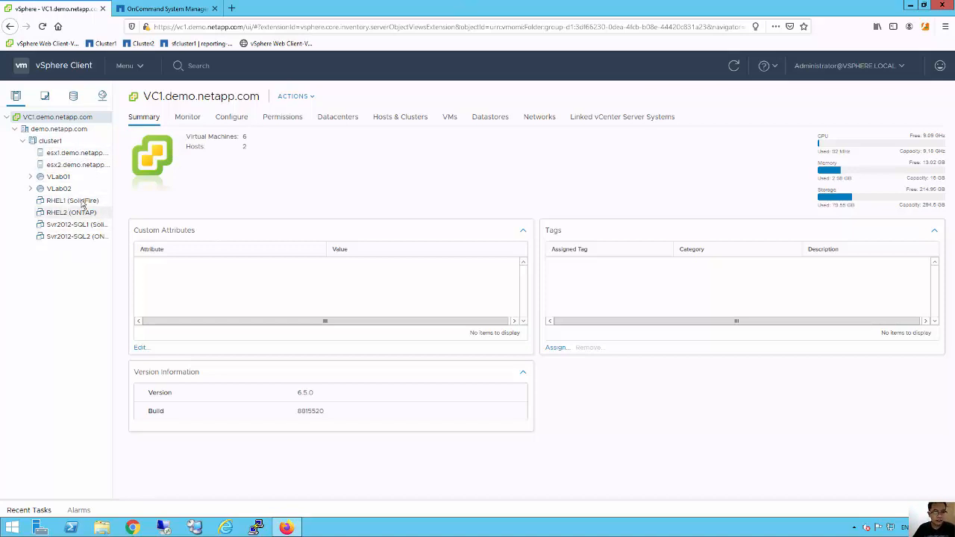
pyautogui.click(75, 214)
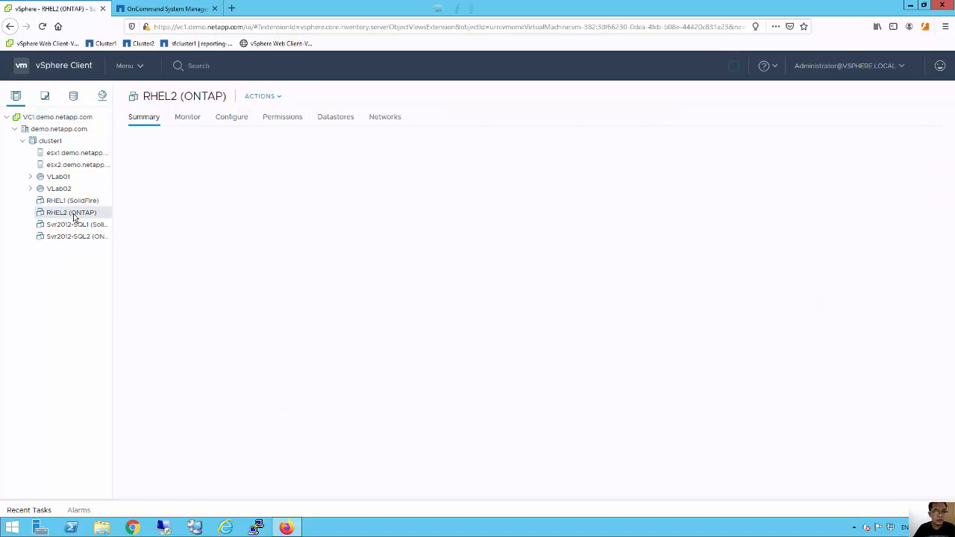
pyautogui.rightClick(75, 216)
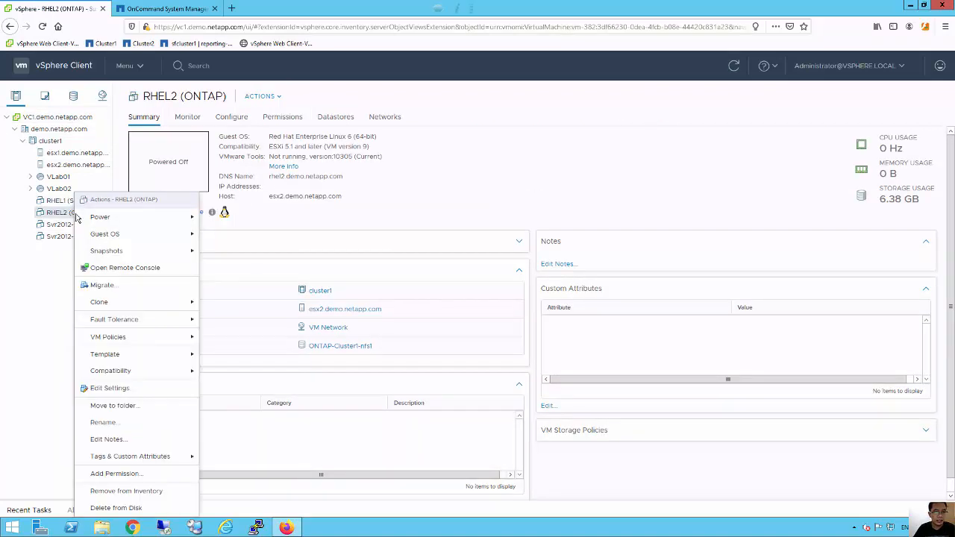
pyautogui.moveTo(77, 217)
pyautogui.click(222, 217)
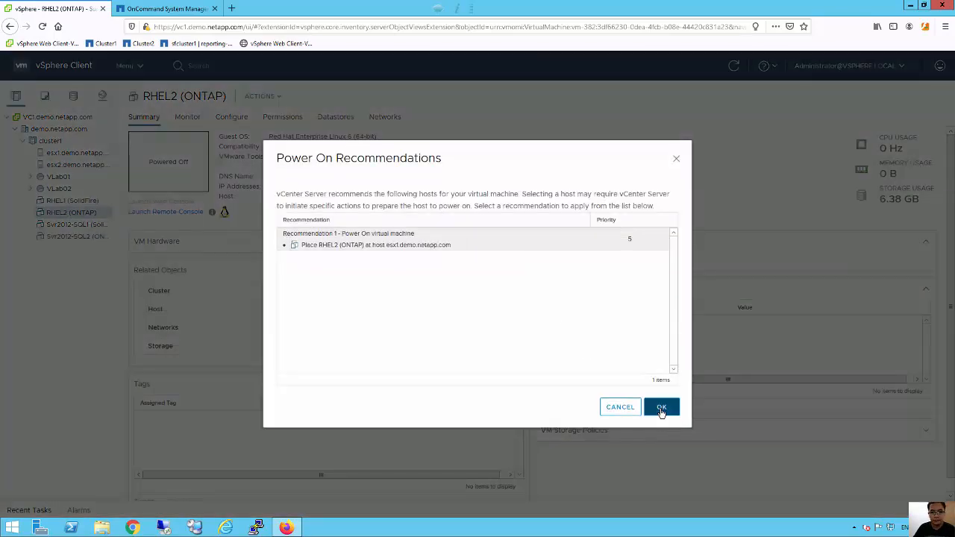
pyautogui.click(661, 410)
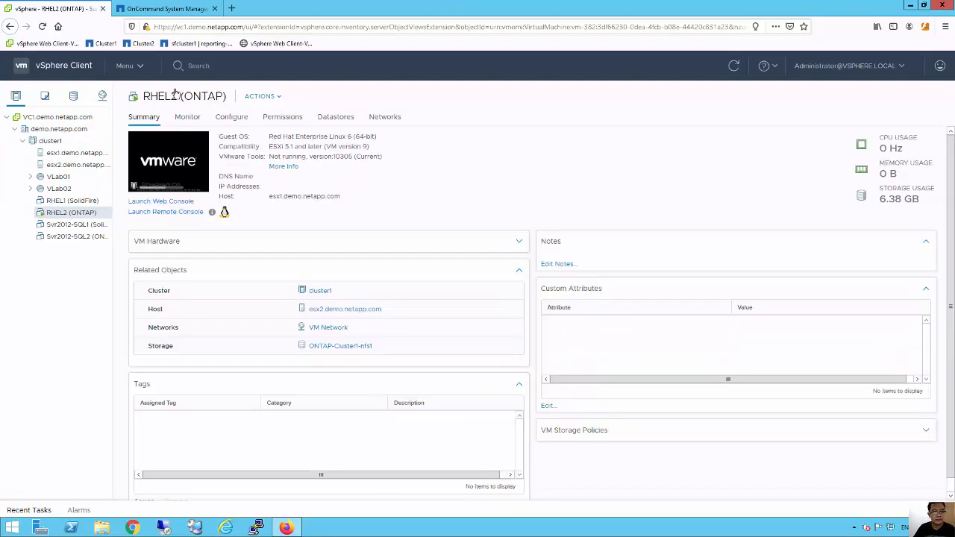
pyautogui.click(153, 9)
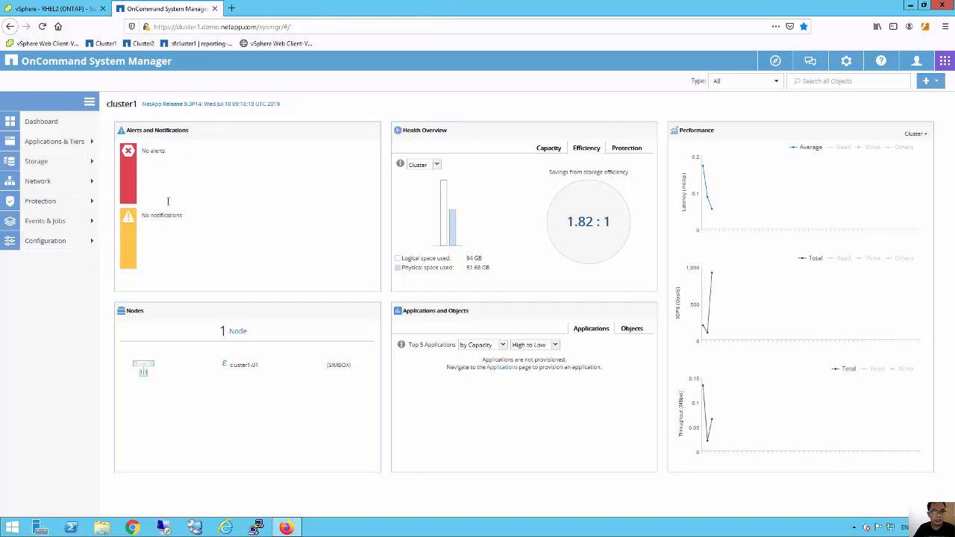
# Review the svm1 volumes iscsi1, nas1, nfs1 and svm1_root under Storage > Volumes.
pyautogui.click(48, 166)
pyautogui.click(39, 226)
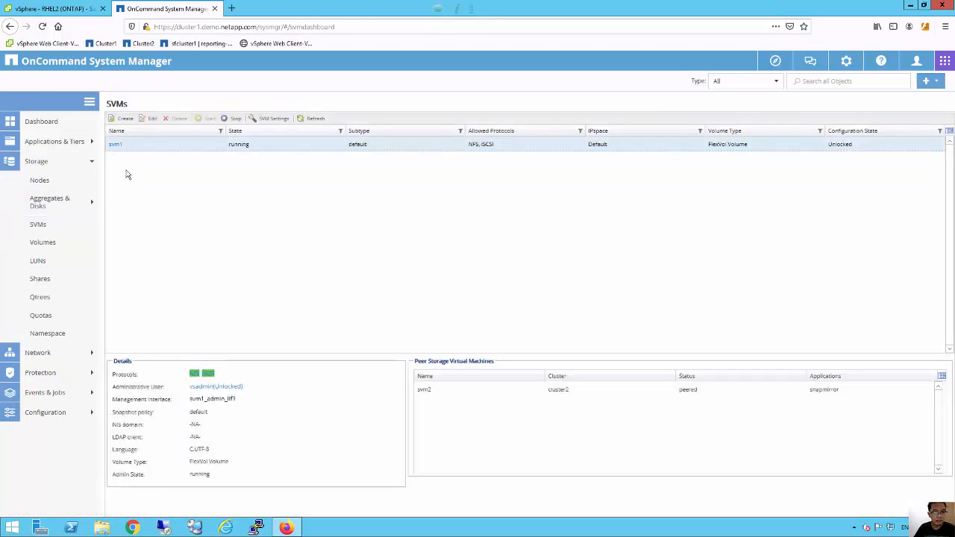
pyautogui.click(45, 243)
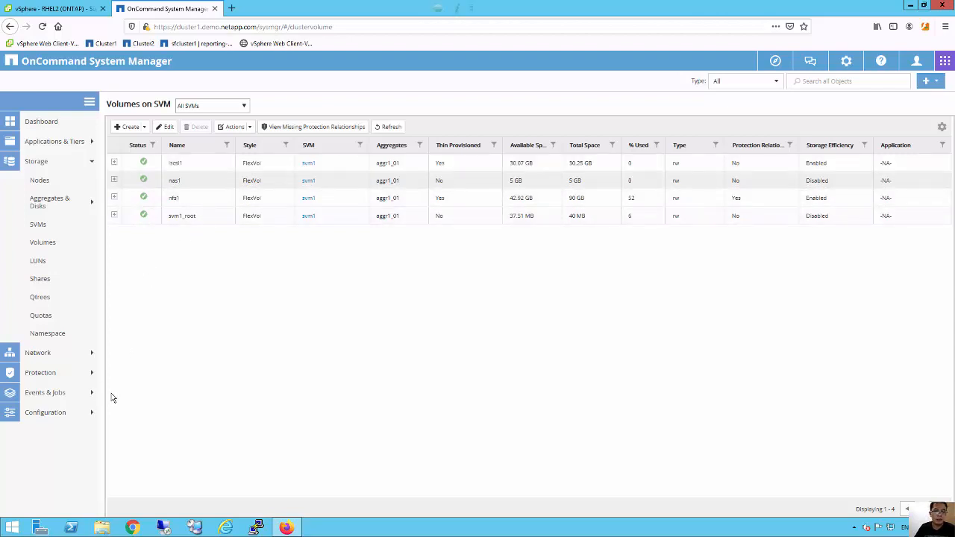
pyautogui.click(58, 9)
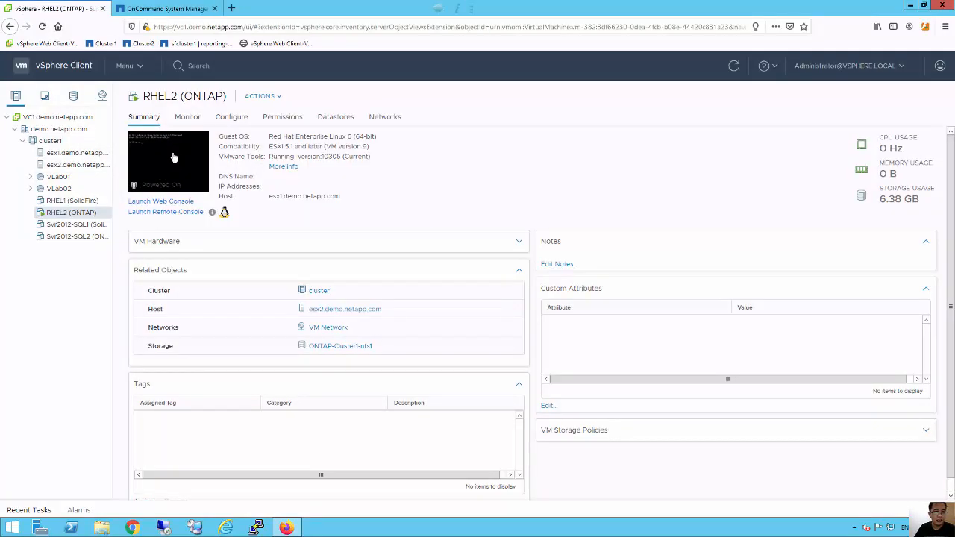
# Open a PuTTY session to rhel2, trust its host key, and log in as root.
pyautogui.click(256, 528)
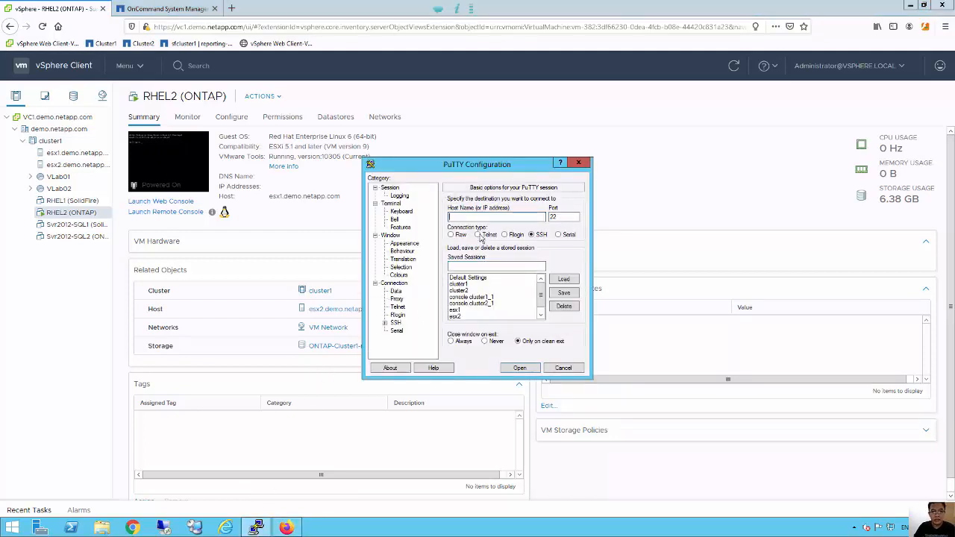
pyautogui.write('1')
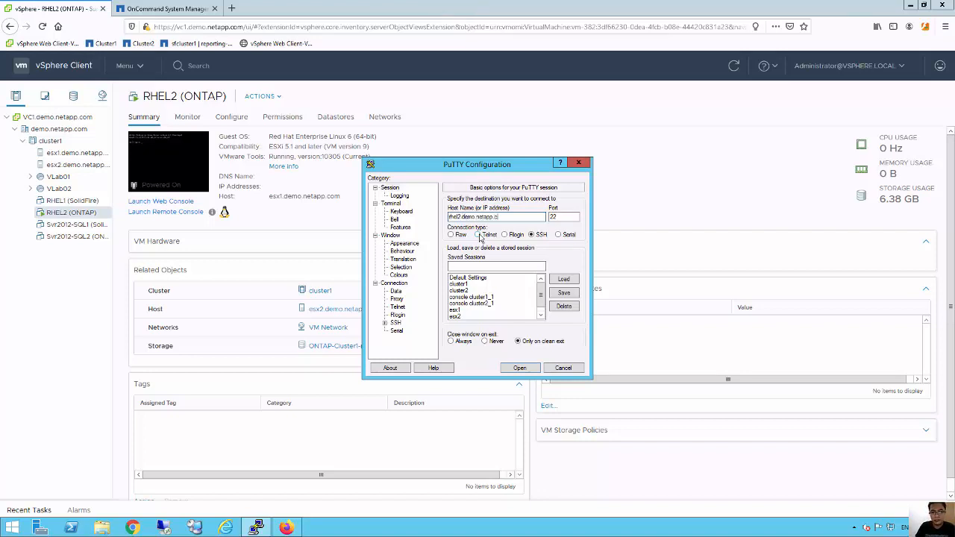
pyautogui.press('Return')
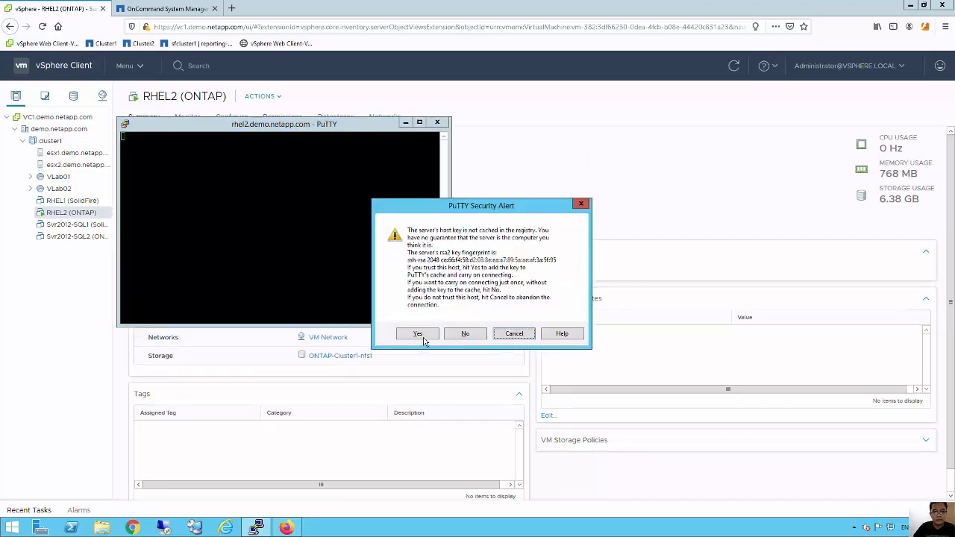
pyautogui.click(422, 337)
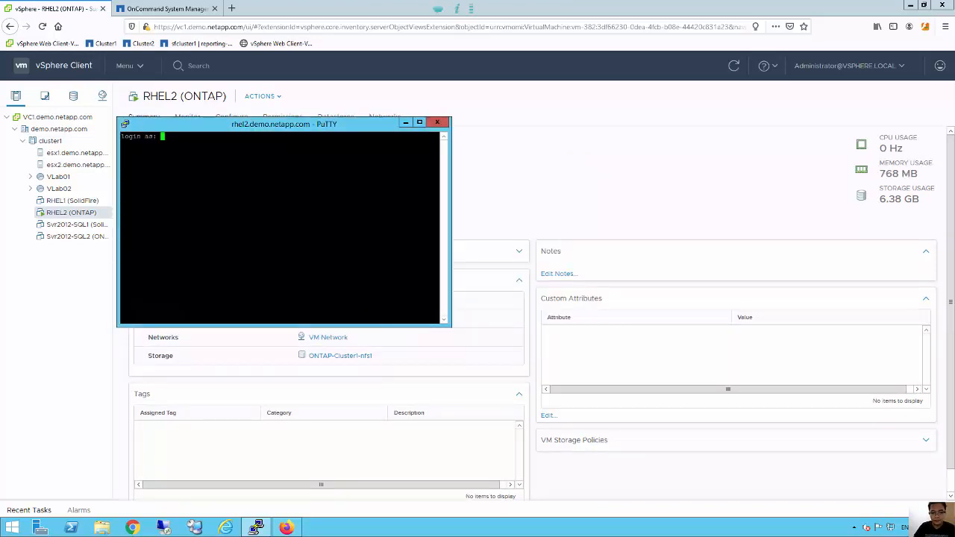
pyautogui.write('root')
pyautogui.press('Return')
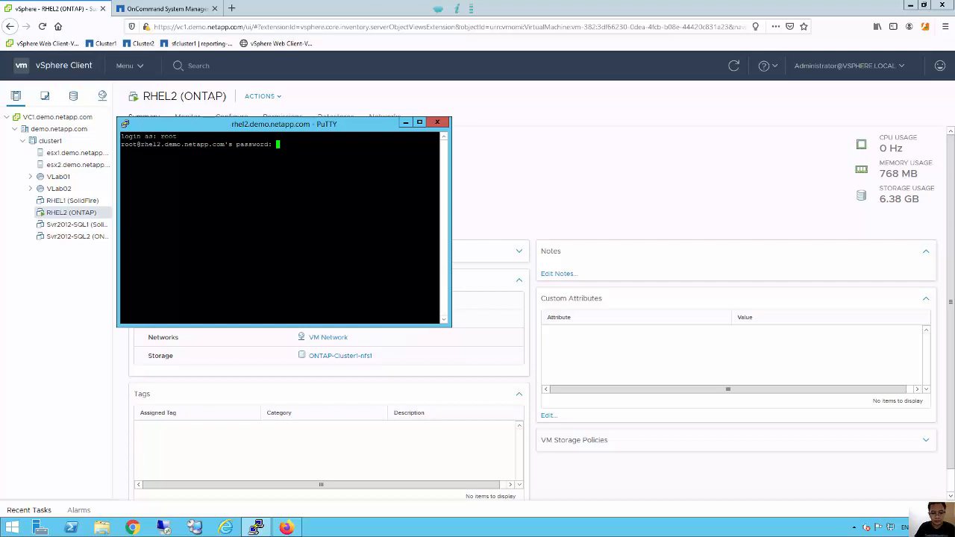
pyautogui.press('Return')
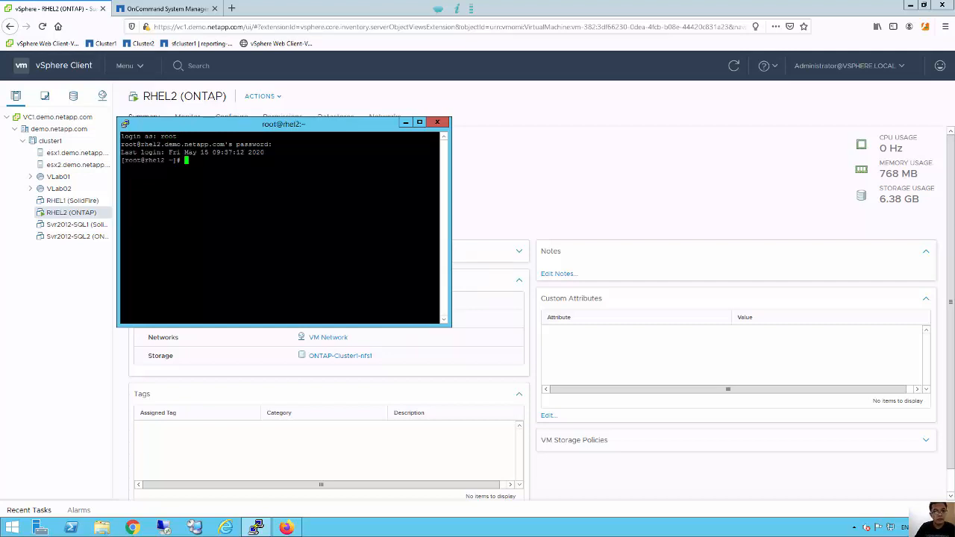
# Run uname -a to show the kernel details and enlarge the terminal window.
pyautogui.press('Return')
pyautogui.press('Return')
pyautogui.write('uname -a')
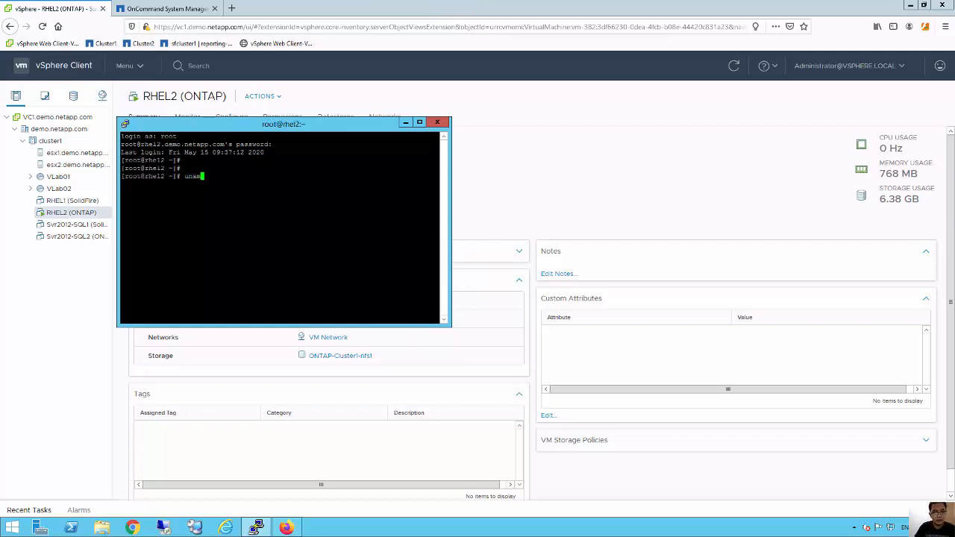
pyautogui.press('Return')
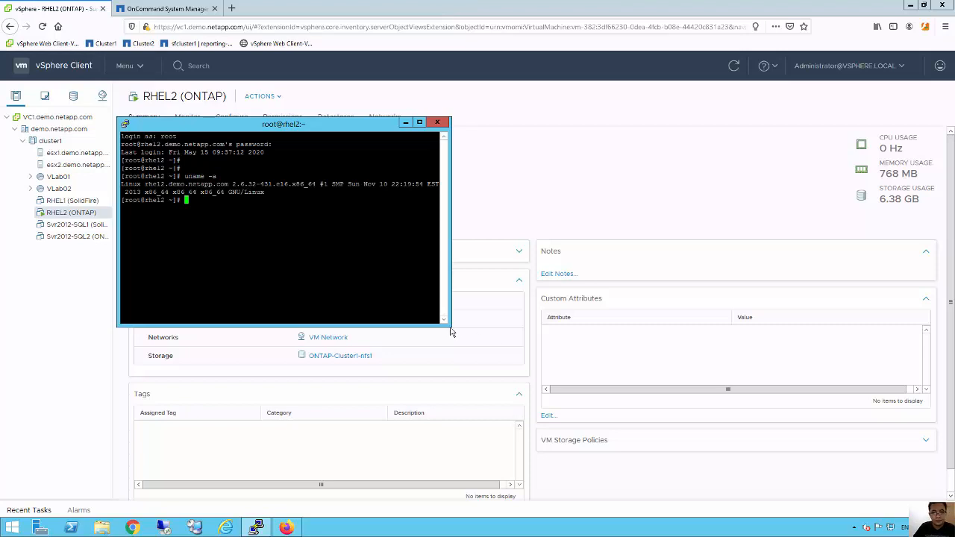
pyautogui.click(450, 331)
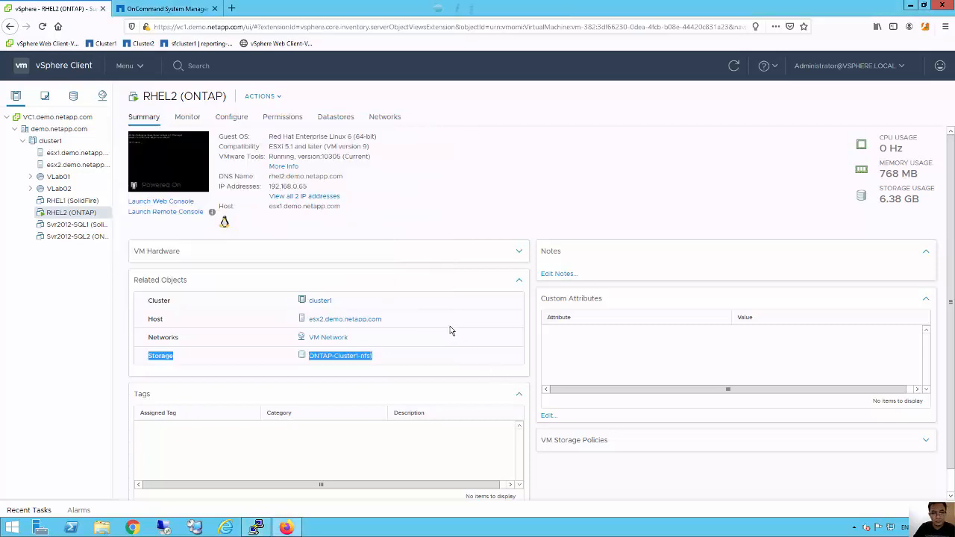
pyautogui.click(257, 528)
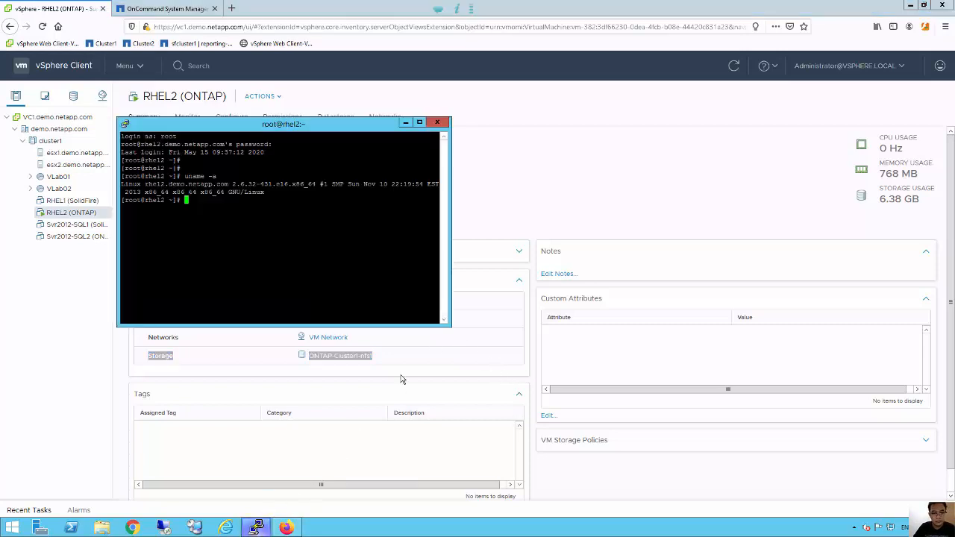
pyautogui.moveTo(479, 351); pyautogui.dragTo(590, 445)
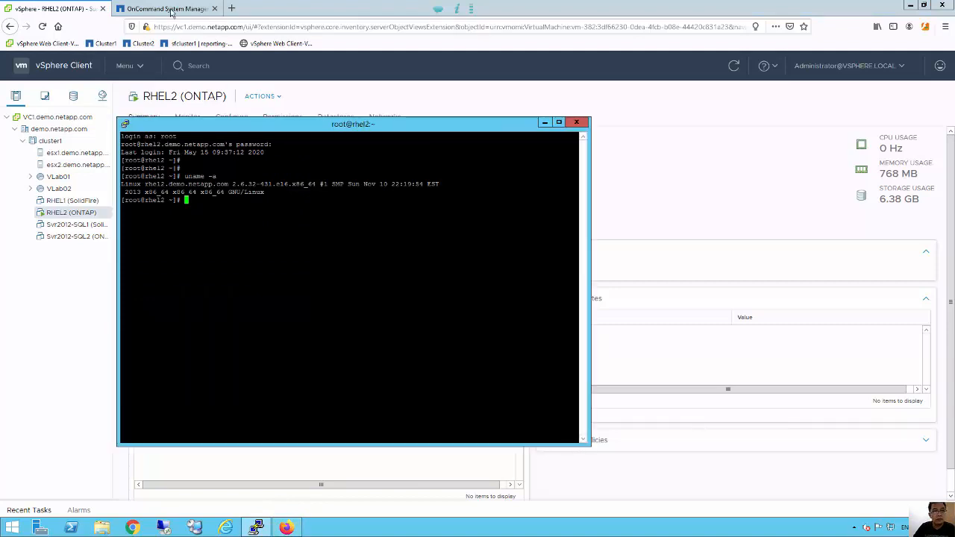
# Show svm1's NFS export policies and the default policy's client rules in System Manager.
pyautogui.click(171, 11)
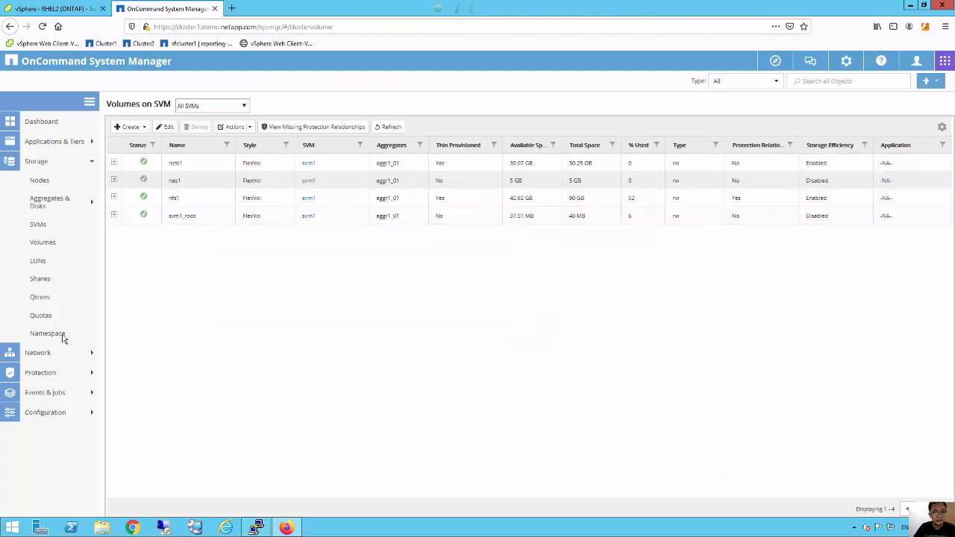
pyautogui.click(49, 228)
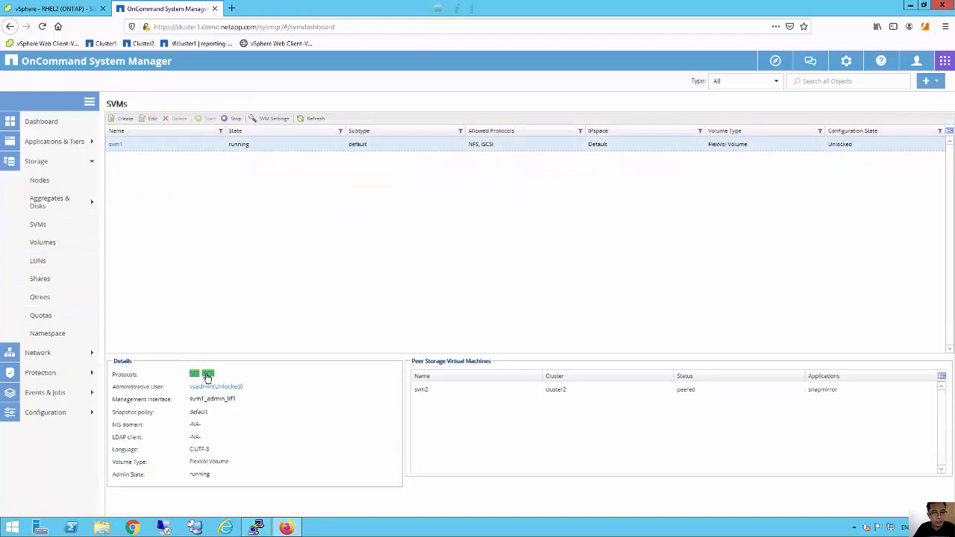
pyautogui.click(195, 375)
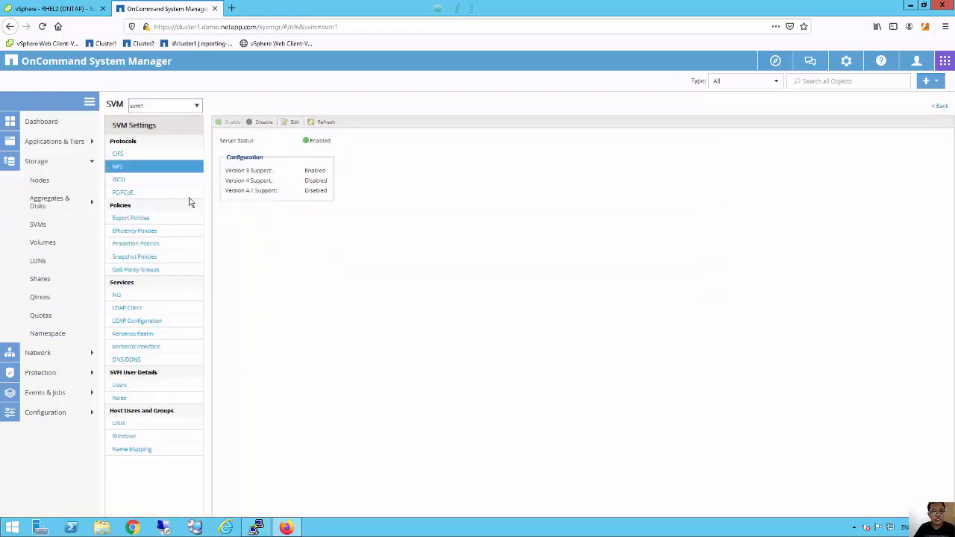
pyautogui.click(131, 218)
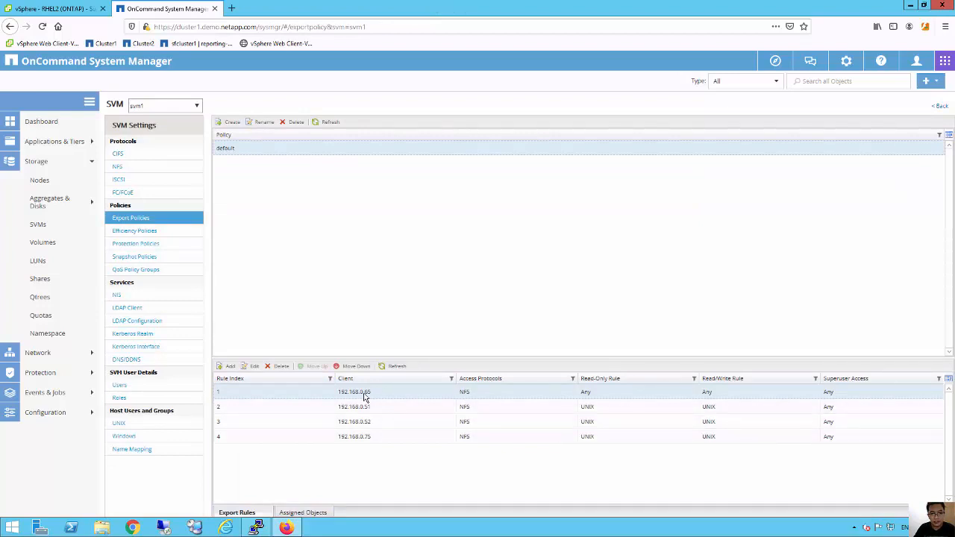
# Move the rhel2 terminal over the right side of the System Manager page.
pyautogui.click(256, 527)
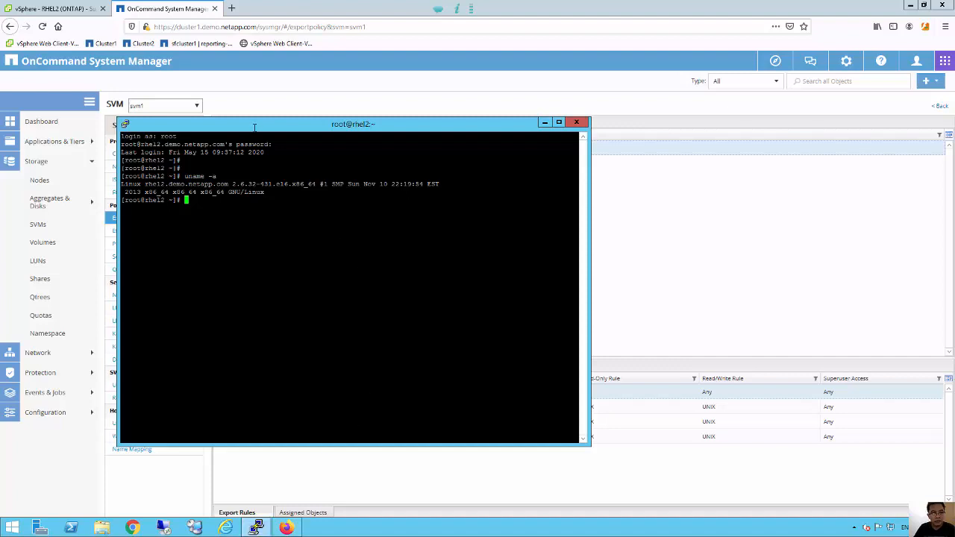
pyautogui.moveTo(339, 134); pyautogui.dragTo(549, 123)
pyautogui.moveTo(590, 113); pyautogui.dragTo(601, 106)
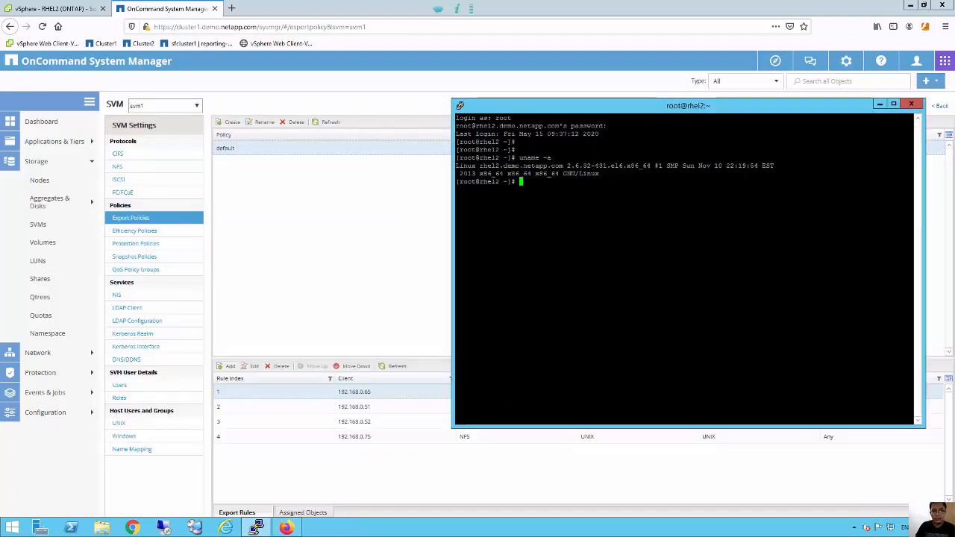
# Run ifconfig -a to show rhel2's address 192.168.0.65, then view the Volumes page.
pyautogui.write('ifconfig ')
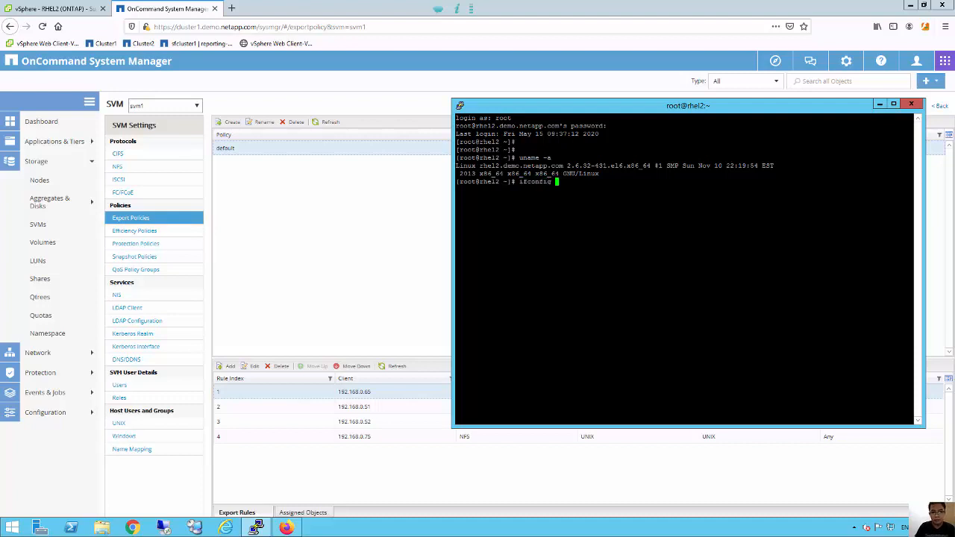
pyautogui.write('-a')
pyautogui.press('Return')
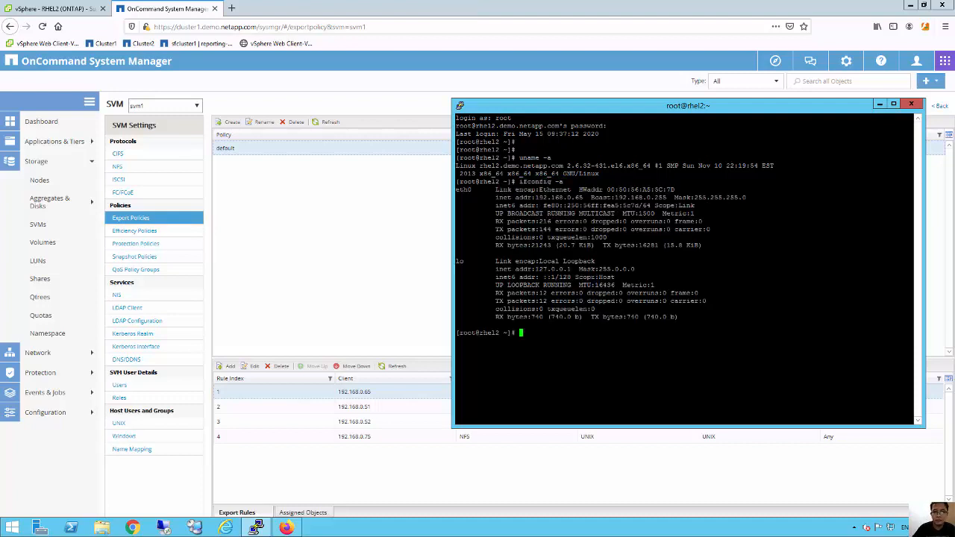
pyautogui.moveTo(587, 197); pyautogui.dragTo(533, 197)
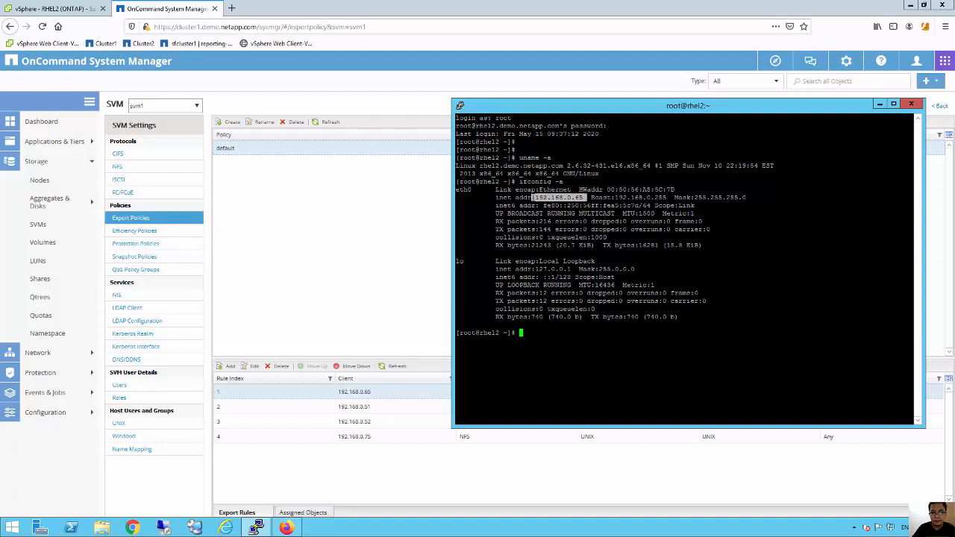
pyautogui.click(59, 247)
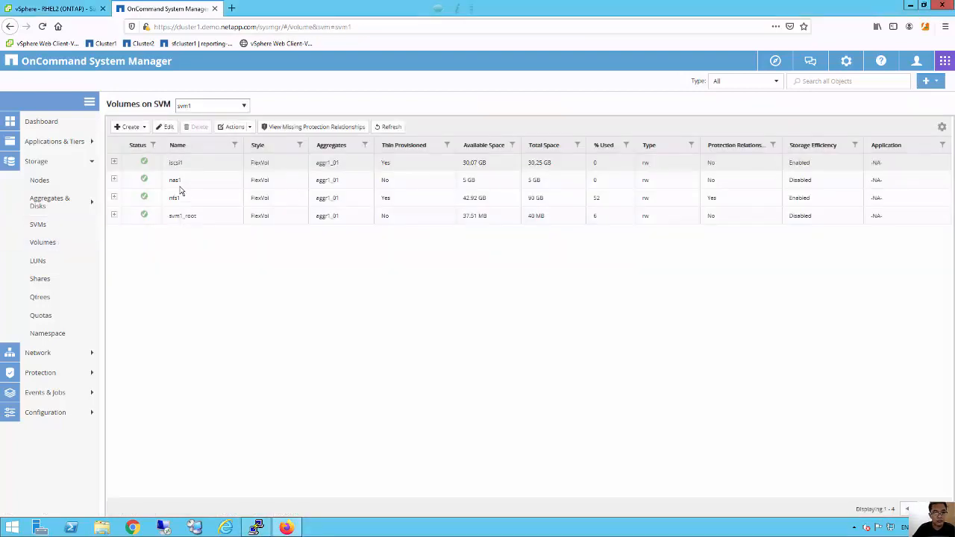
# Print /etc/fstab and highlight the 192.168.0.133:/nas1 NFS mount line.
pyautogui.click(256, 527)
pyautogui.click(559, 197)
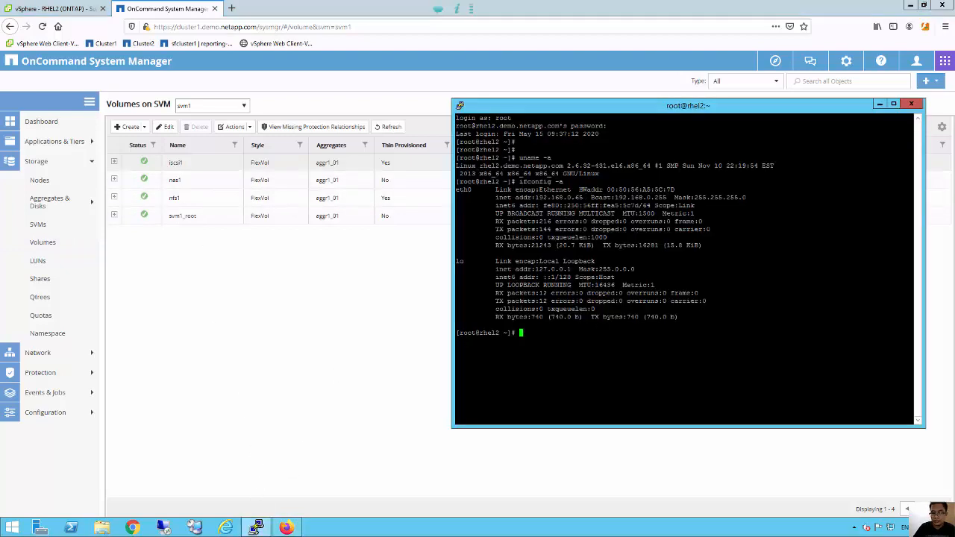
pyautogui.press('Return')
pyautogui.press('Return')
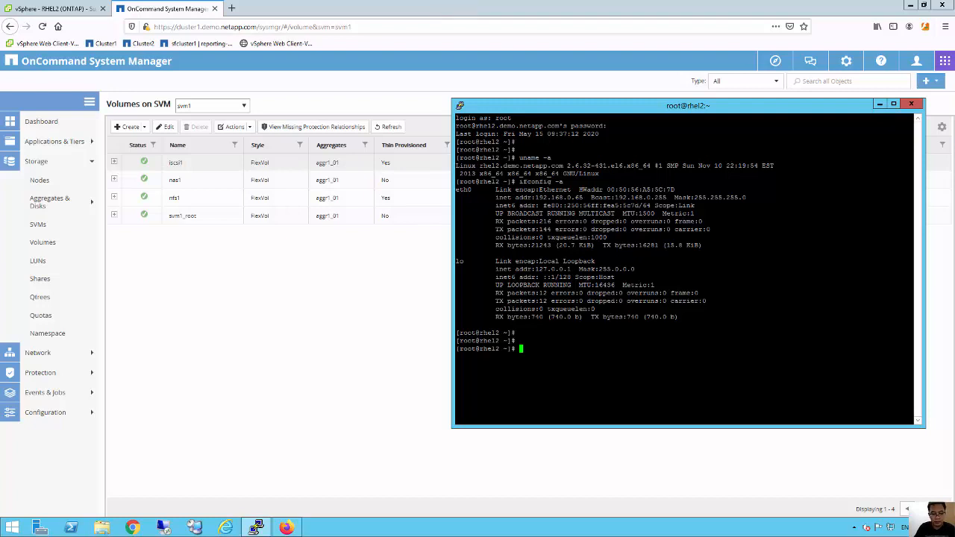
pyautogui.write('cat /etc/fst')
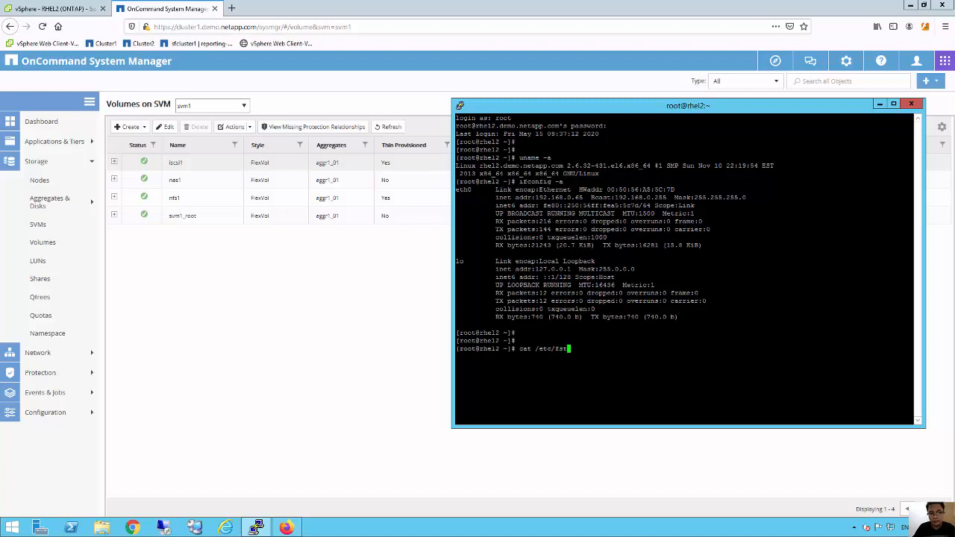
pyautogui.press('Tab')
pyautogui.press('Return')
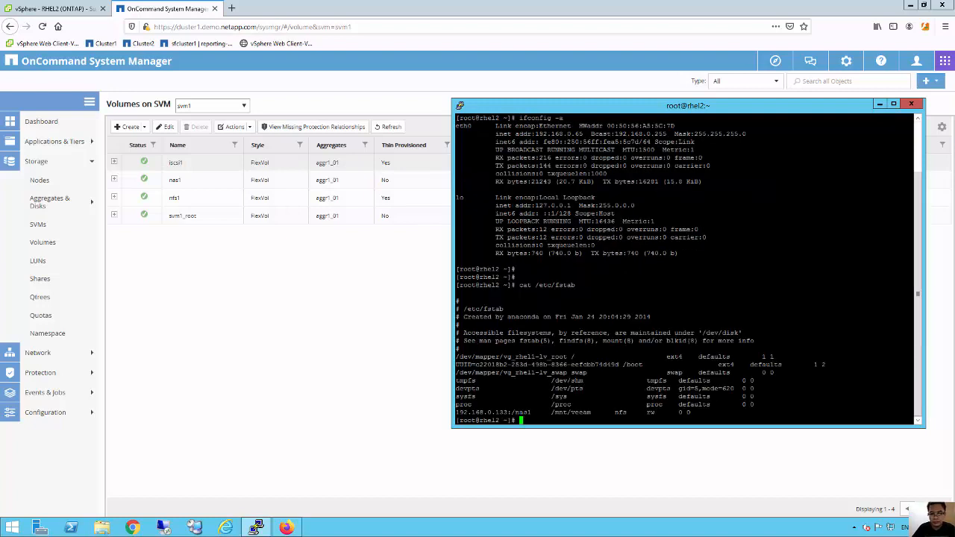
pyautogui.moveTo(456, 412); pyautogui.dragTo(576, 413)
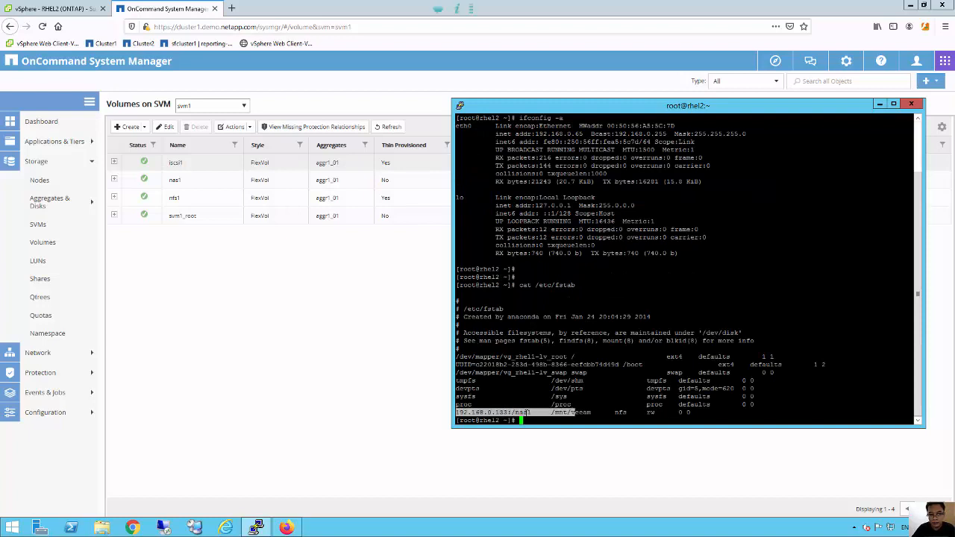
pyautogui.click(575, 413)
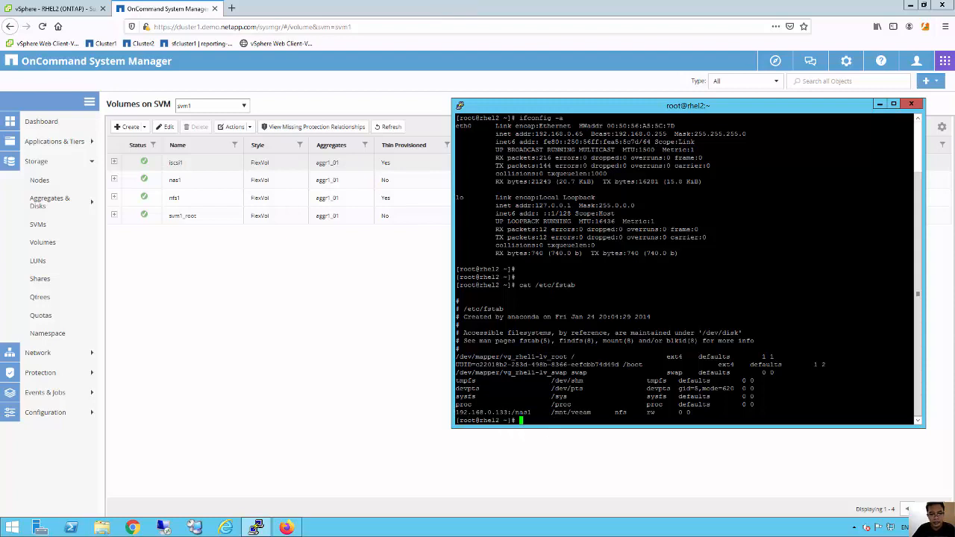
# Open Network > Network Interfaces to show svm1_nfs_lif1 serving NFS at 192.168.0.133.
pyautogui.click(49, 361)
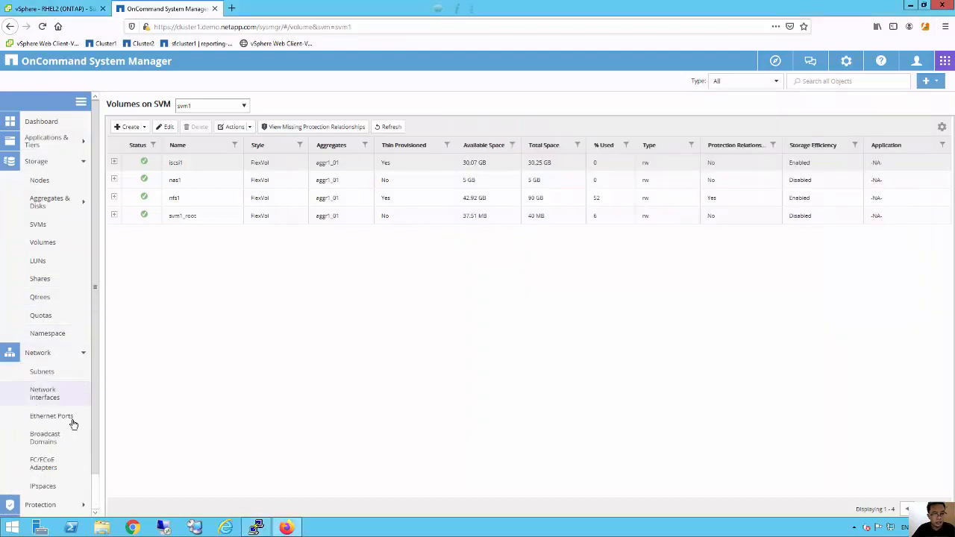
pyautogui.click(50, 399)
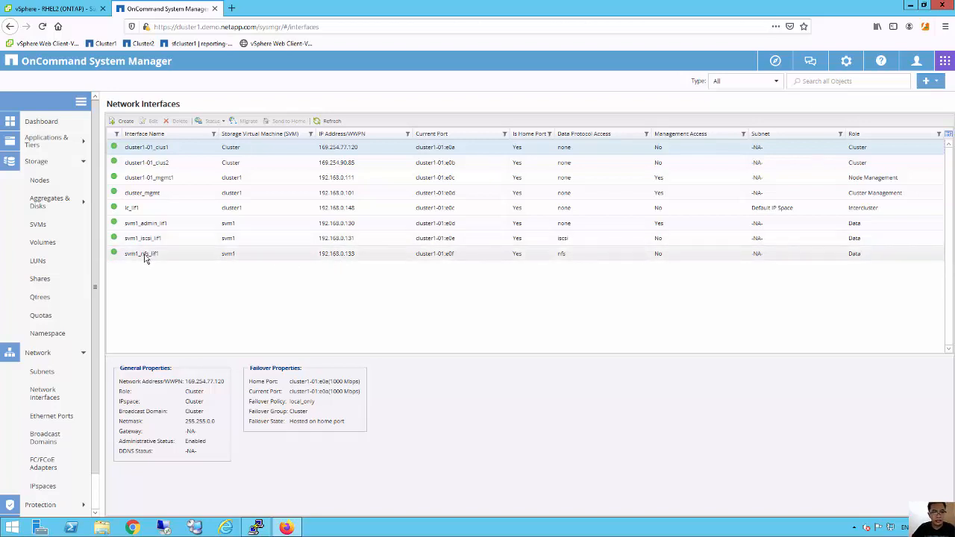
# Run ls /mnt/veeam/ to list the a.txt through z.txt files on the nas1 mount.
pyautogui.click(256, 528)
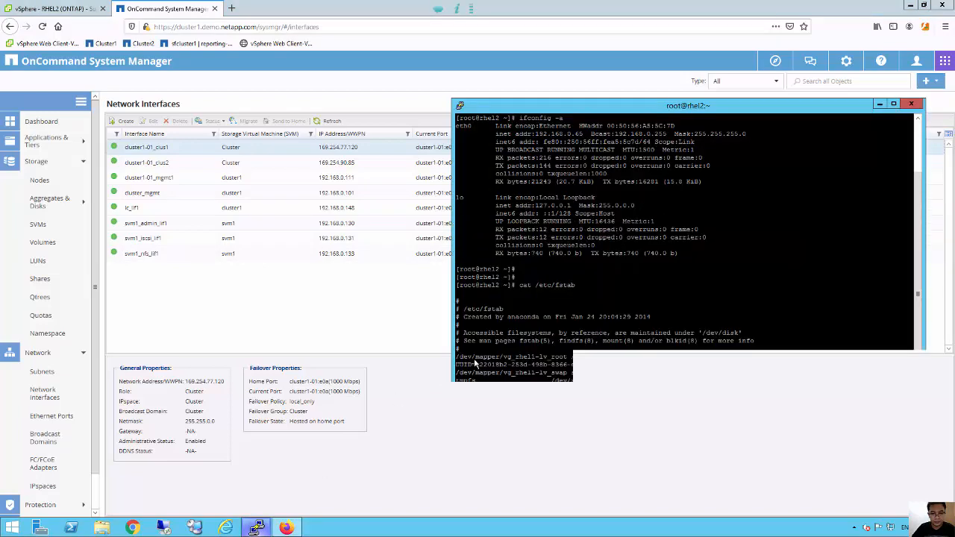
pyautogui.press('Return')
pyautogui.press('Return')
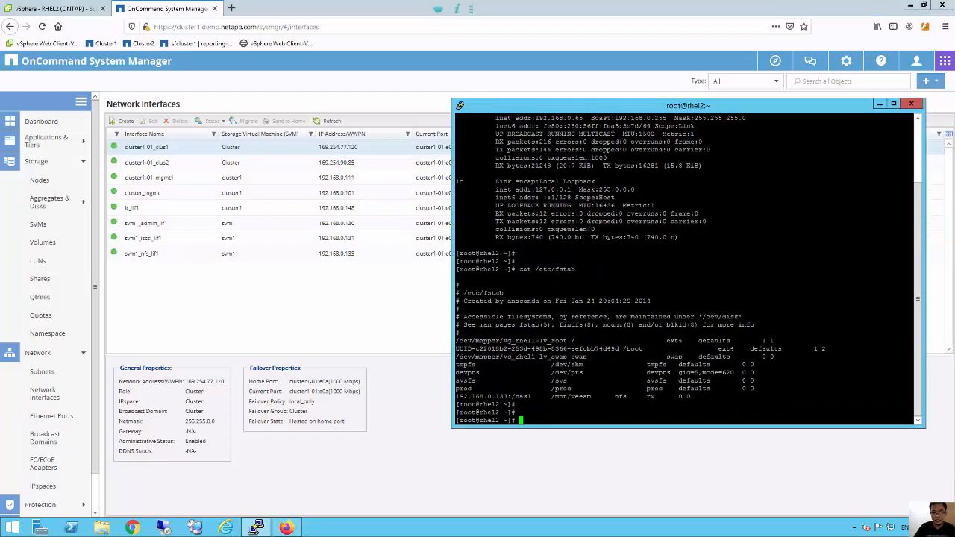
pyautogui.moveTo(548, 397); pyautogui.dragTo(595, 396)
pyautogui.write('ls /mnt/')
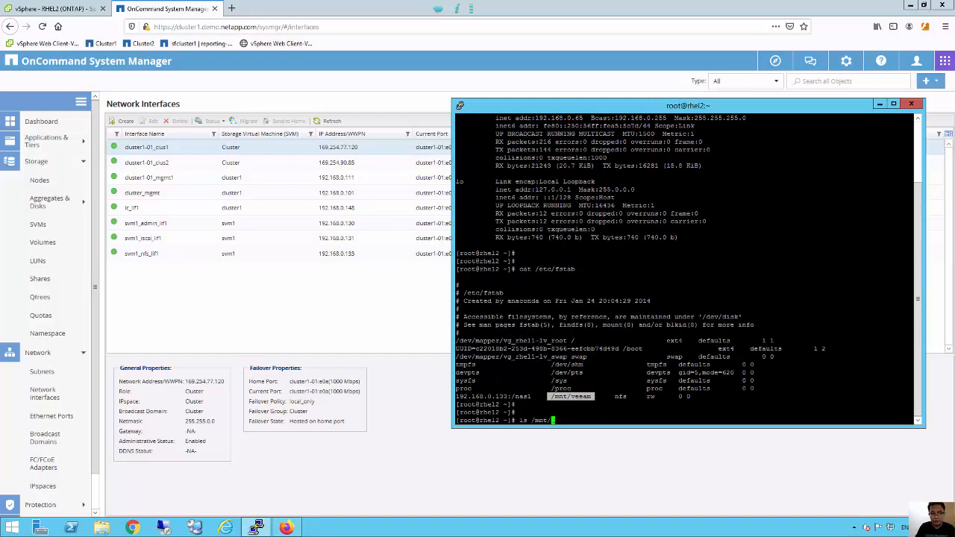
pyautogui.write('veeam/')
pyautogui.press('Return')
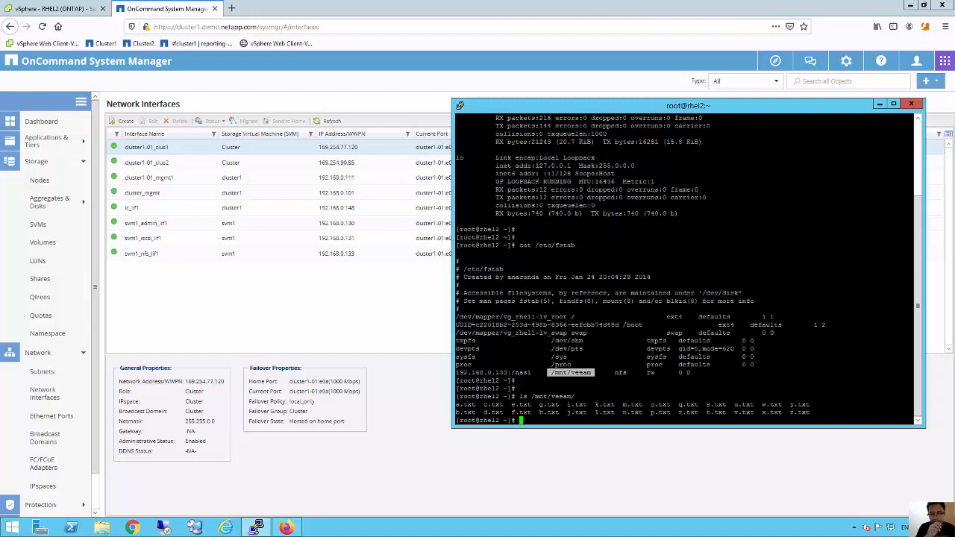
pyautogui.moveTo(504, 405); pyautogui.dragTo(659, 405)
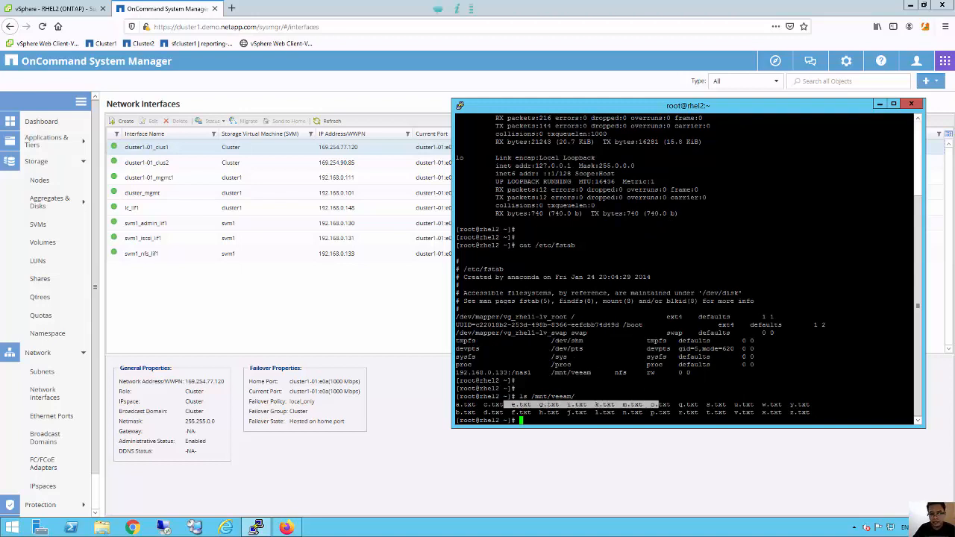
pyautogui.click(608, 421)
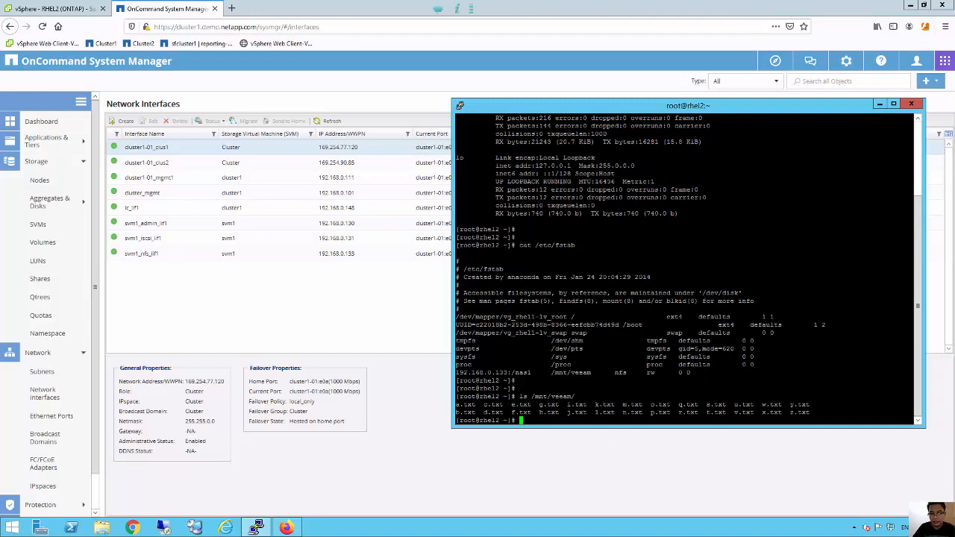
pyautogui.press('Return')
pyautogui.press('Return')
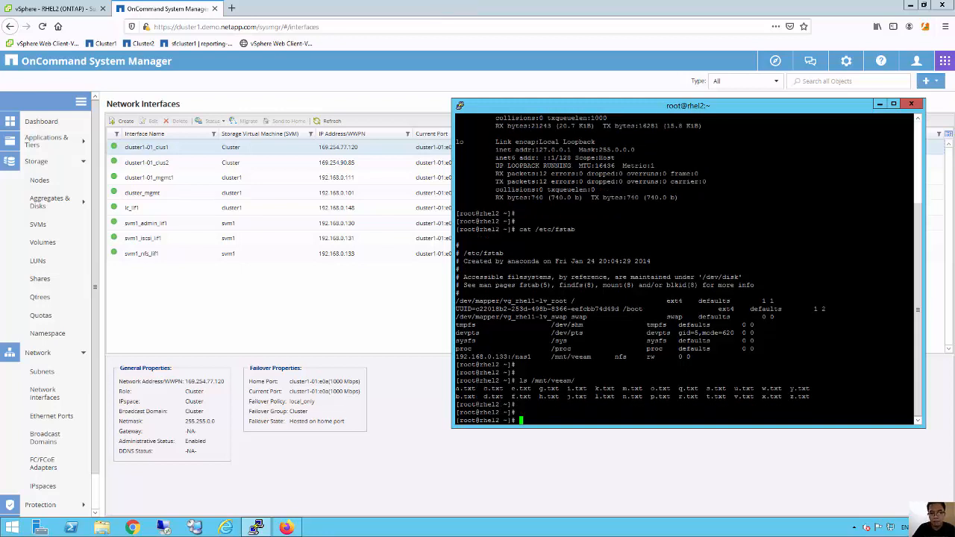
# Highlight the 192.168.0.133:/nas1 share and /mnt/veeam mount point, then minimize Firefox.
pyautogui.moveTo(914, 381); pyautogui.dragTo(522, 380)
pyautogui.click(524, 381)
pyautogui.moveTo(536, 356); pyautogui.dragTo(469, 357)
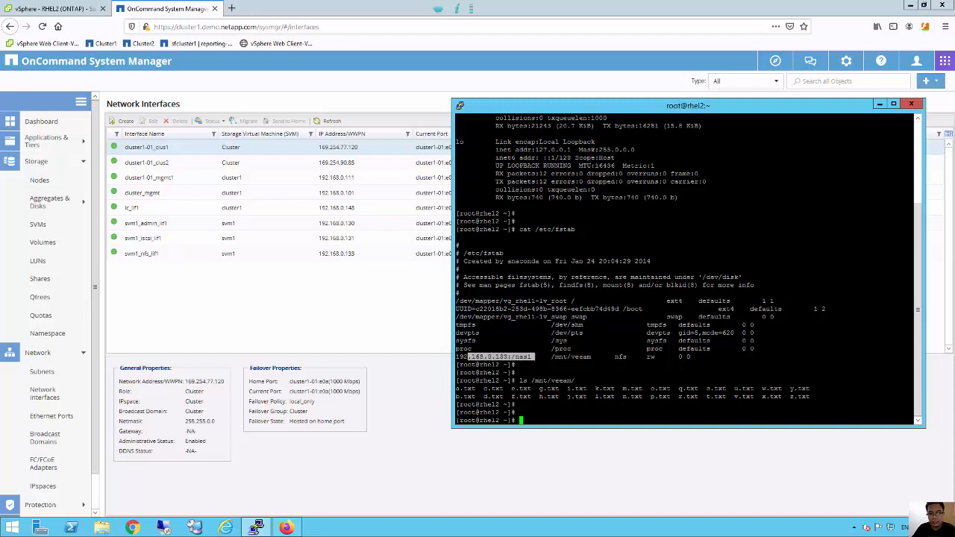
pyautogui.moveTo(551, 357); pyautogui.dragTo(588, 357)
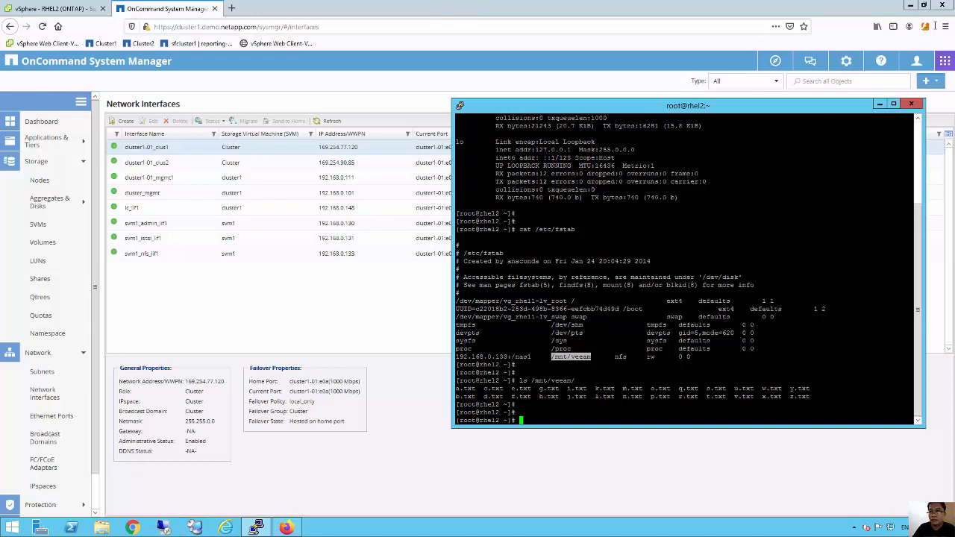
pyautogui.click(910, 6)
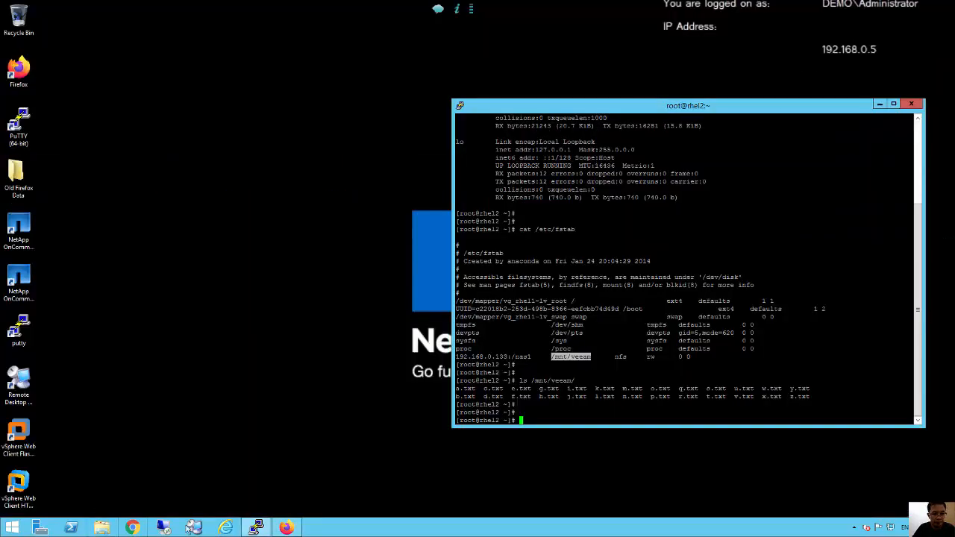
# Connect to the veeam server in RDCMan and launch the Veeam Backup & Replication console locally.
pyautogui.doubleClick(22, 382)
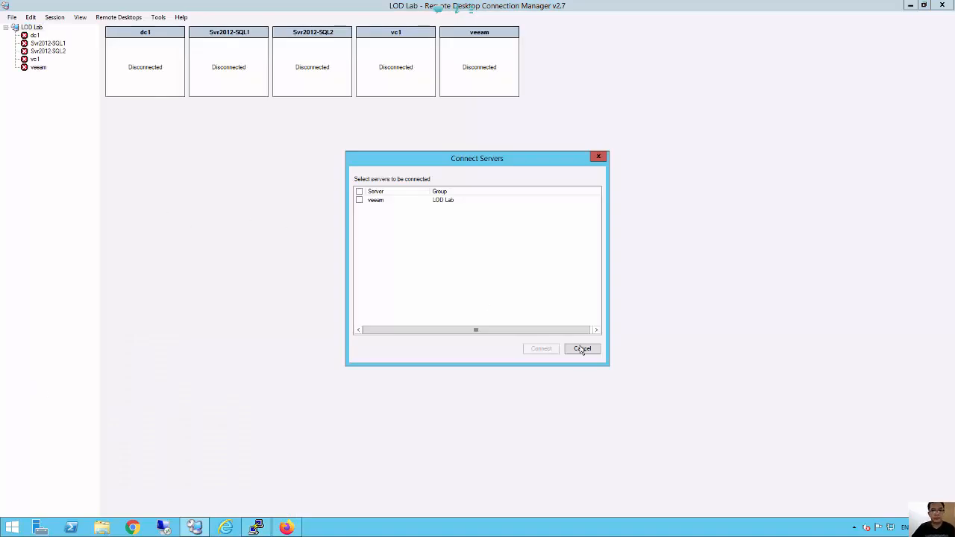
pyautogui.click(584, 349)
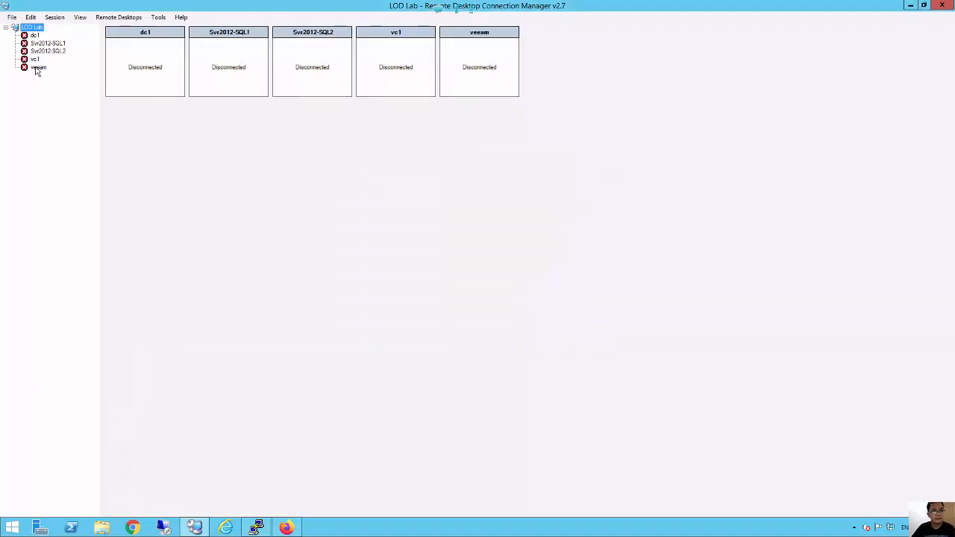
pyautogui.click(36, 68)
pyautogui.rightClick(39, 68)
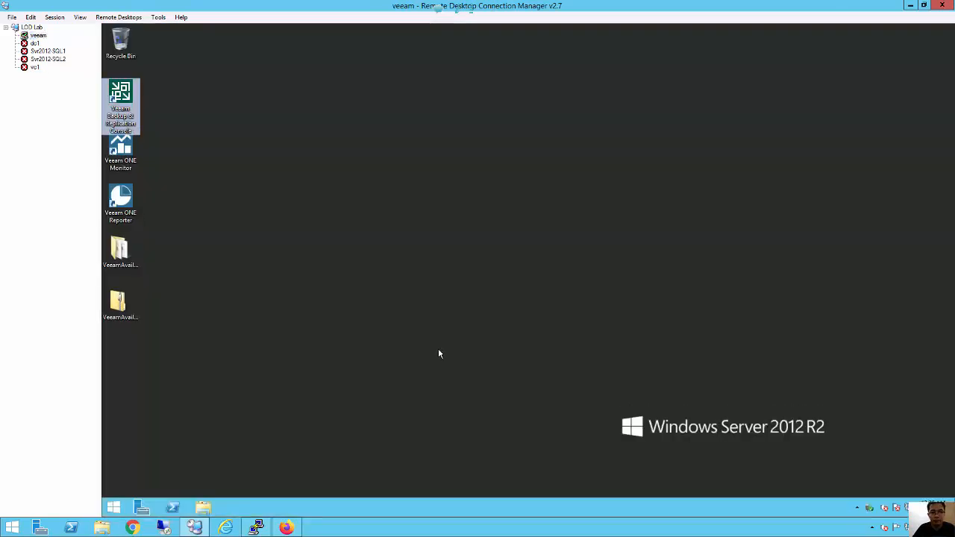
pyautogui.click(366, 304)
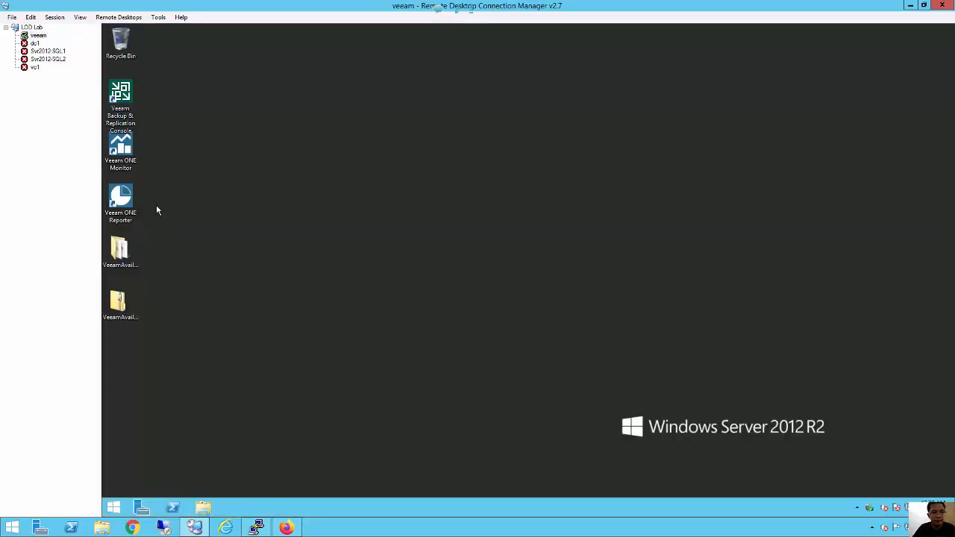
pyautogui.doubleClick(124, 95)
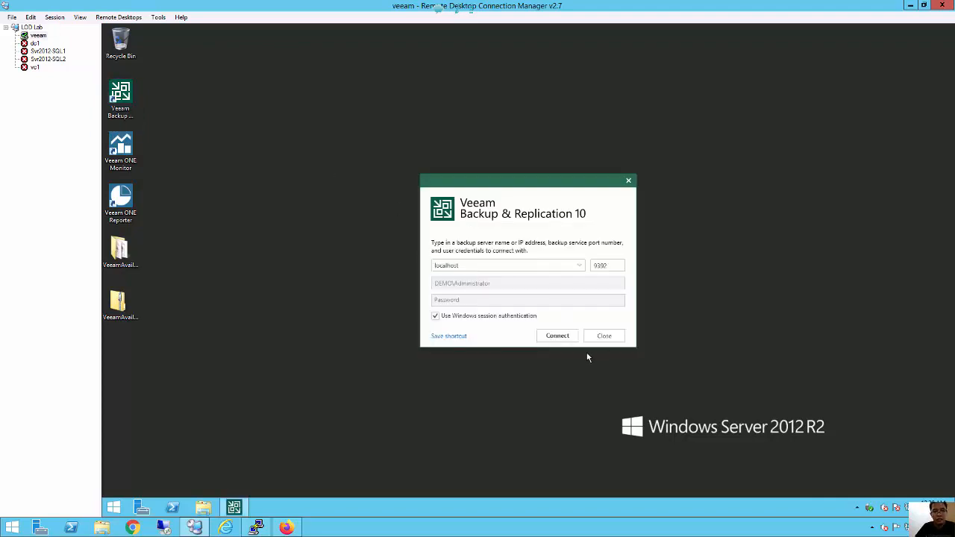
pyautogui.click(565, 338)
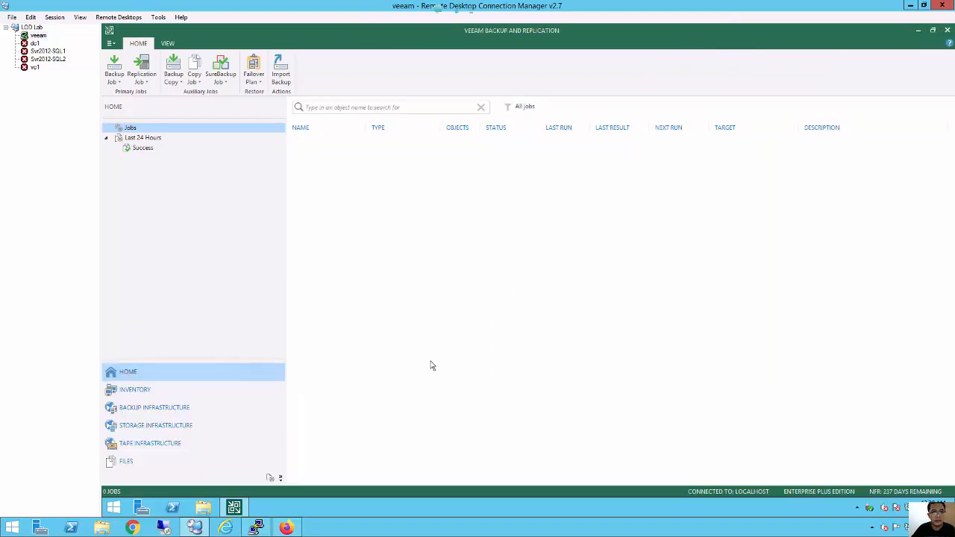
# Start adding a NetApp Data ONTAP storage system from Storage Infrastructure.
pyautogui.click(138, 429)
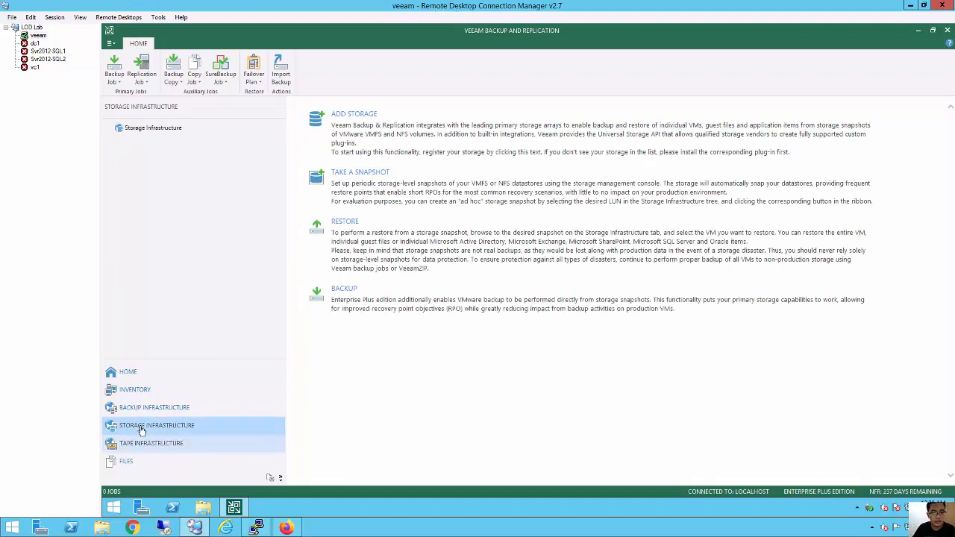
pyautogui.click(349, 124)
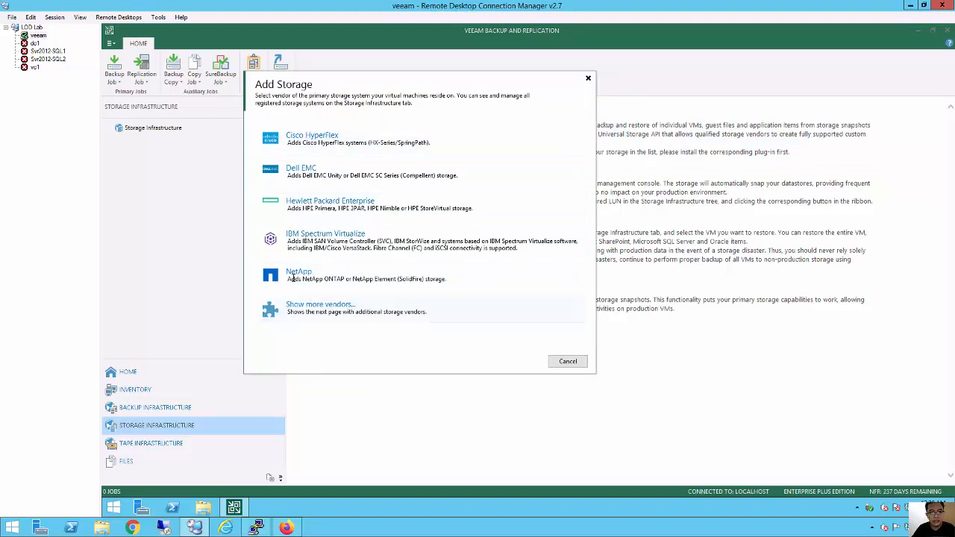
pyautogui.click(409, 291)
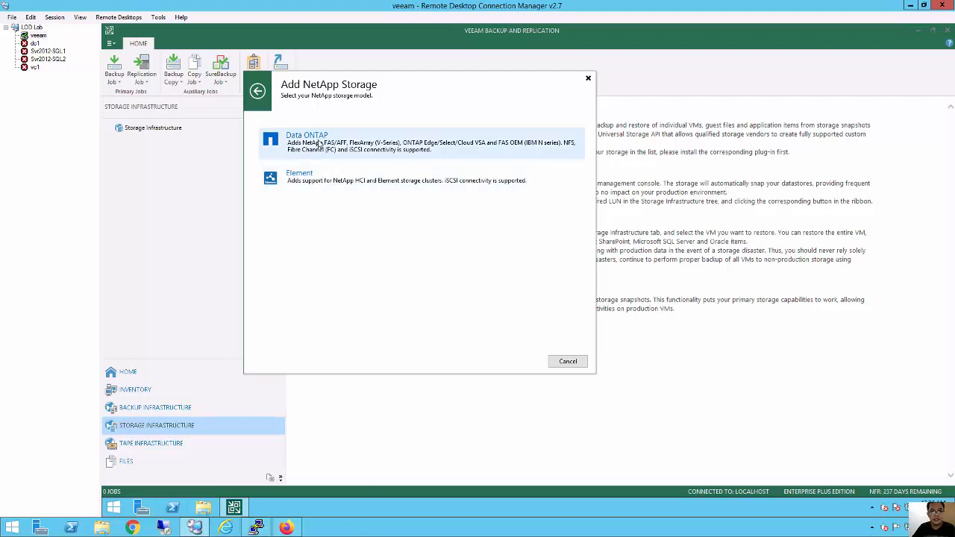
pyautogui.click(399, 150)
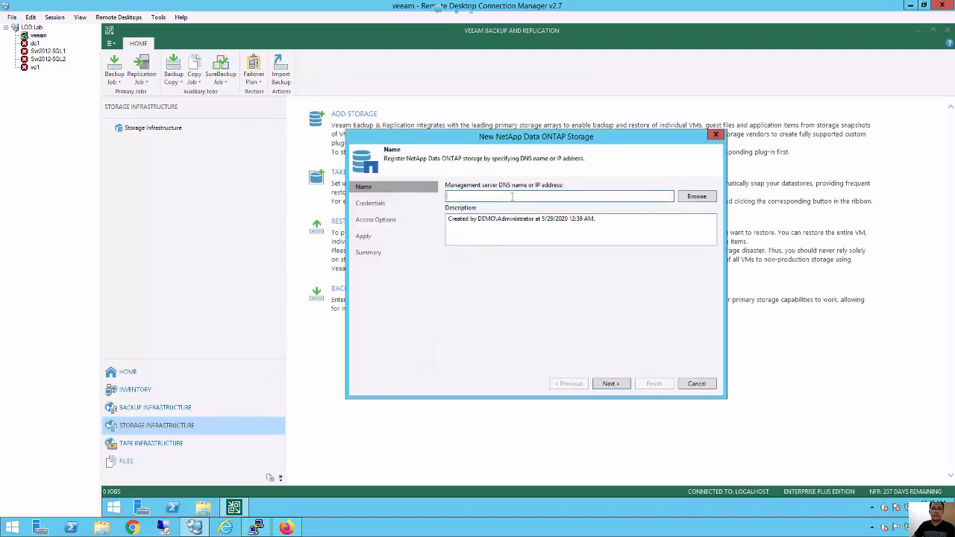
# Copy cluster1.demo.netapp.com from the browser address into the wizard's Management server field.
pyautogui.click(289, 526)
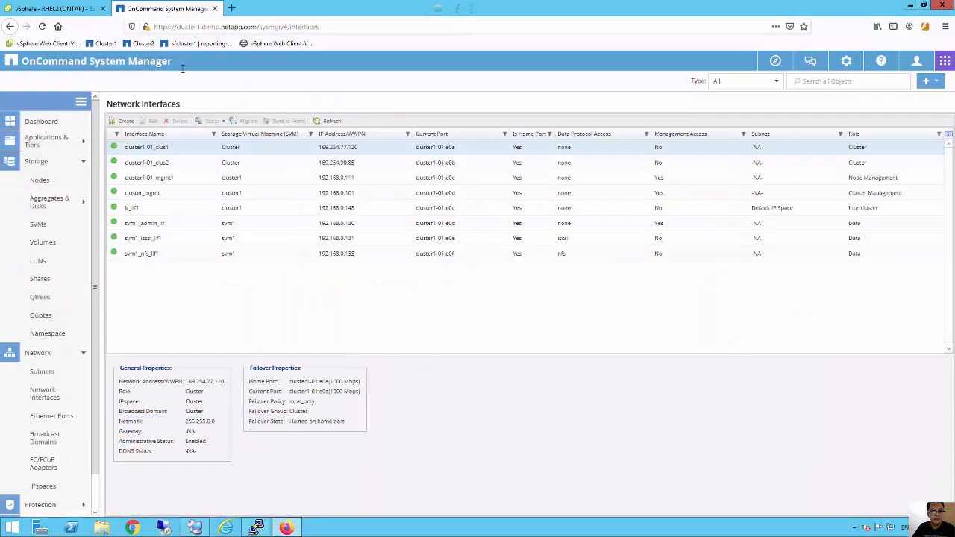
pyautogui.moveTo(176, 27); pyautogui.dragTo(257, 27)
pyautogui.hotkey('ctrl', 'c')
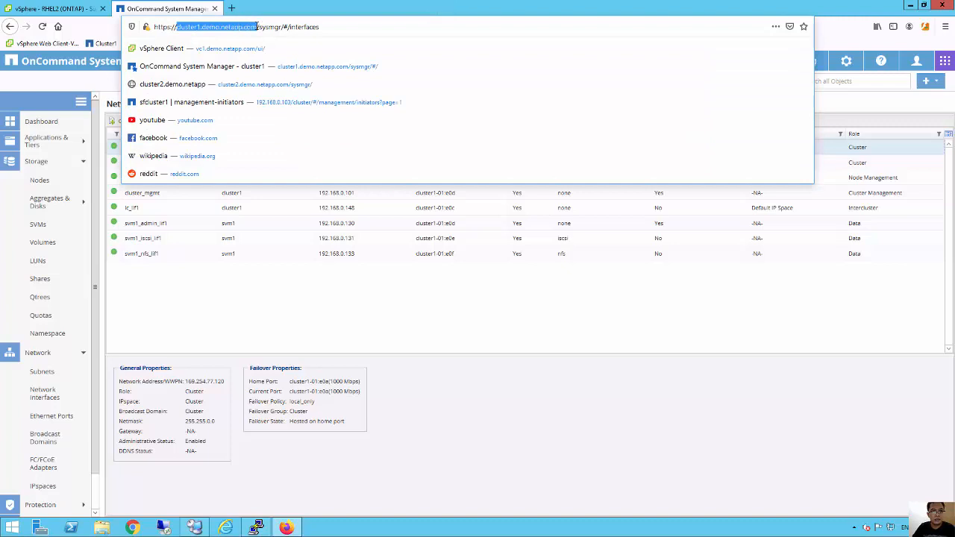
pyautogui.click(256, 528)
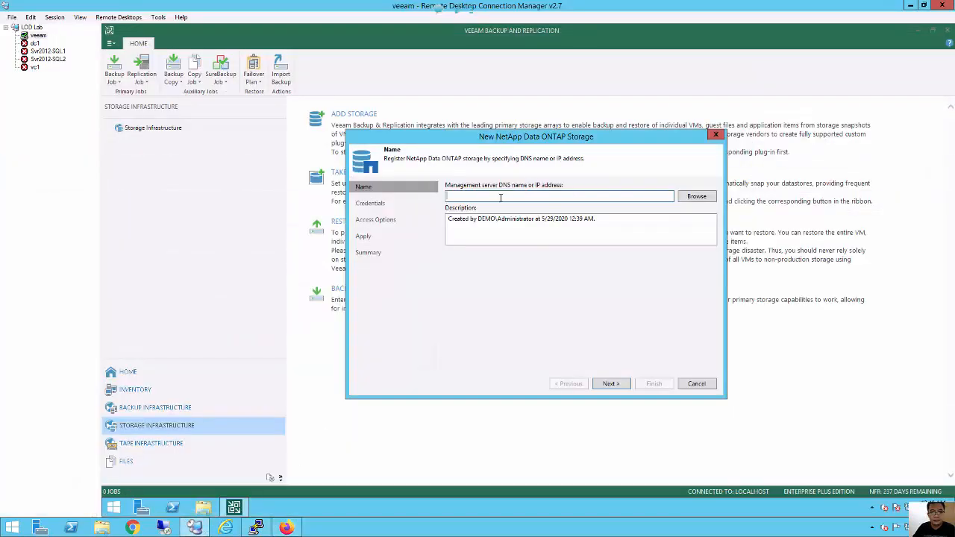
pyautogui.rightClick(501, 198)
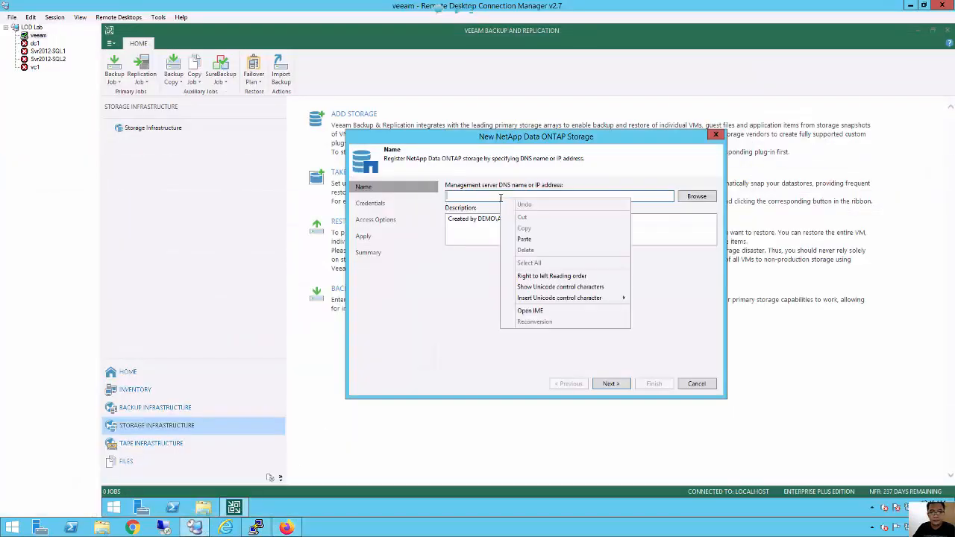
pyautogui.click(530, 239)
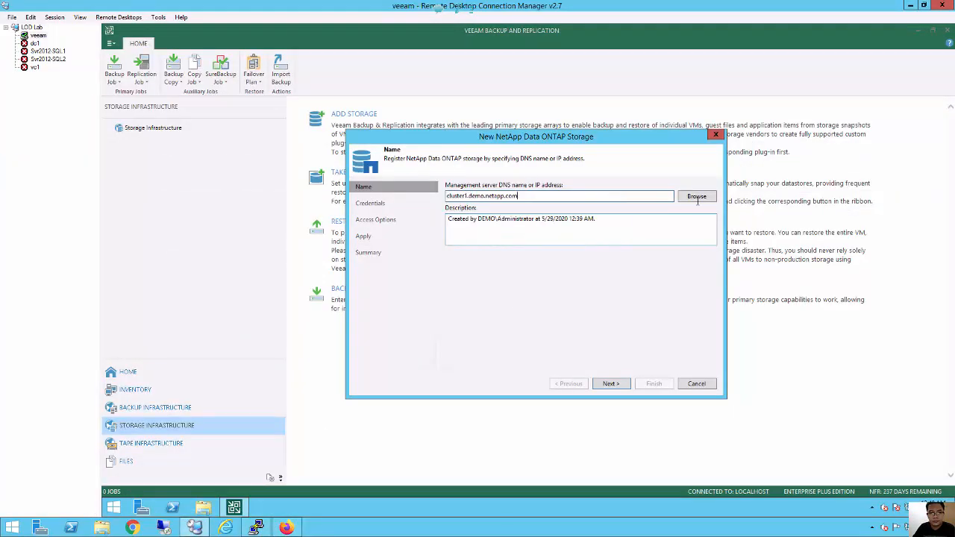
pyautogui.click(610, 384)
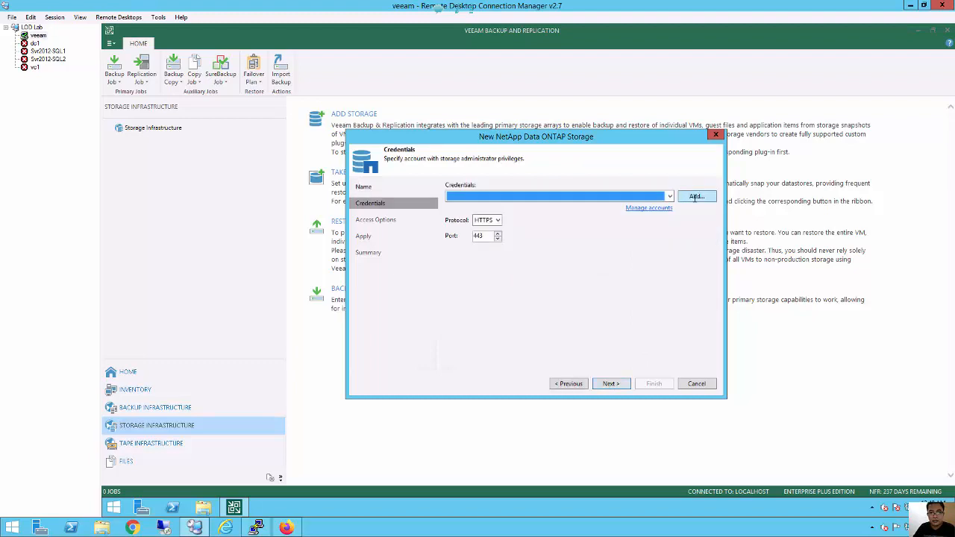
# Add admin credentials with the account password and accept the untrusted HTTPS certificate.
pyautogui.click(693, 197)
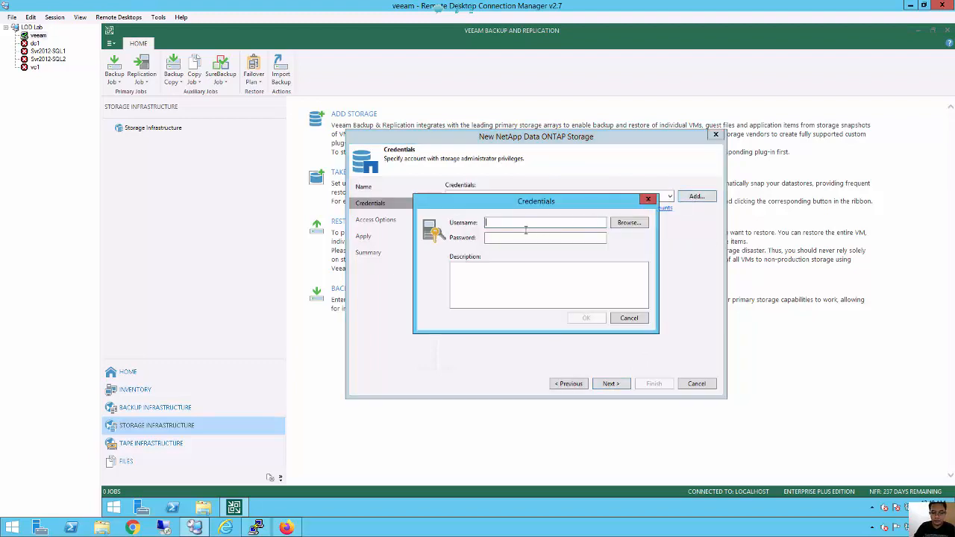
pyautogui.write('admin')
pyautogui.press('Tab')
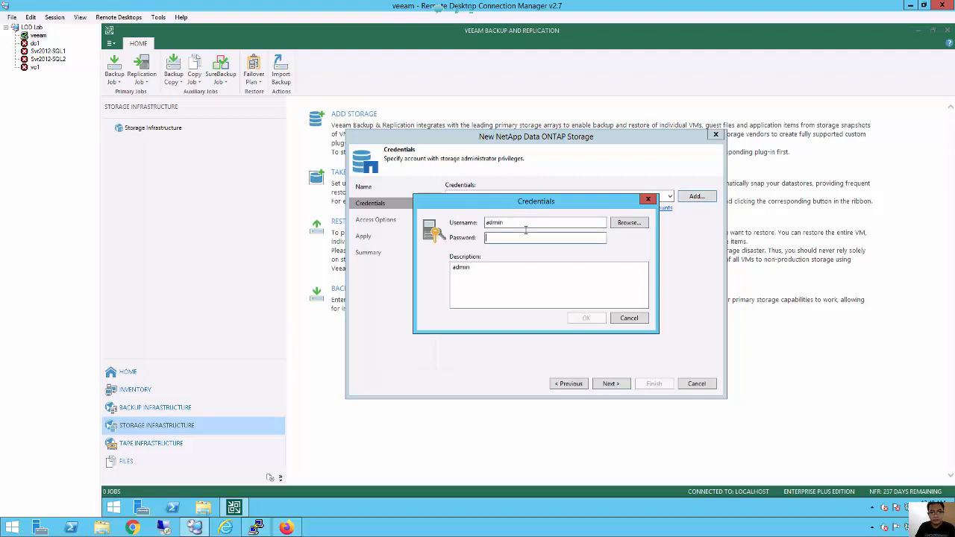
pyautogui.write('•••••••')
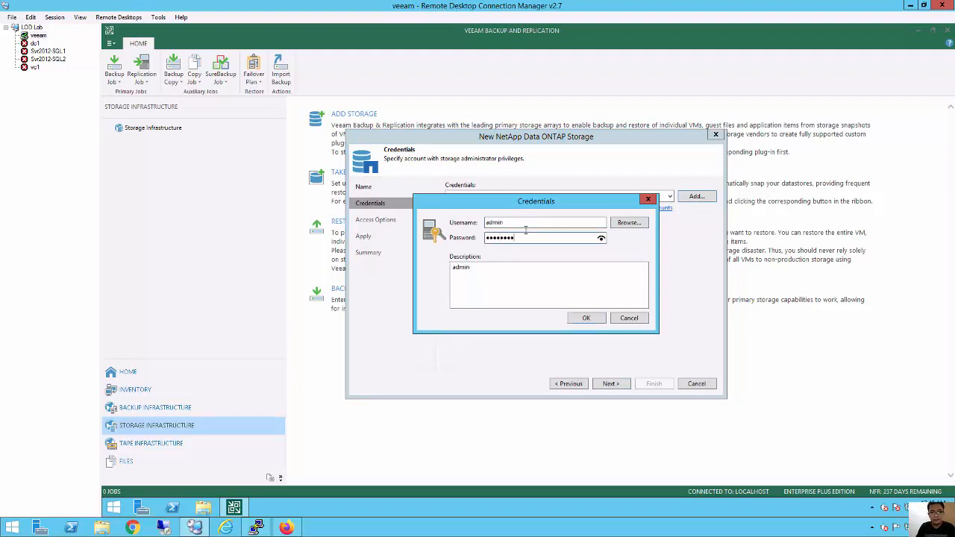
pyautogui.click(576, 321)
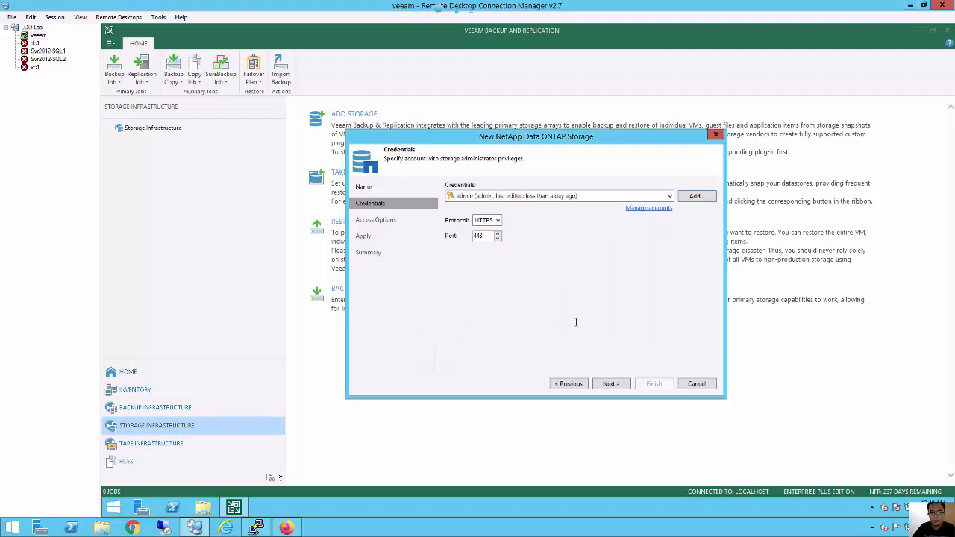
pyautogui.click(613, 384)
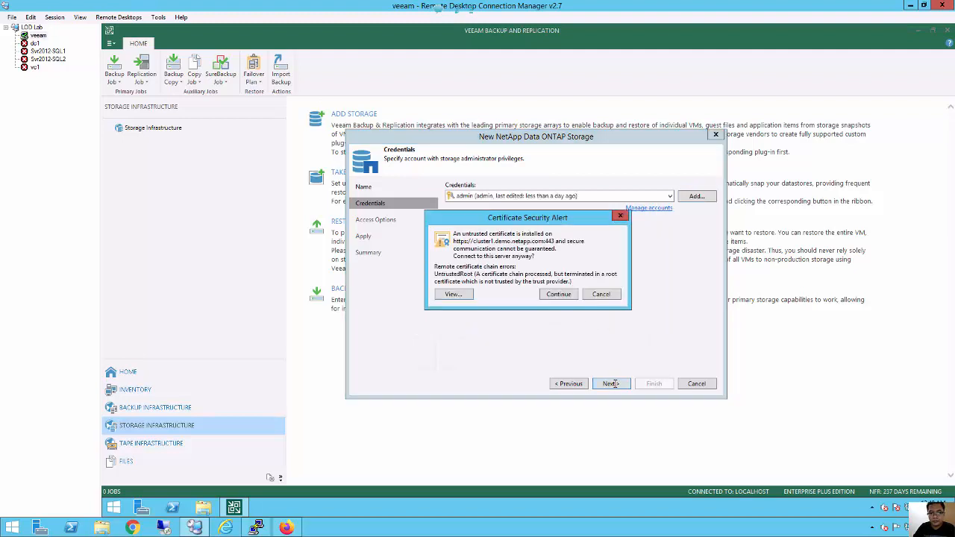
pyautogui.click(559, 295)
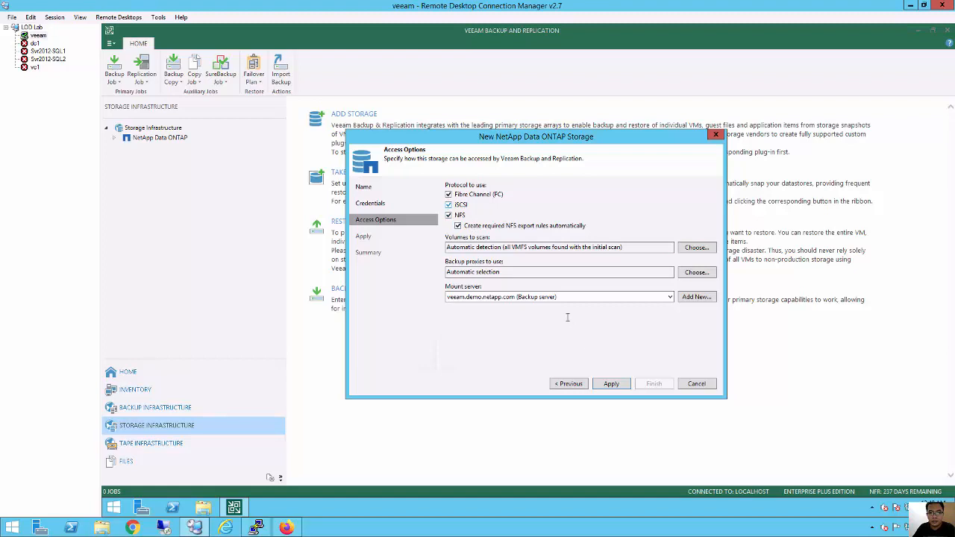
# Apply the FC, iSCSI and NFS access options and finish registering cluster1 to start its rescan.
pyautogui.click(612, 383)
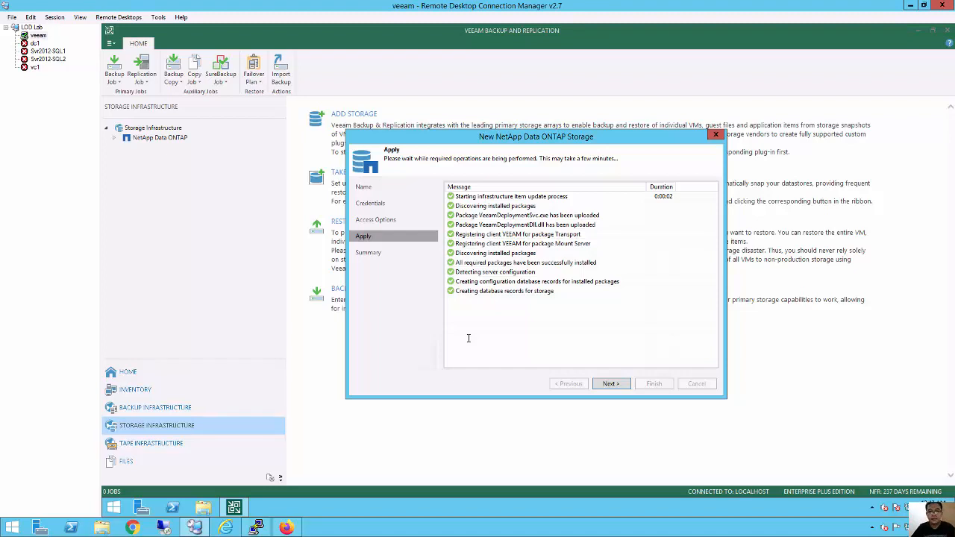
pyautogui.click(612, 384)
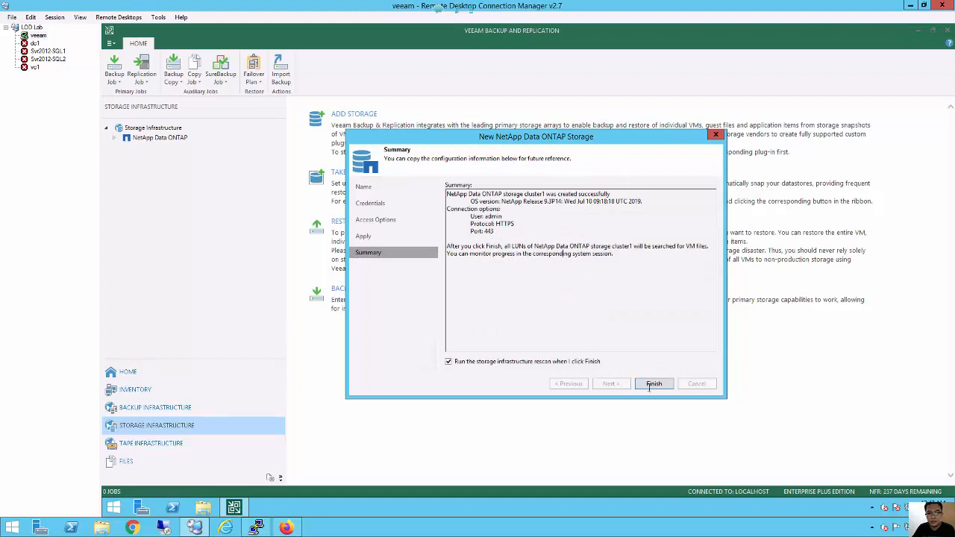
pyautogui.click(654, 384)
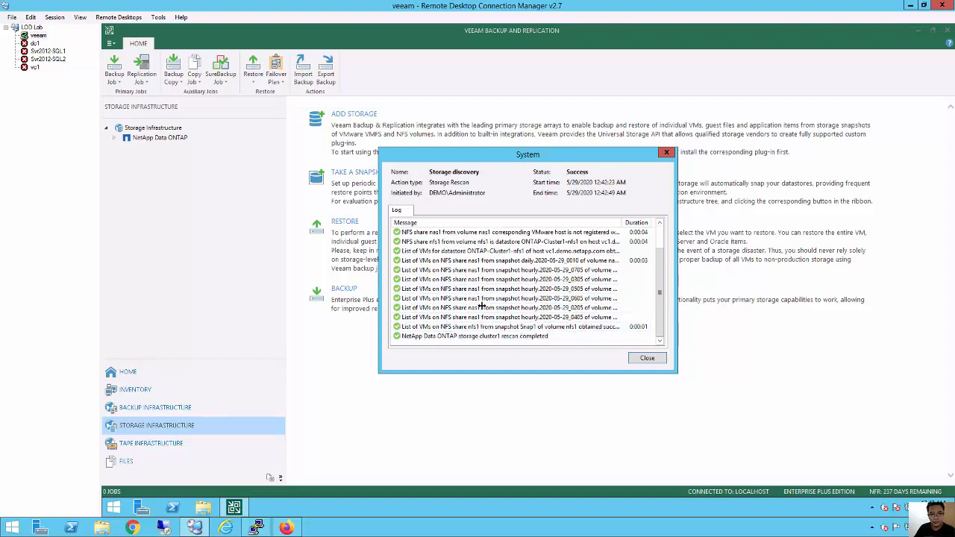
# Check the System log for 'rescan completed', then close the storage discovery results window.
pyautogui.scroll(1, 508, 317)
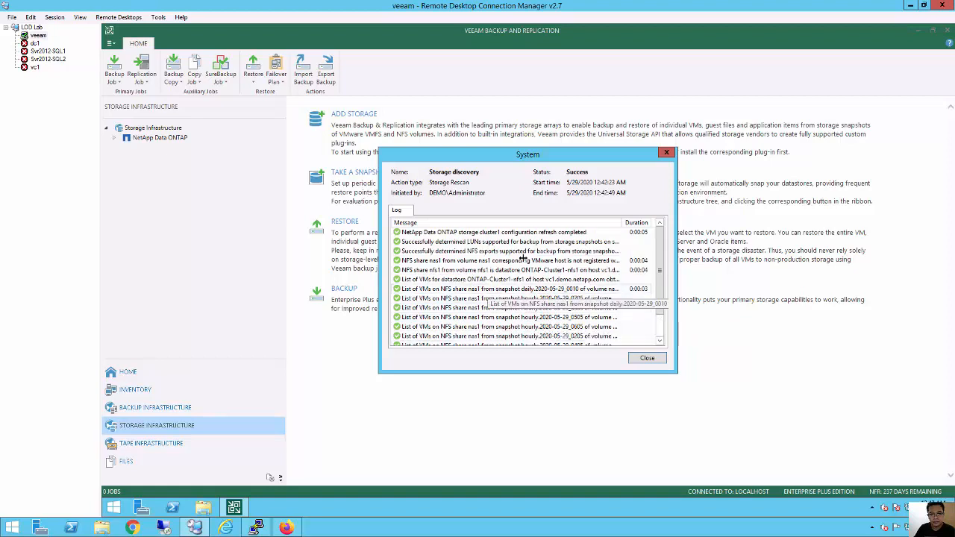
pyautogui.scroll(-1, 469, 307)
pyautogui.scroll(-2, 469, 308)
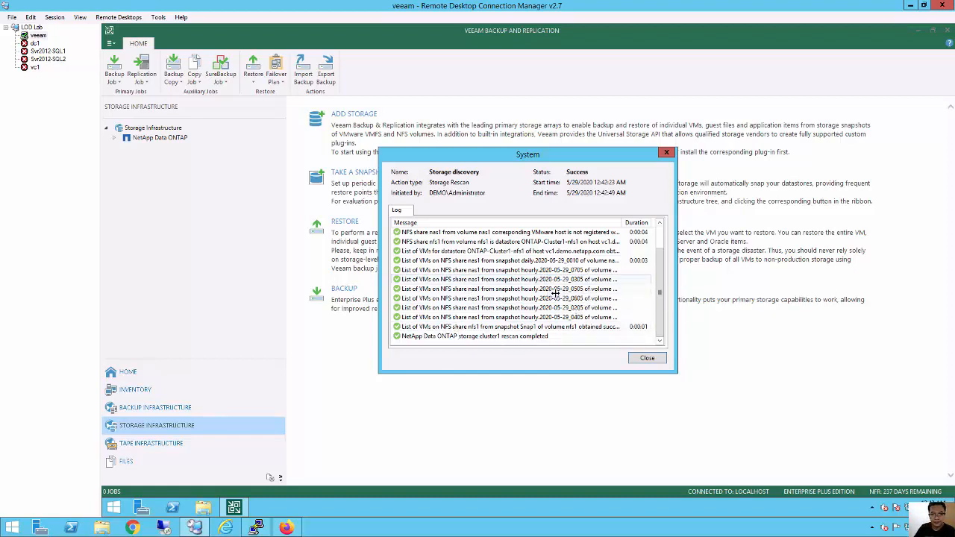
pyautogui.scroll(1, 547, 280)
pyautogui.scroll(-1, 567, 298)
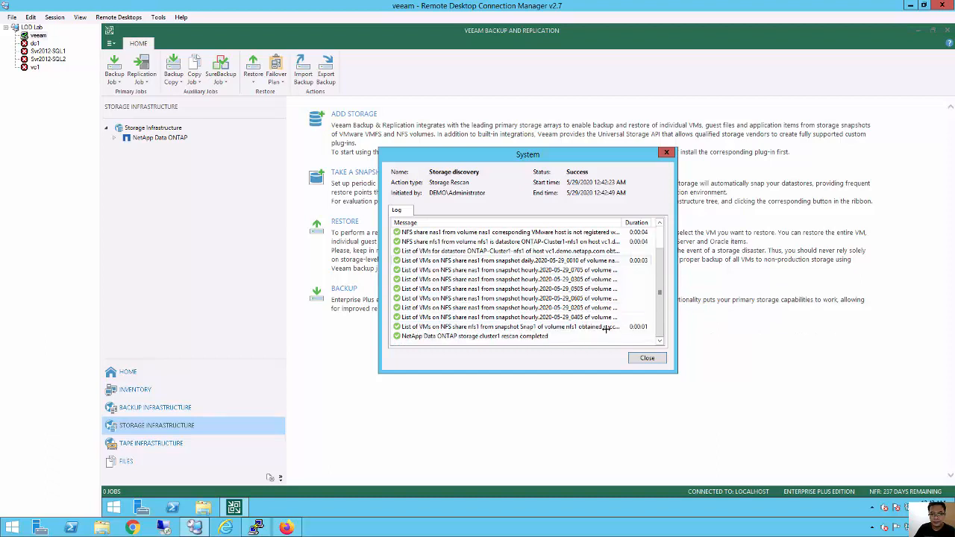
pyautogui.click(646, 359)
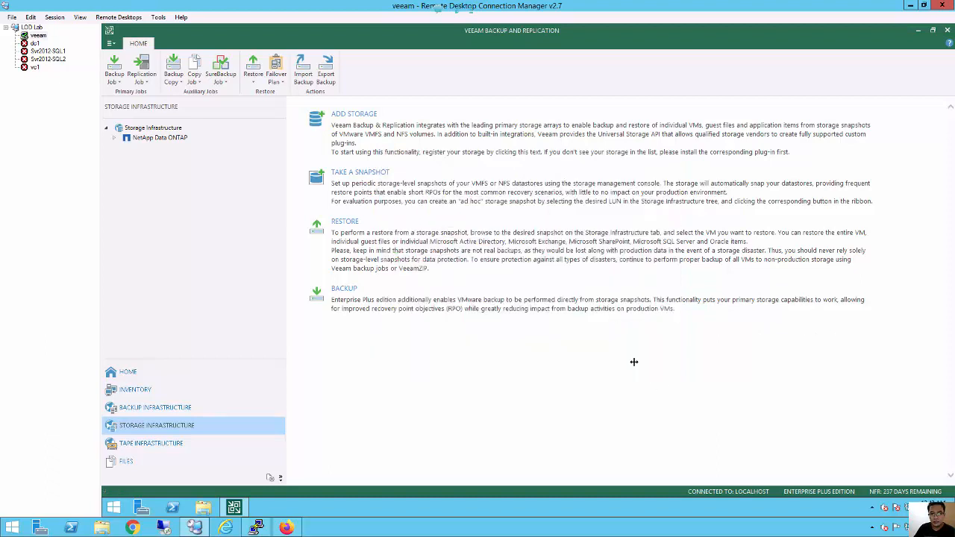
# Expand NetApp Data ONTAP > cluster1 > svm1 and show the nas1 volume's snapshots.
pyautogui.click(114, 139)
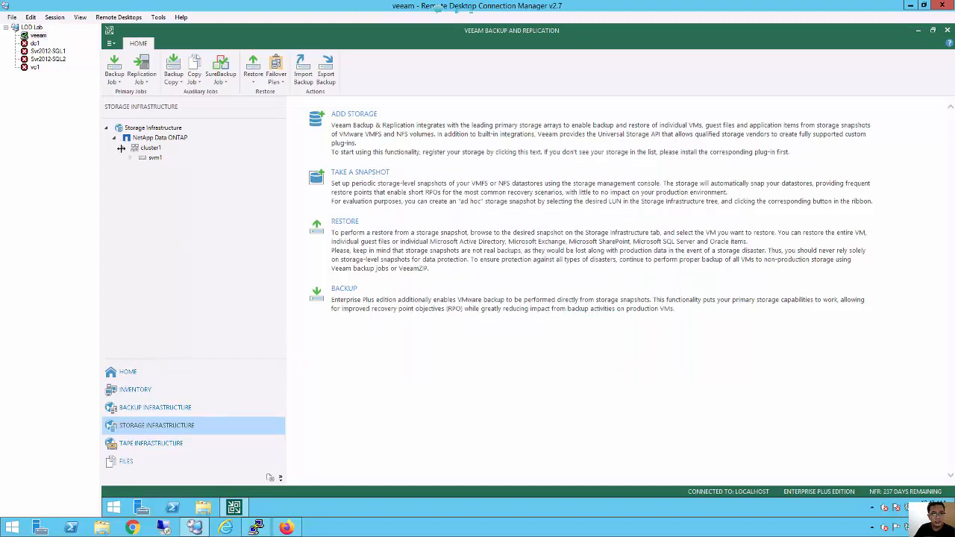
pyautogui.click(128, 157)
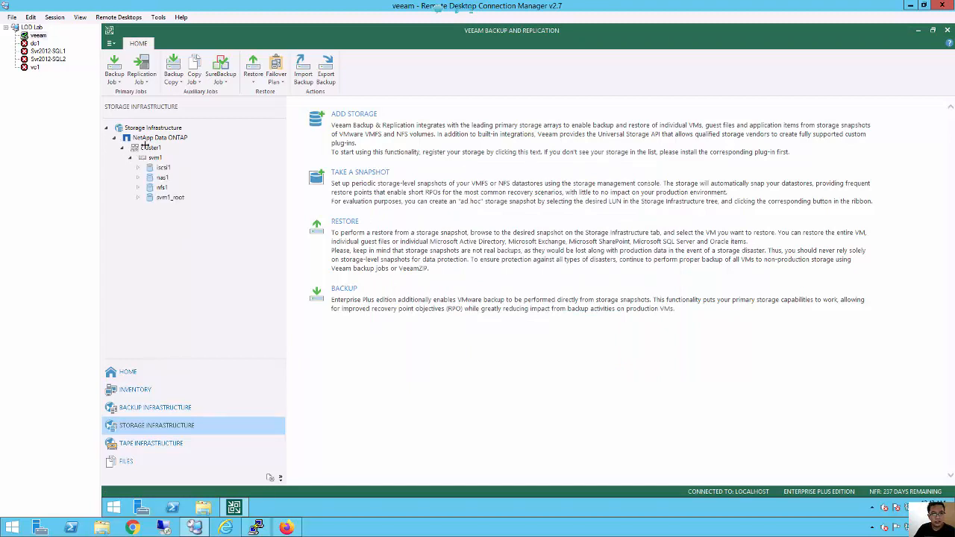
pyautogui.click(150, 148)
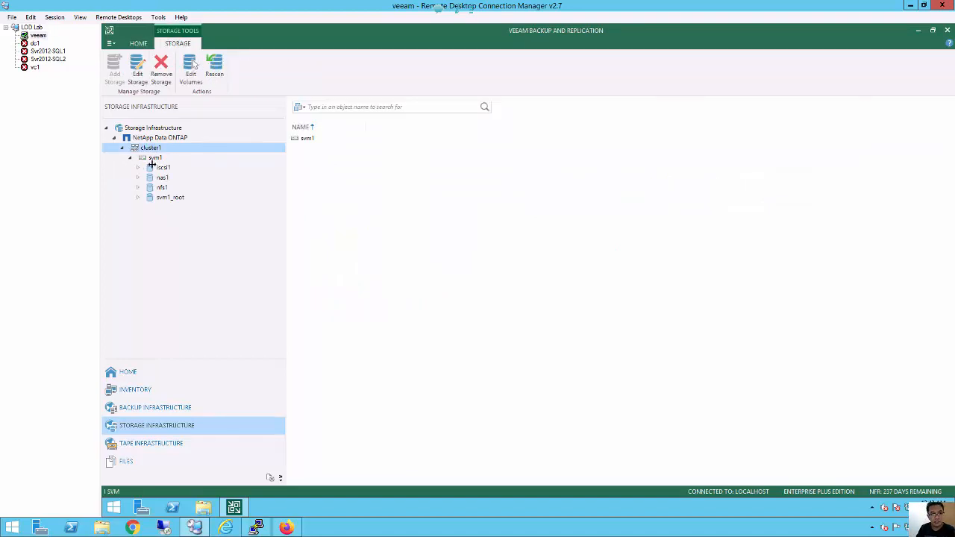
pyautogui.click(158, 158)
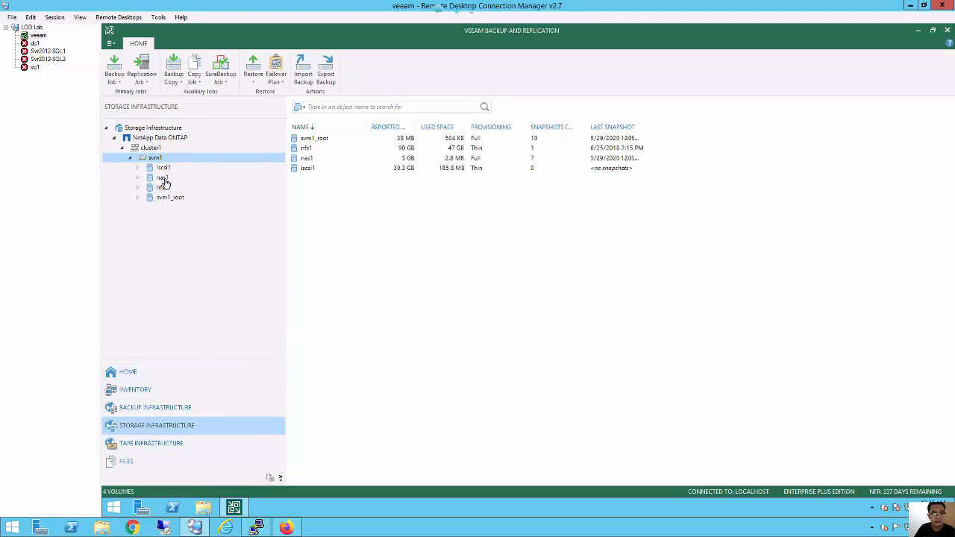
pyautogui.click(164, 180)
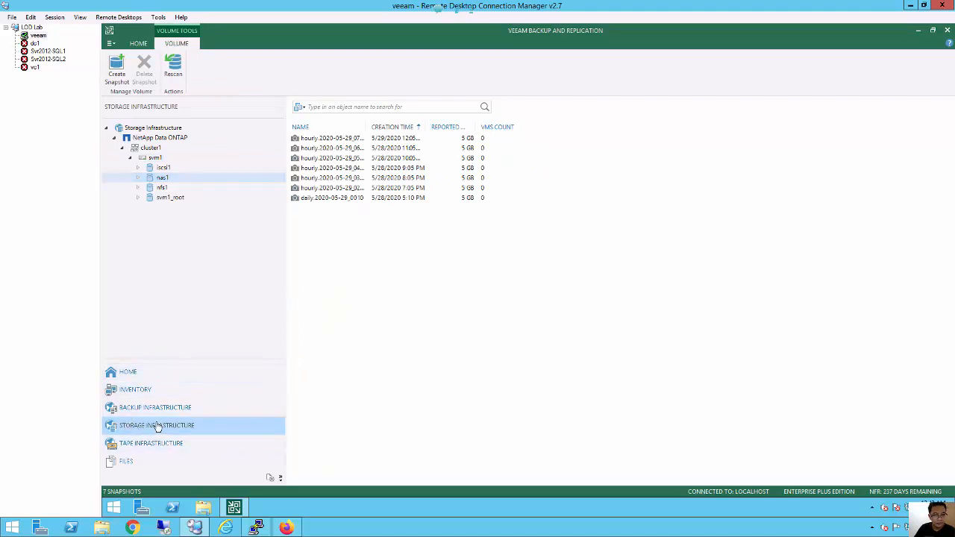
# Review the vSphere and Windows managed servers, then list repositories showing Backup2Disk at E:\Backup.
pyautogui.click(131, 391)
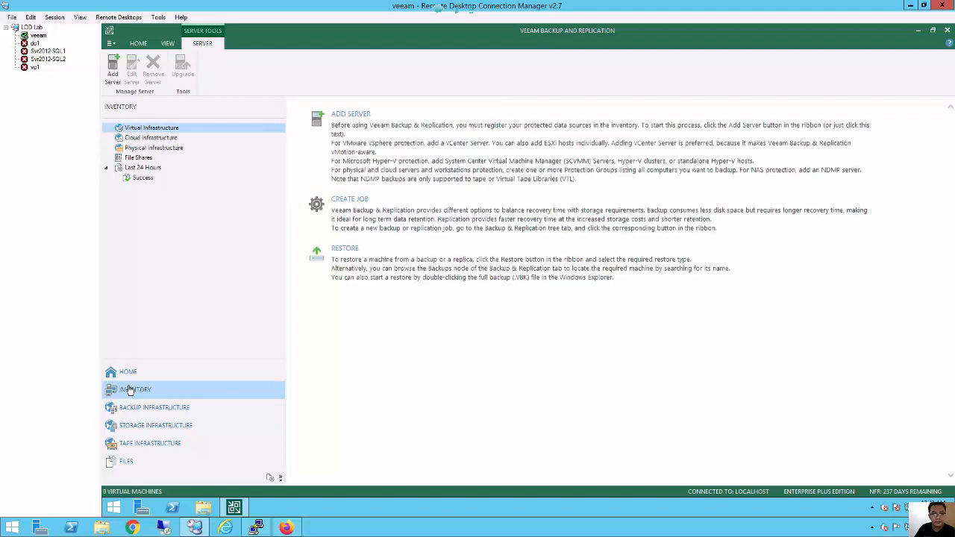
pyautogui.click(128, 414)
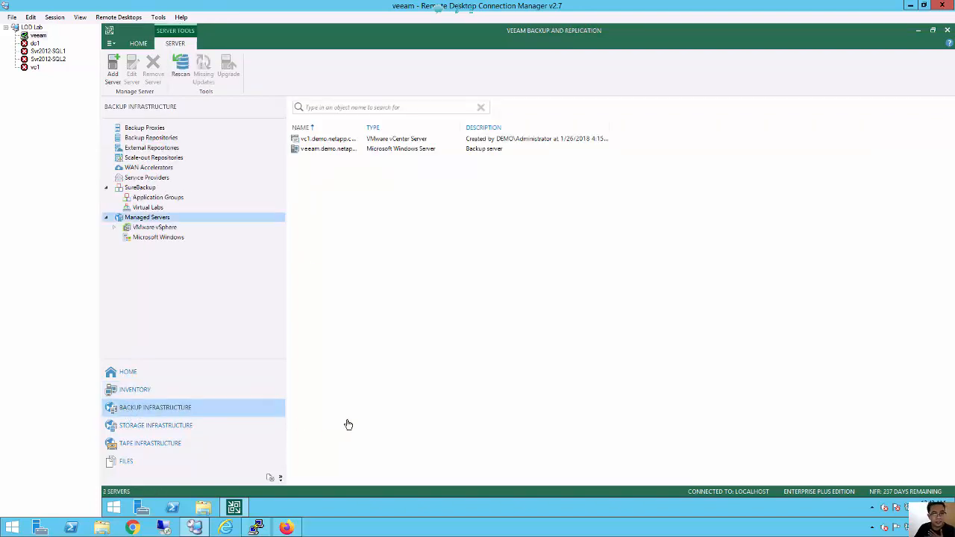
pyautogui.click(165, 229)
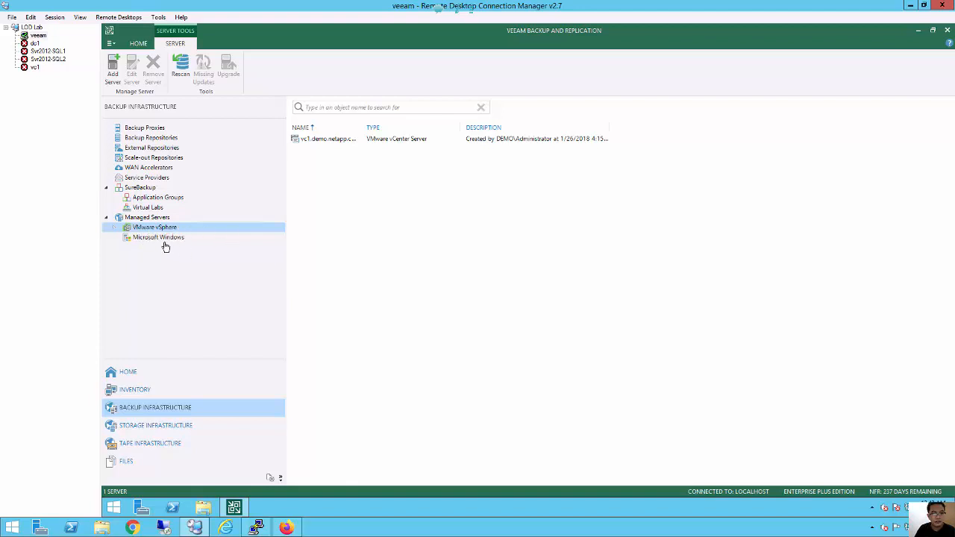
pyautogui.click(166, 240)
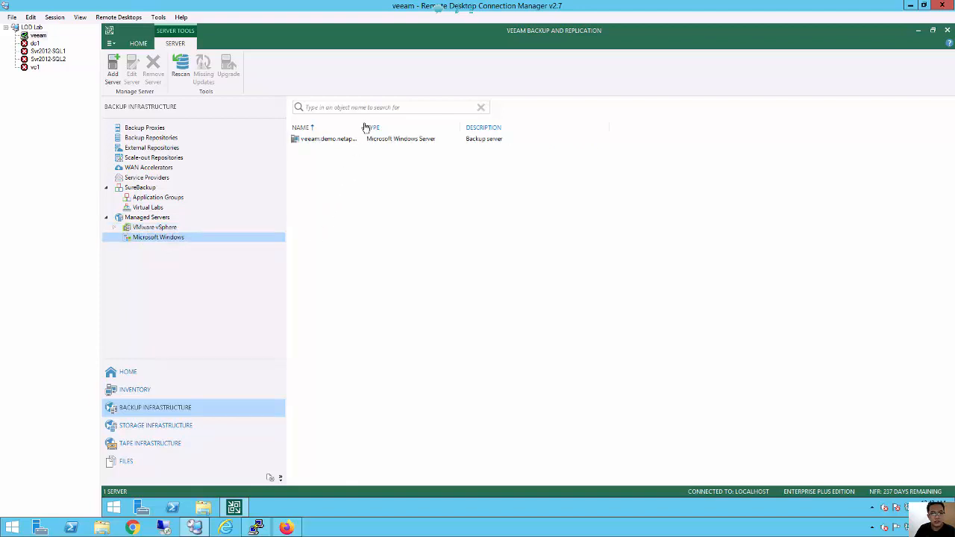
pyautogui.doubleClick(405, 127)
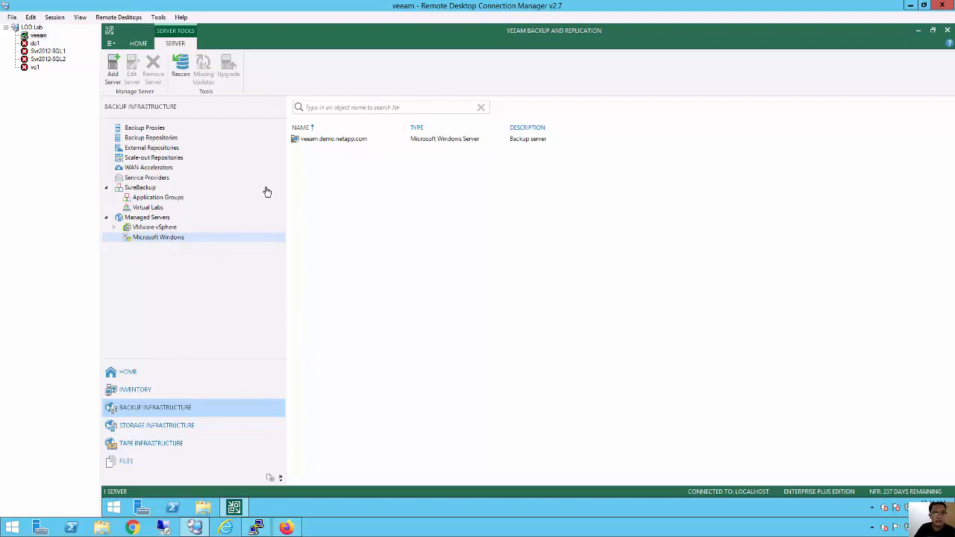
pyautogui.click(156, 142)
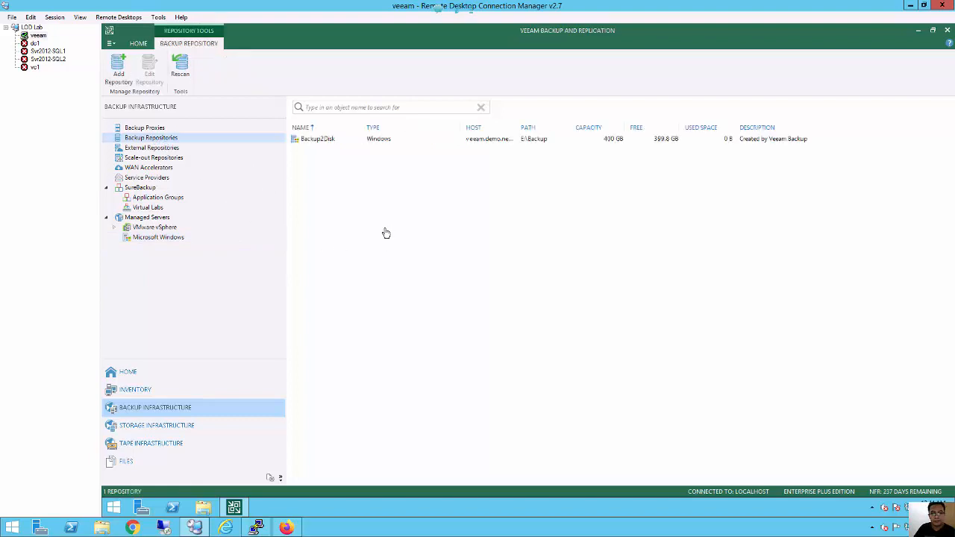
# Begin a Microsoft Windows direct-attached backup repository named LocalBackupRepo.
pyautogui.rightClick(317, 179)
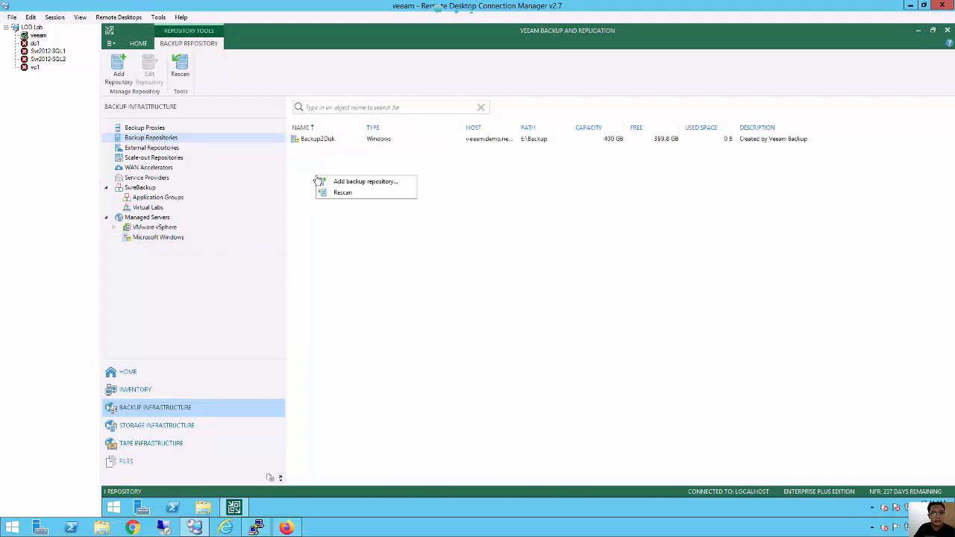
pyautogui.click(369, 183)
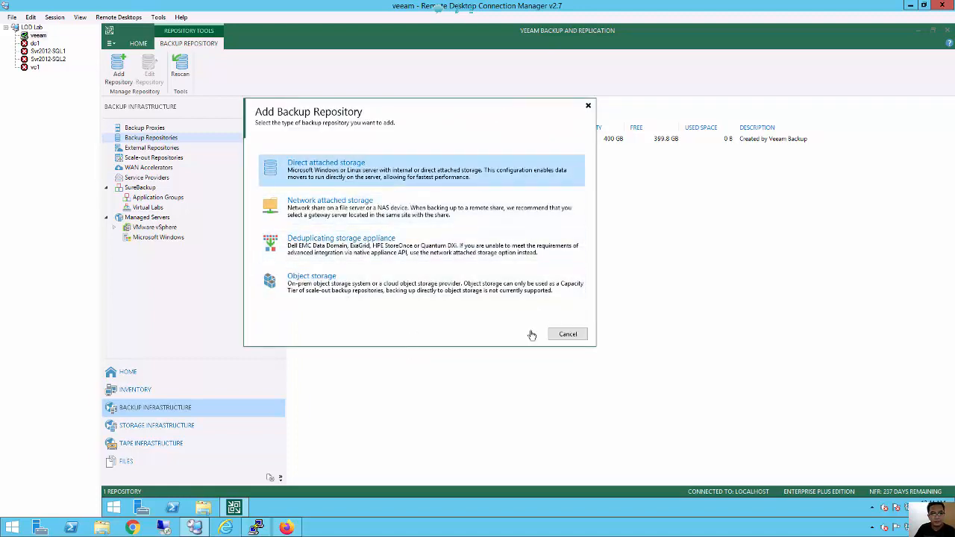
pyautogui.click(564, 337)
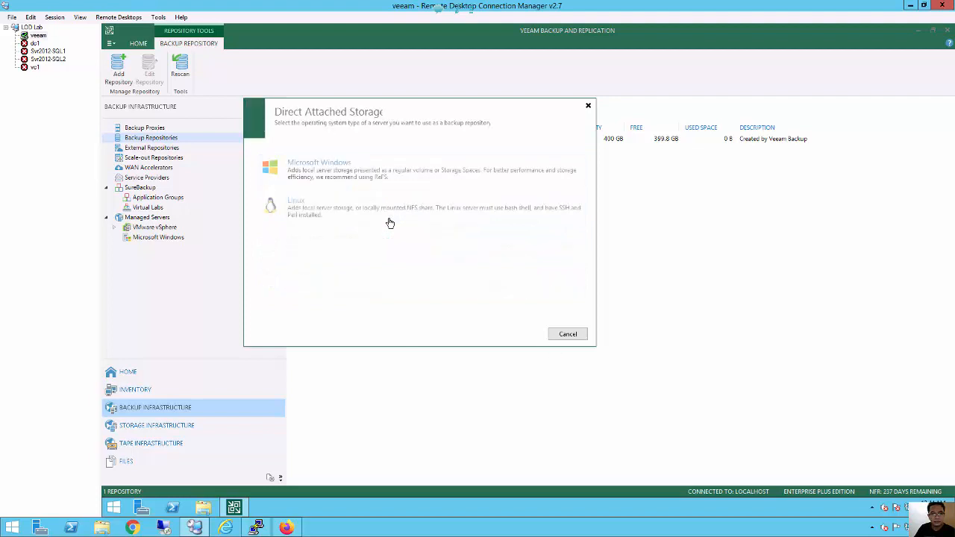
pyautogui.click(355, 174)
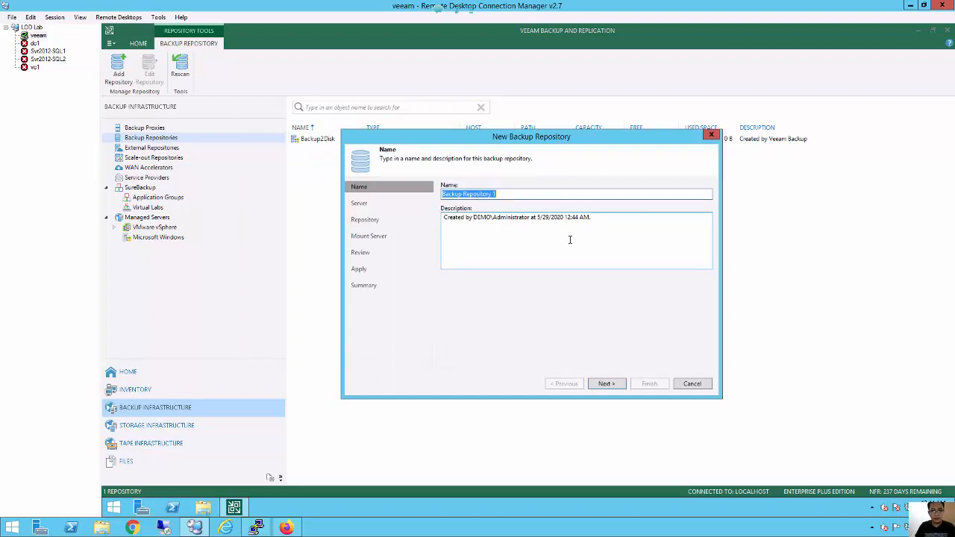
pyautogui.write('LocalBa')
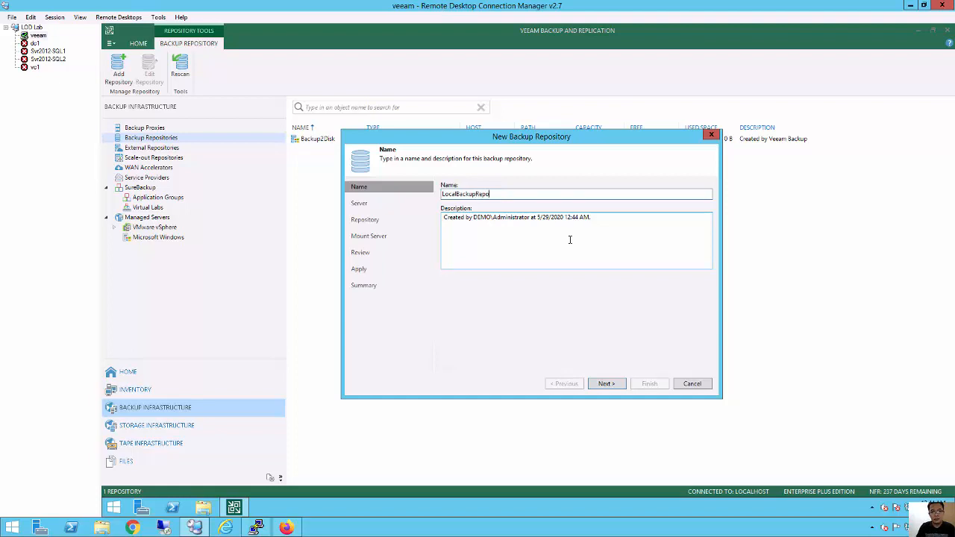
pyautogui.click(604, 384)
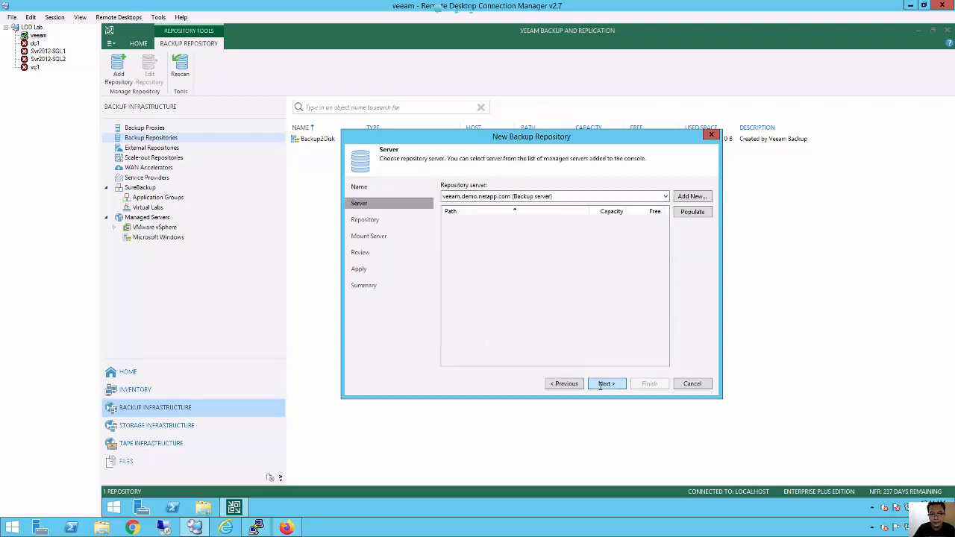
# Keep veeam.demo.netapp.com as repository server and pick its E:\ drive (400 GB).
pyautogui.click(666, 196)
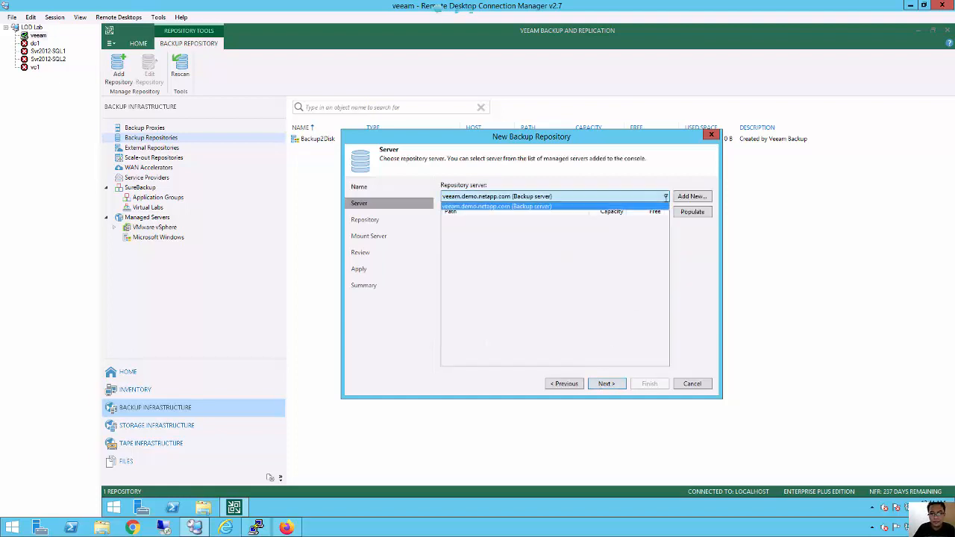
pyautogui.click(618, 203)
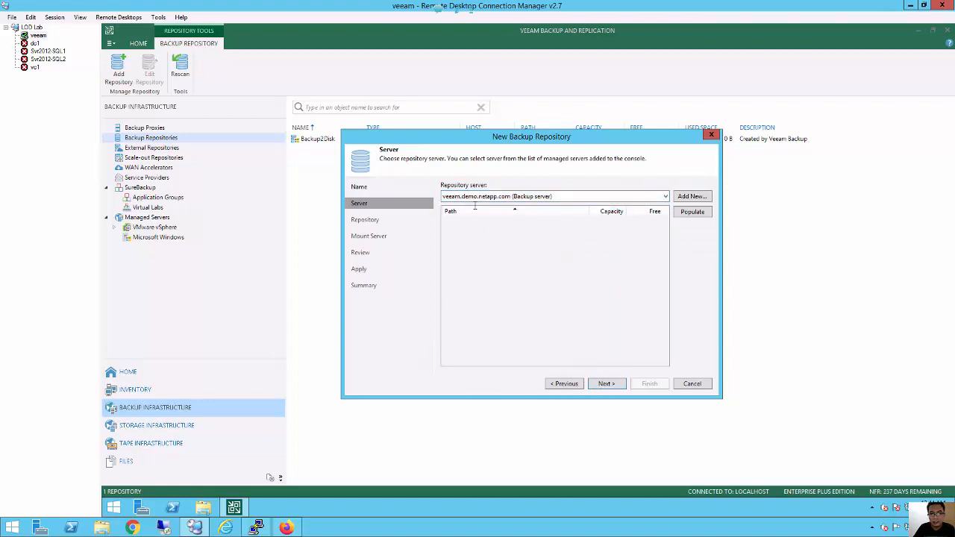
pyautogui.click(686, 216)
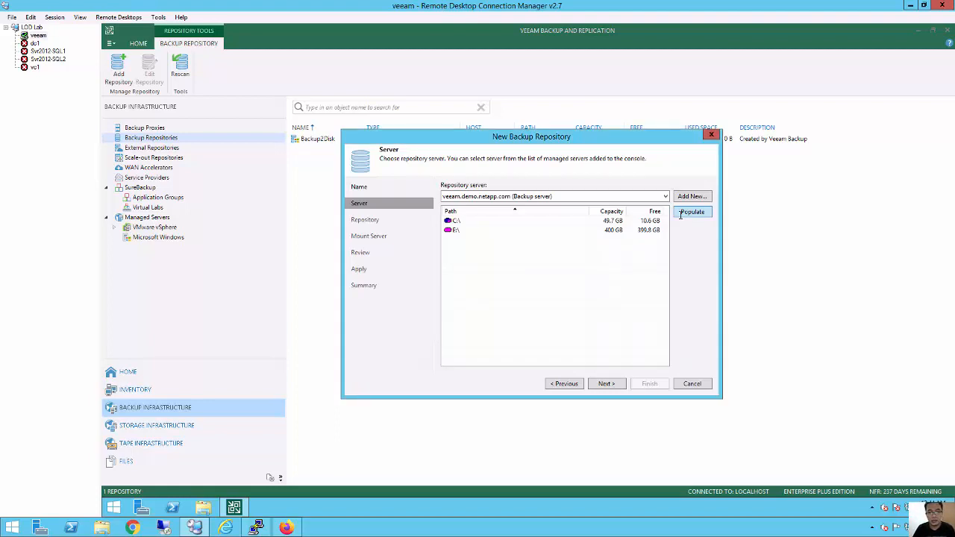
pyautogui.click(469, 230)
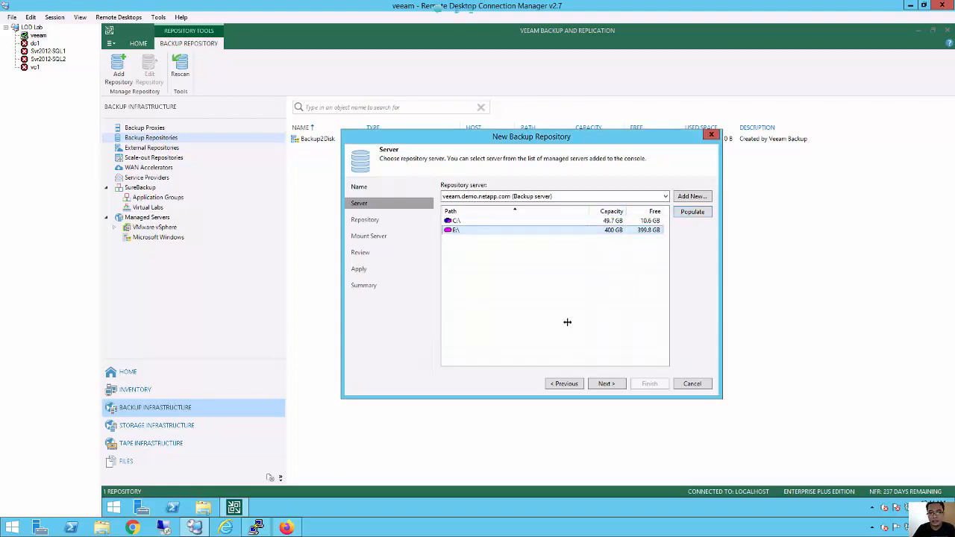
pyautogui.click(604, 384)
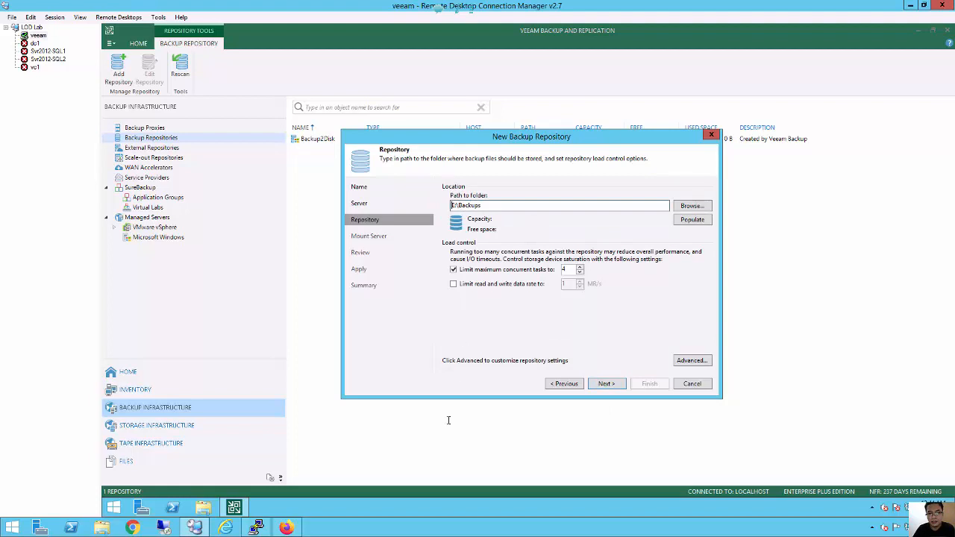
# Inspect the existing Backup folder on E: in File Explorer, then advance the wizard to Review.
pyautogui.click(206, 508)
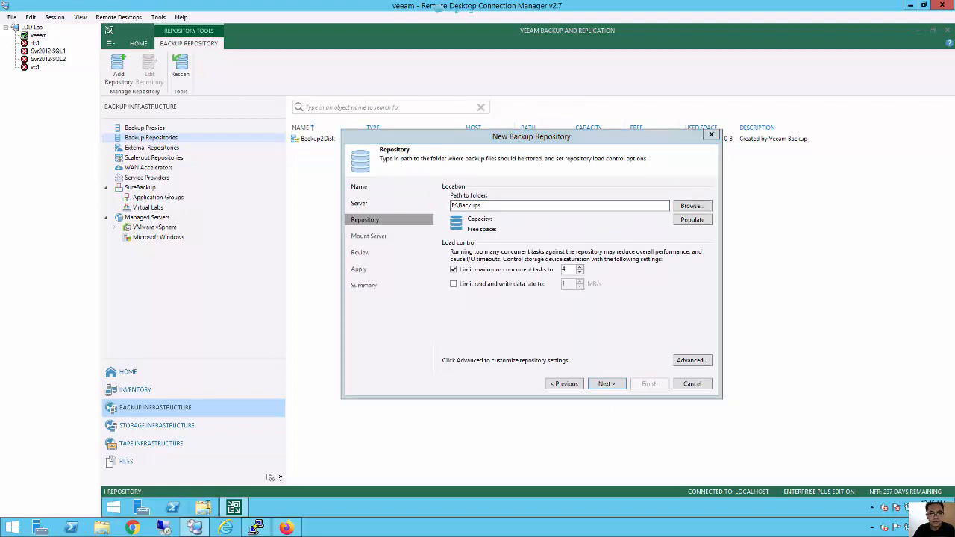
pyautogui.click(357, 257)
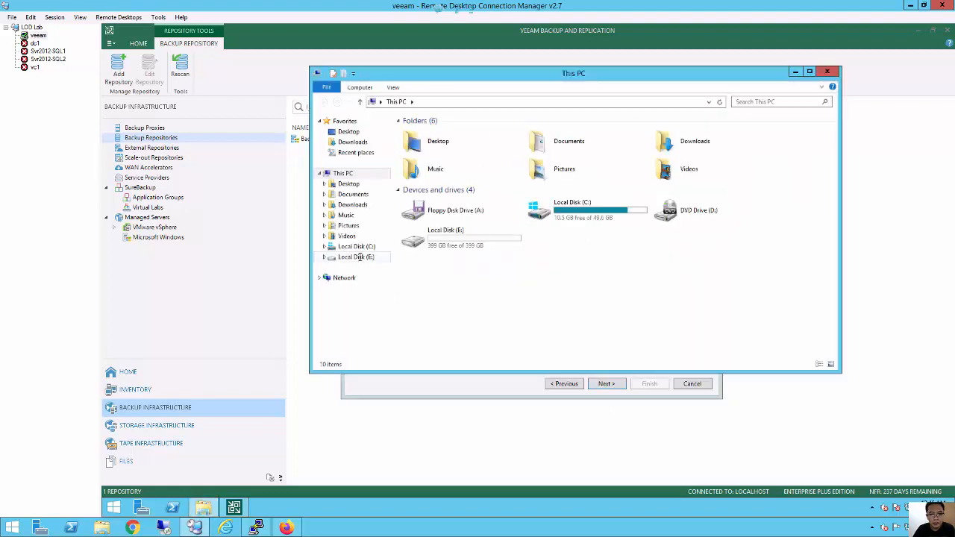
pyautogui.click(424, 132)
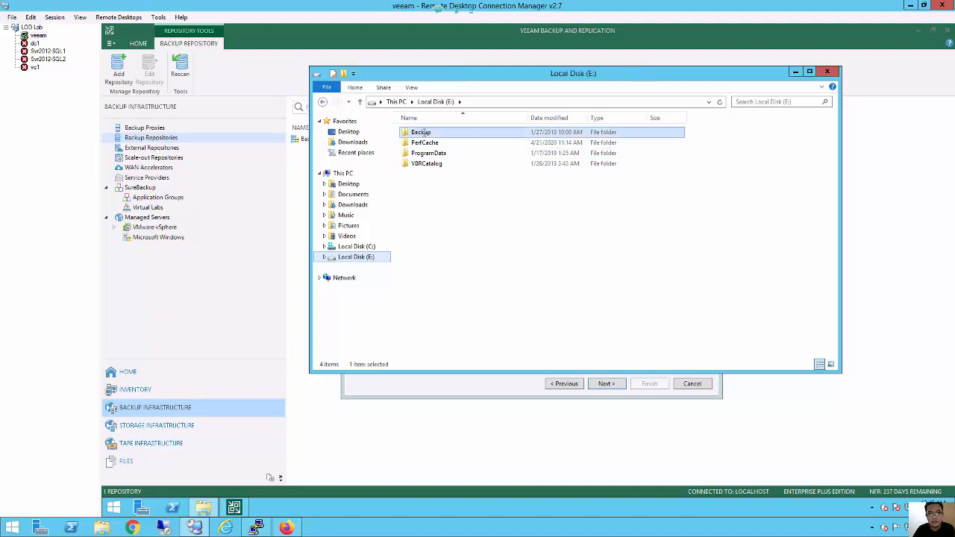
pyautogui.click(827, 71)
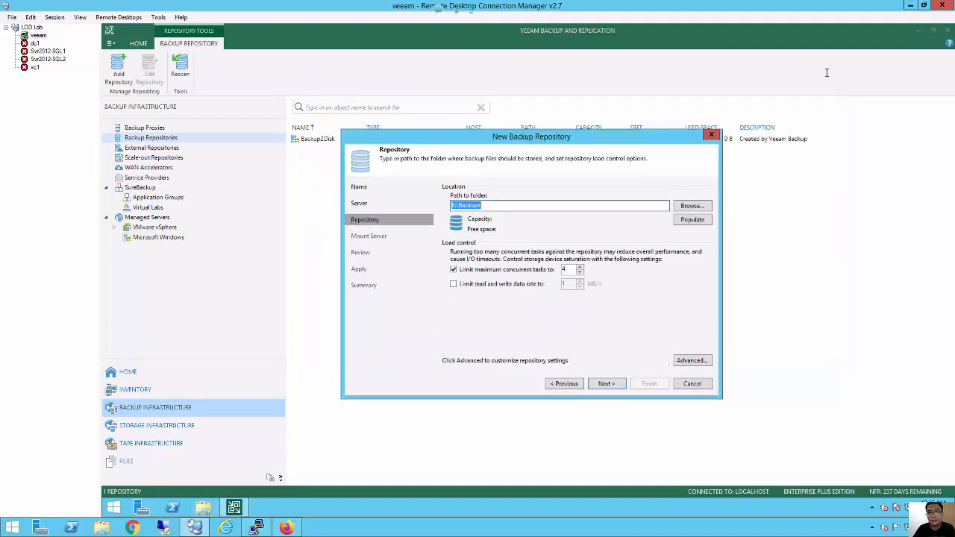
pyautogui.click(607, 385)
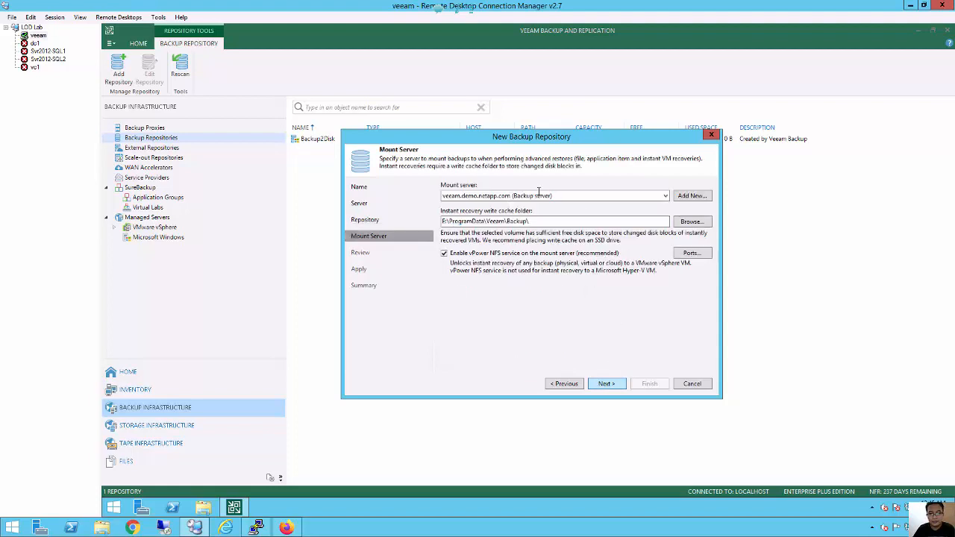
pyautogui.click(606, 385)
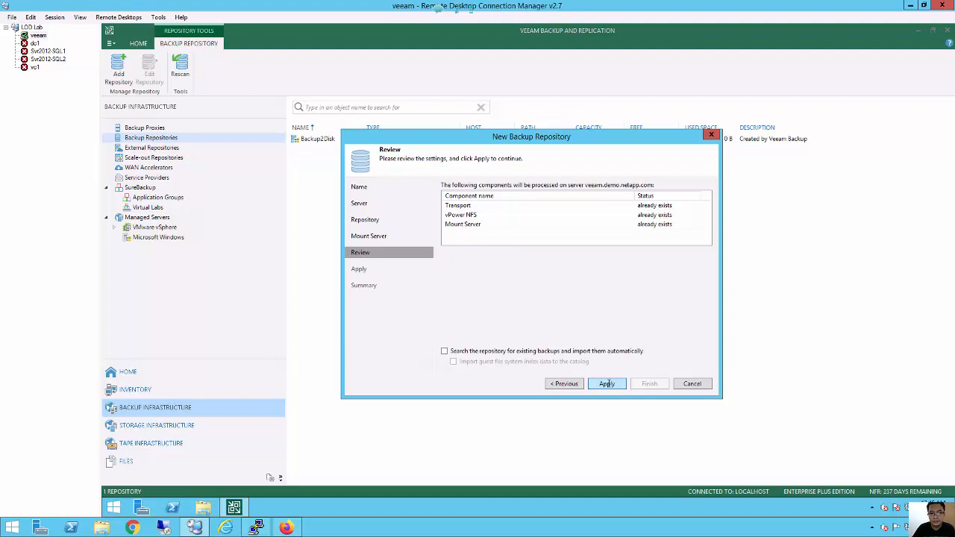
# Create LocalBackupRepo on E:\Backups and make it the configuration backup location.
pyautogui.click(607, 383)
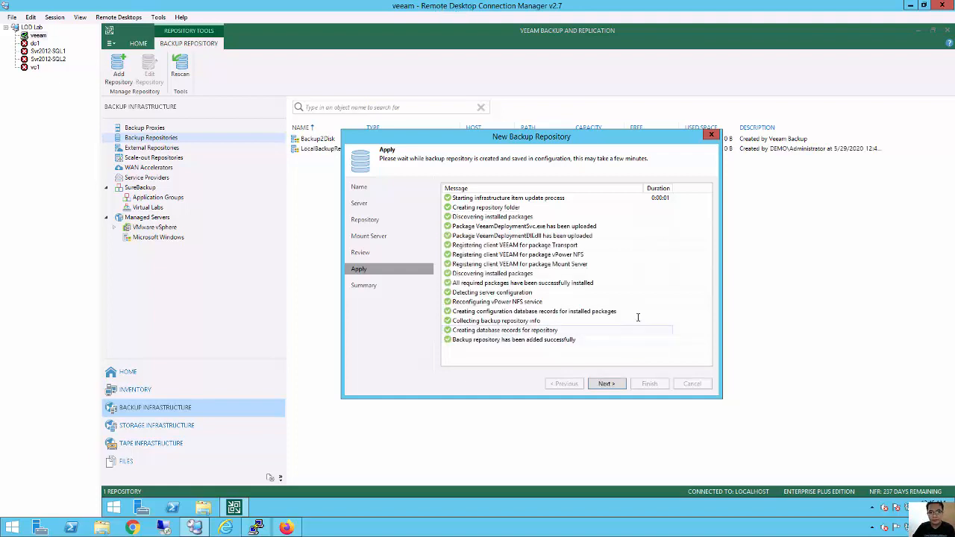
pyautogui.click(607, 384)
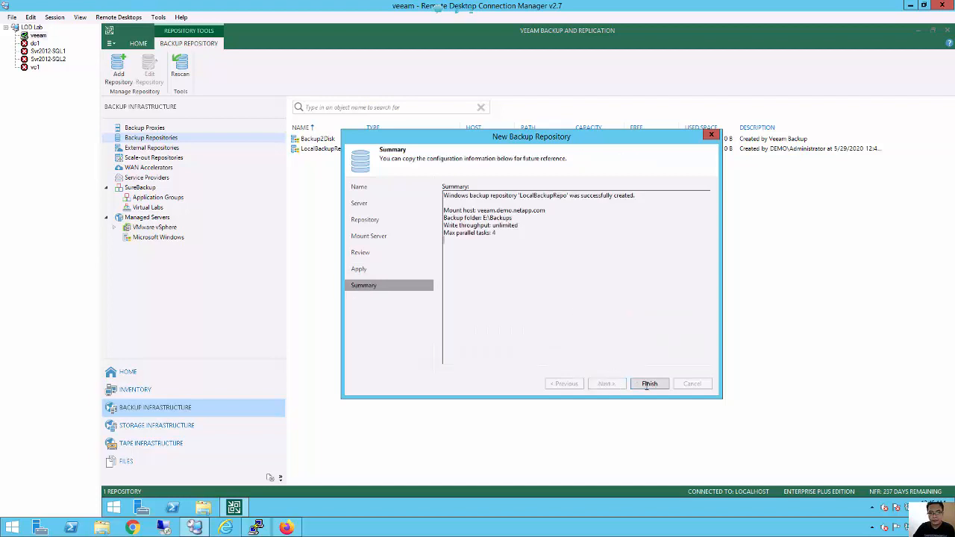
pyautogui.click(648, 384)
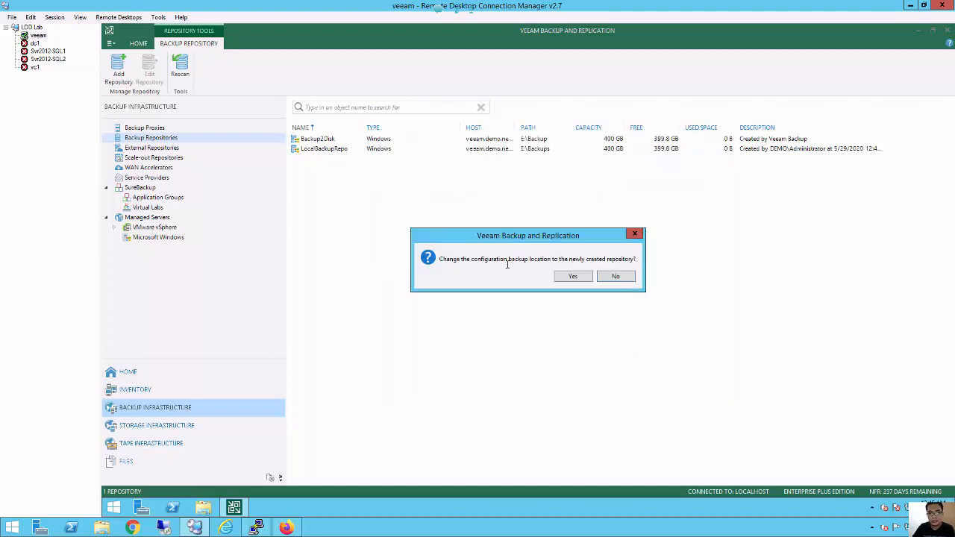
pyautogui.click(576, 277)
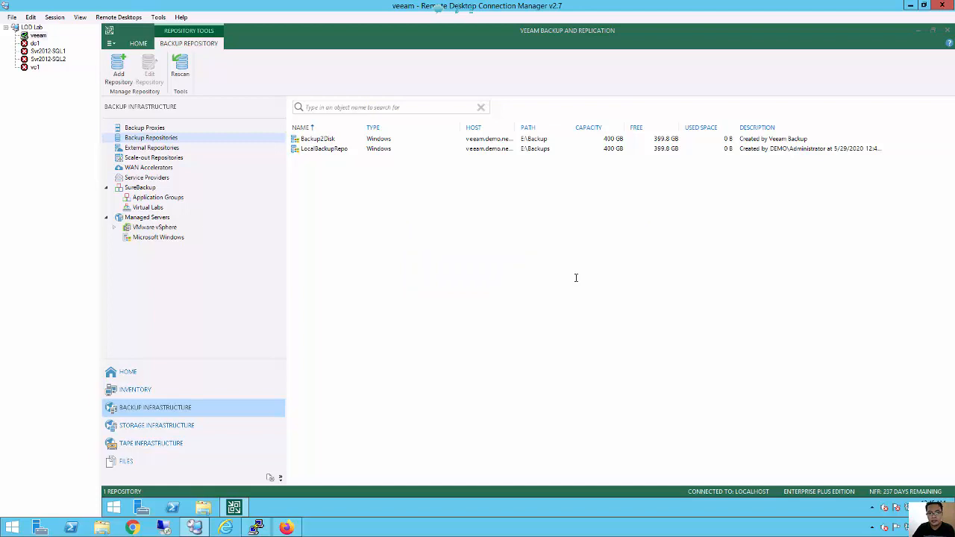
# Compare LocalBackupRepo and Backup2Disk in the repository list, then switch to the Inventory view.
pyautogui.click(329, 154)
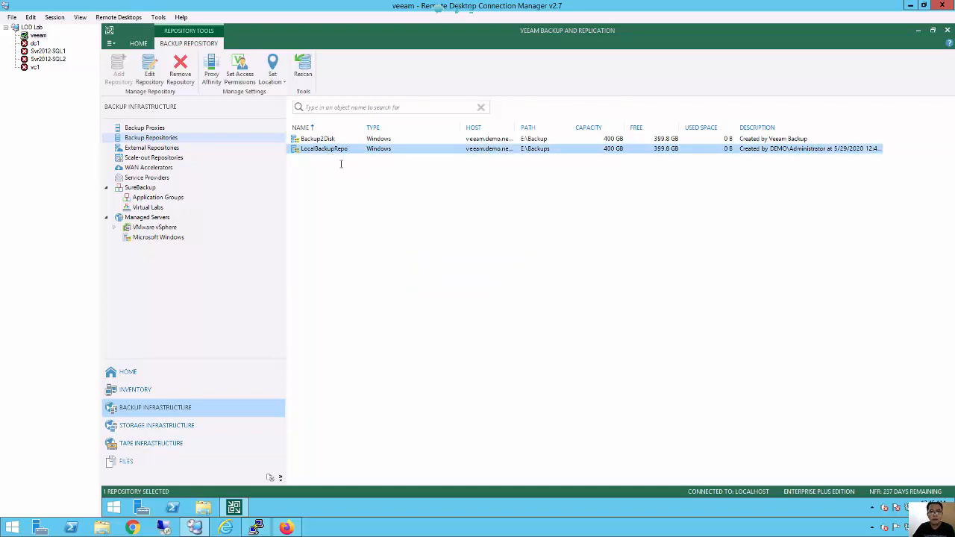
pyautogui.click(529, 140)
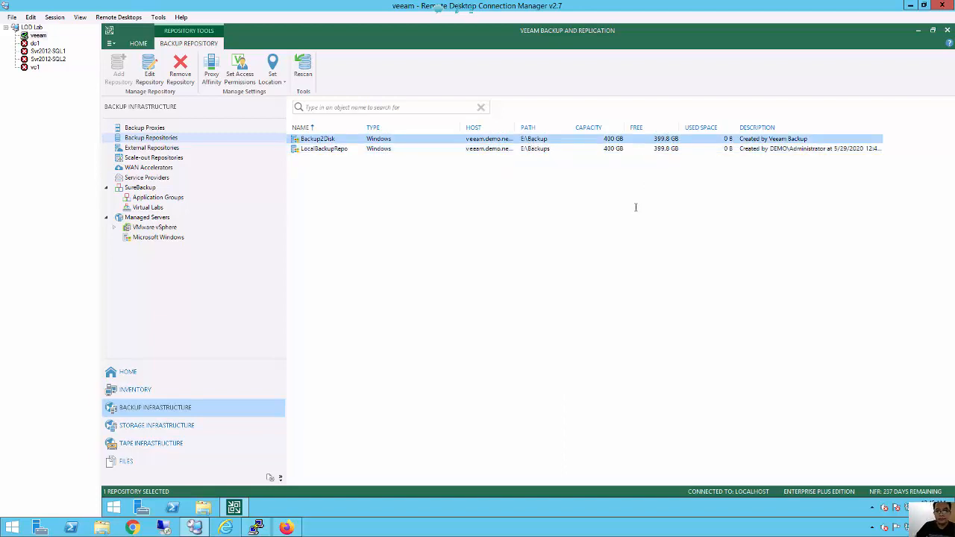
pyautogui.click(828, 149)
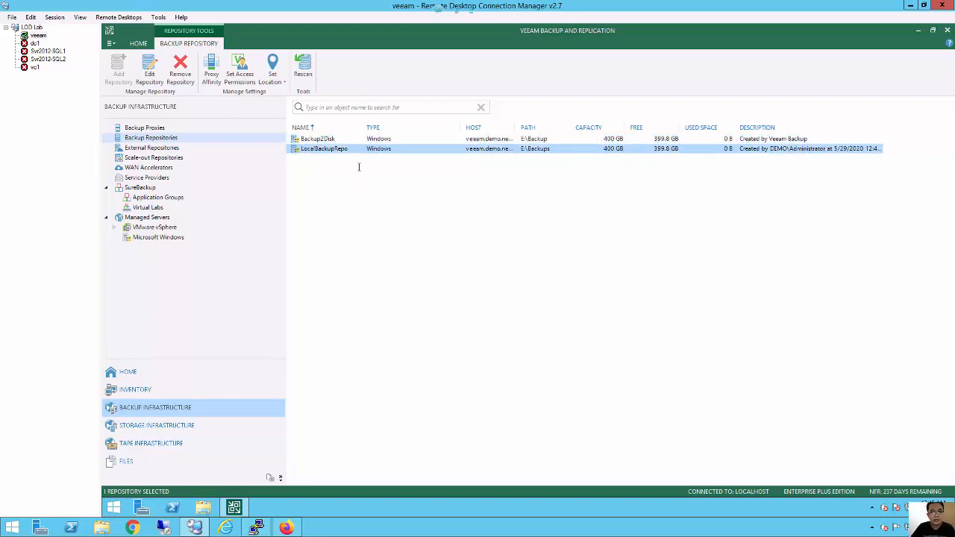
pyautogui.click(318, 140)
pyautogui.click(363, 271)
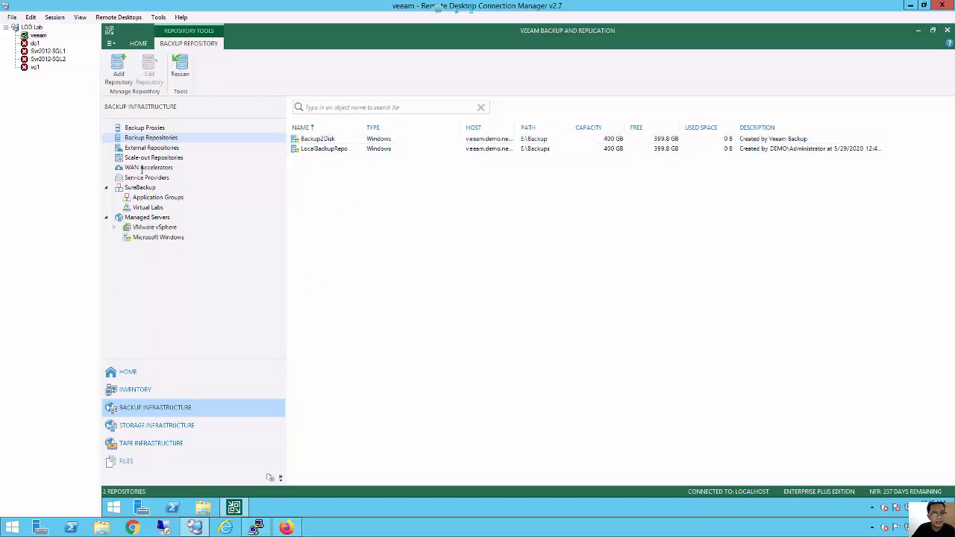
pyautogui.click(152, 138)
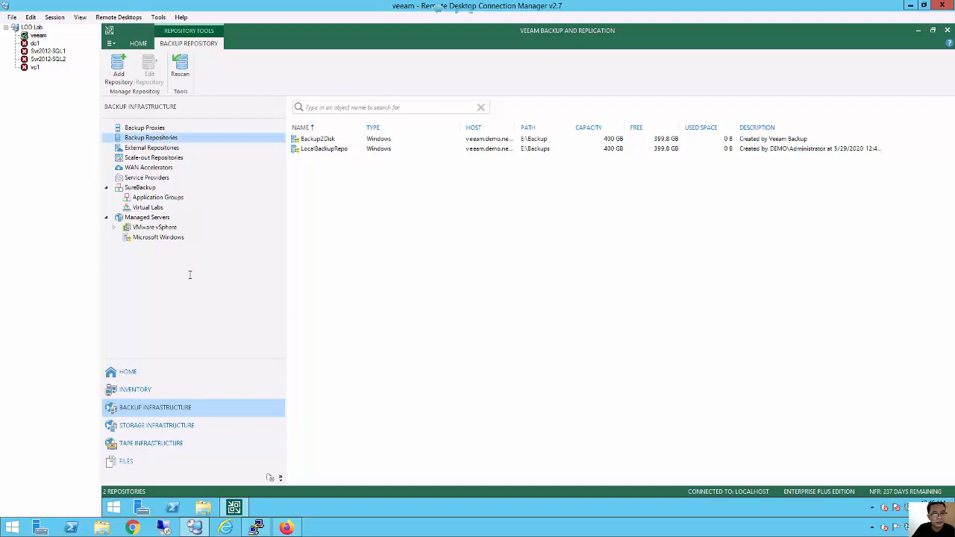
pyautogui.click(126, 391)
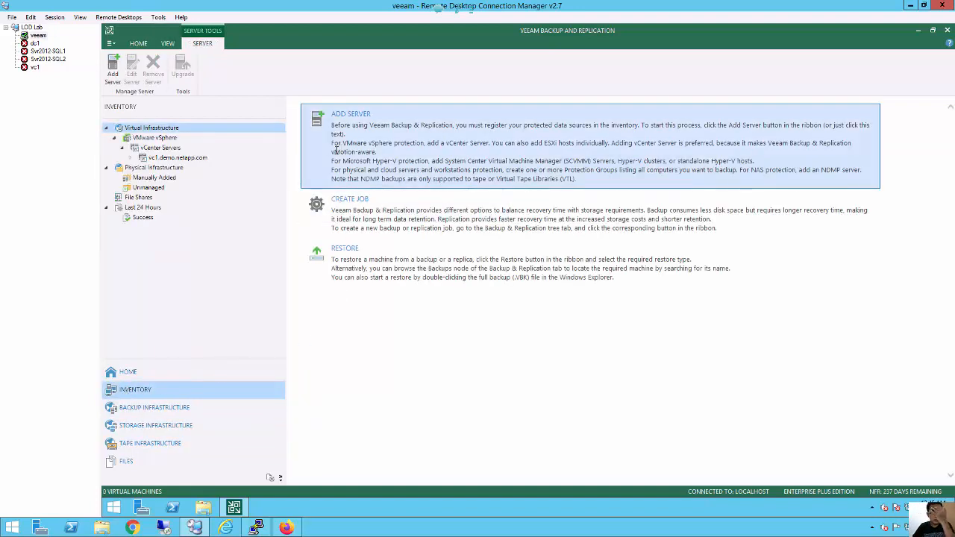
# Start adding a file share from the File Shares inventory node, then switch to the storage console.
pyautogui.click(137, 198)
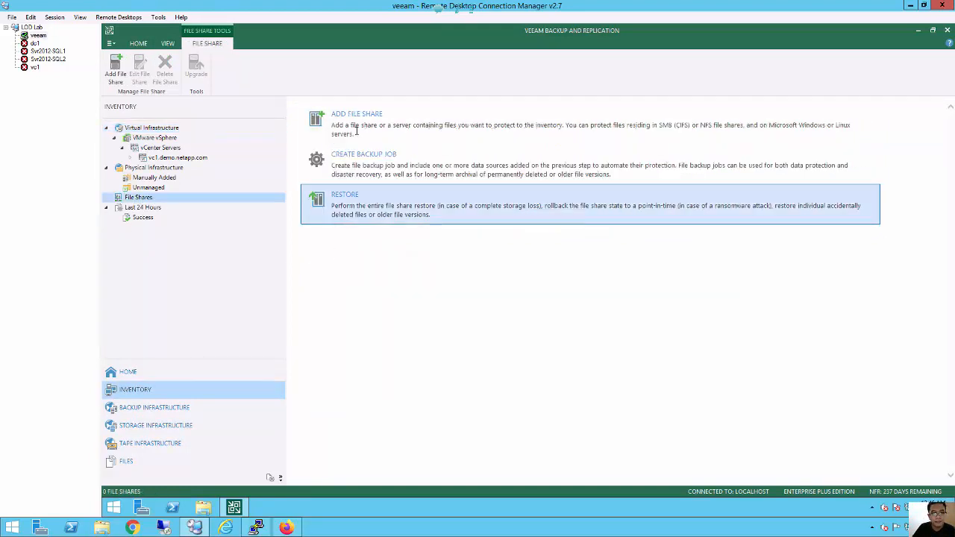
pyautogui.click(357, 129)
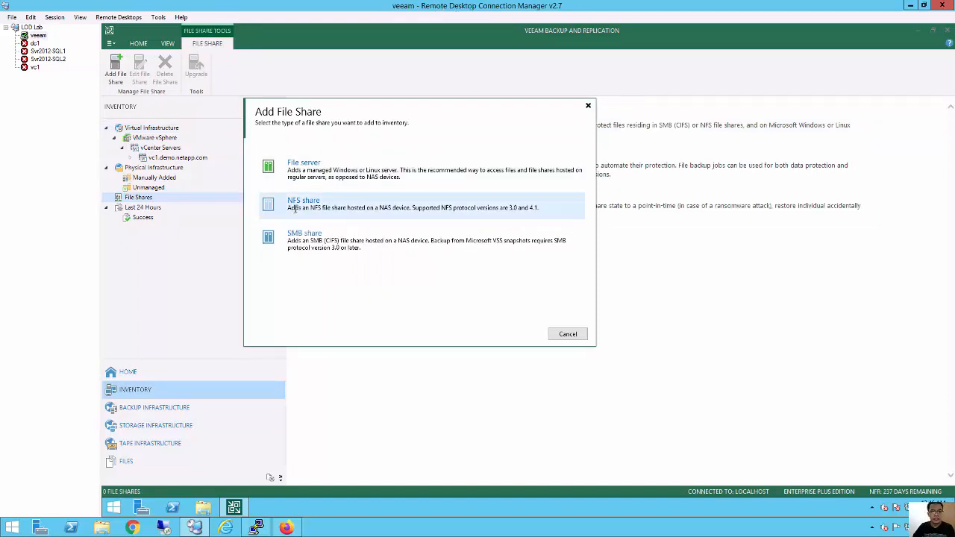
pyautogui.click(287, 528)
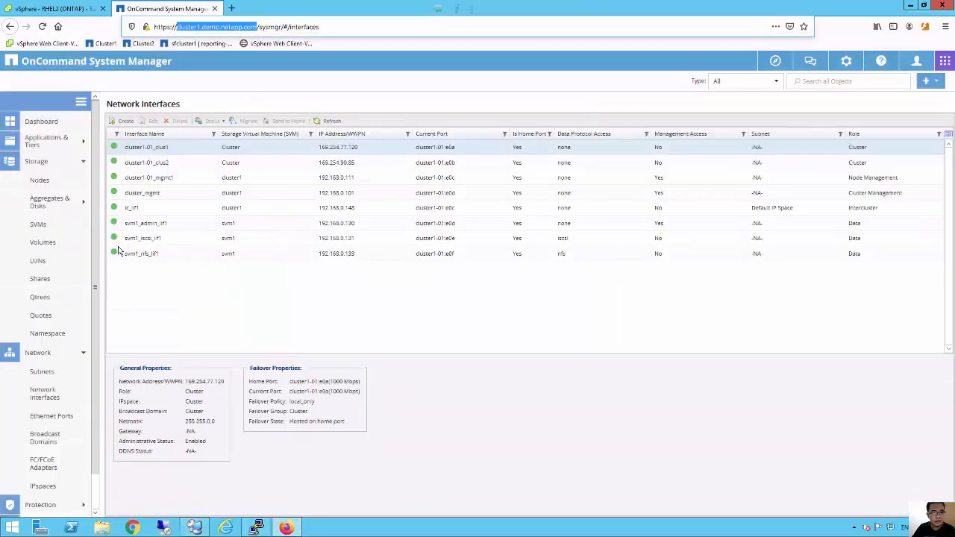
# List svm1's volumes in OnCommand, then bring the rhel2 PuTTY terminal forward.
pyautogui.click(42, 242)
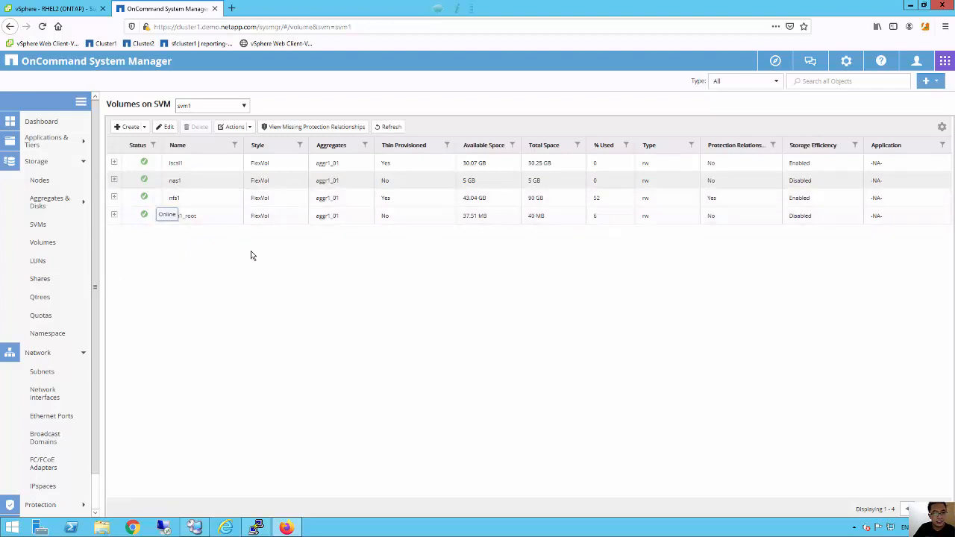
pyautogui.click(263, 531)
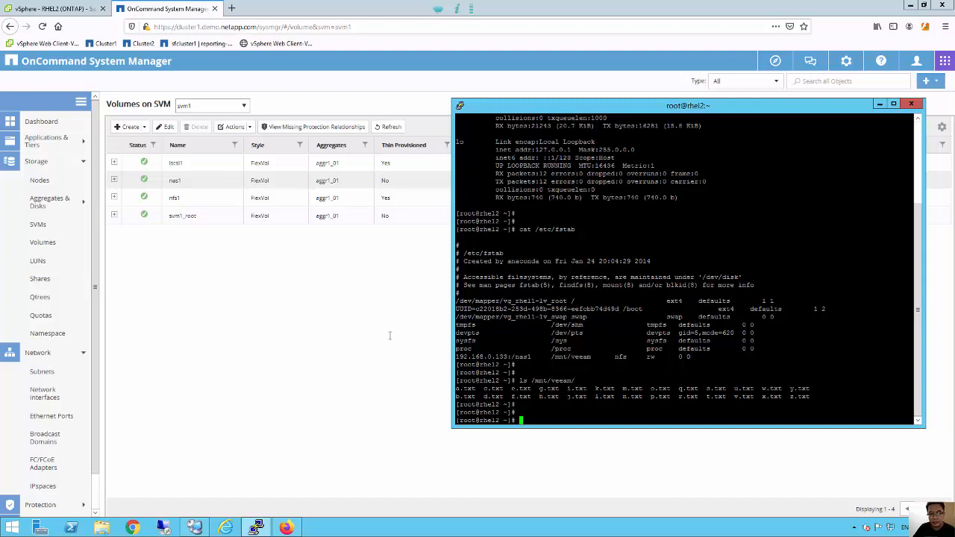
# Run df -h and highlight nas1's 5.0G size mounted on /mnt/veeam.
pyautogui.click(362, 331)
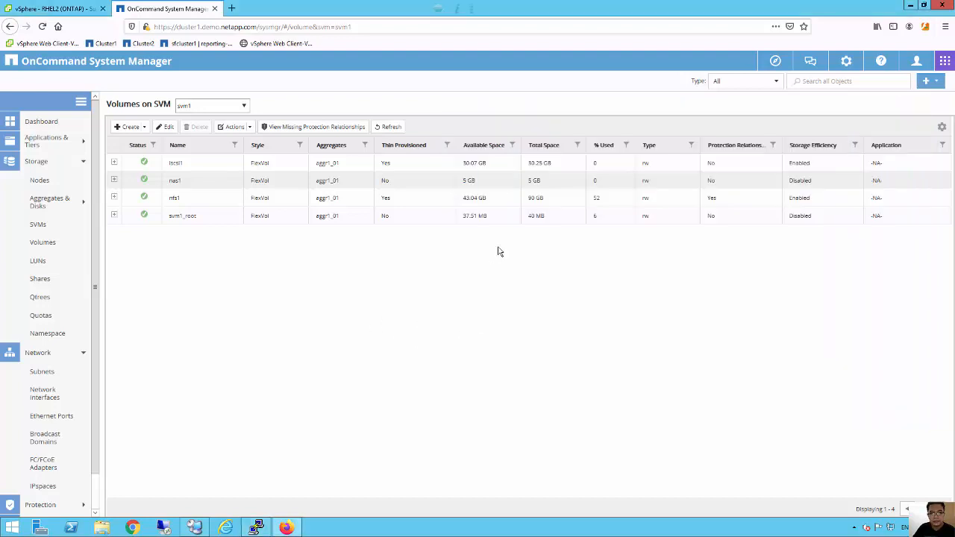
pyautogui.click(257, 529)
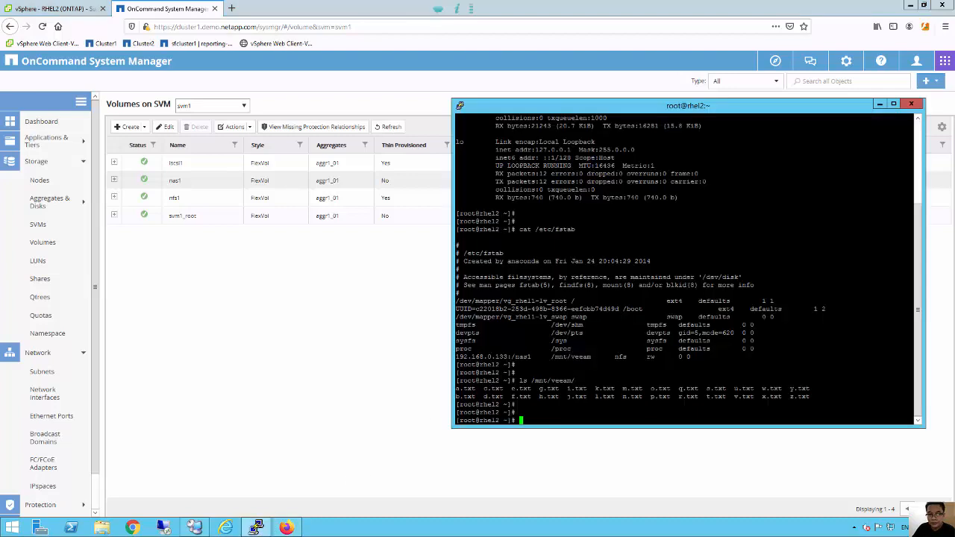
pyautogui.write('df -h')
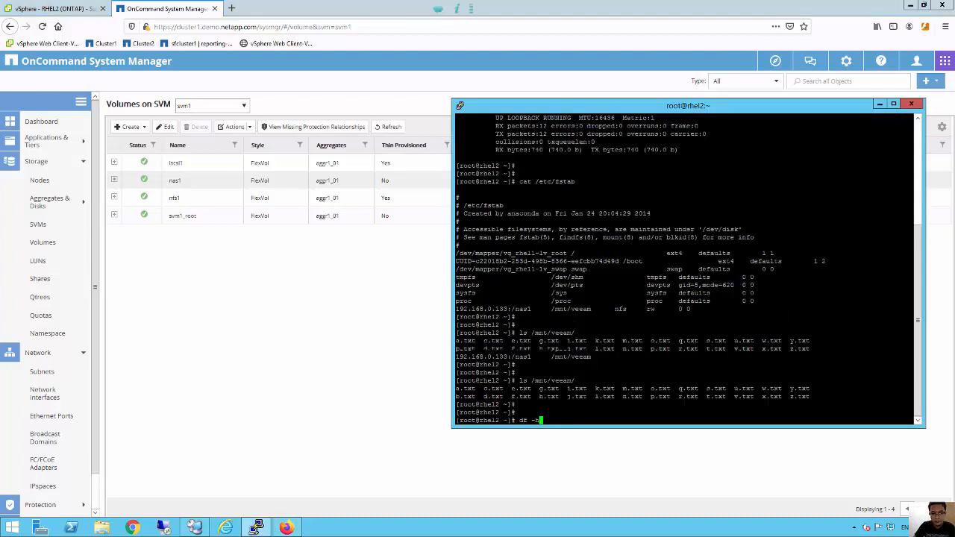
pyautogui.press('Return')
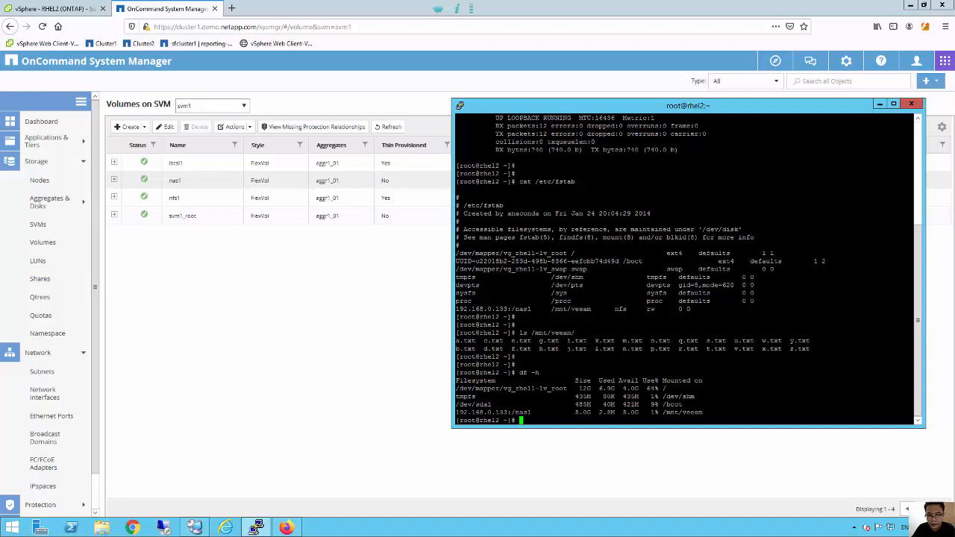
pyautogui.moveTo(564, 413); pyautogui.dragTo(595, 413)
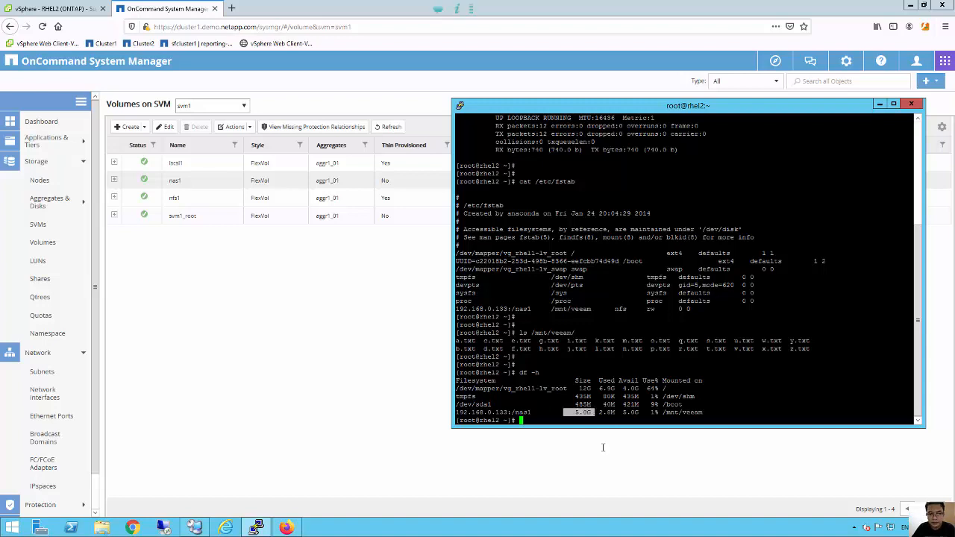
# Confirm in svm1's namespace that nas1 sits at junction path /nas1, then return to Veeam.
pyautogui.click(239, 398)
pyautogui.click(53, 335)
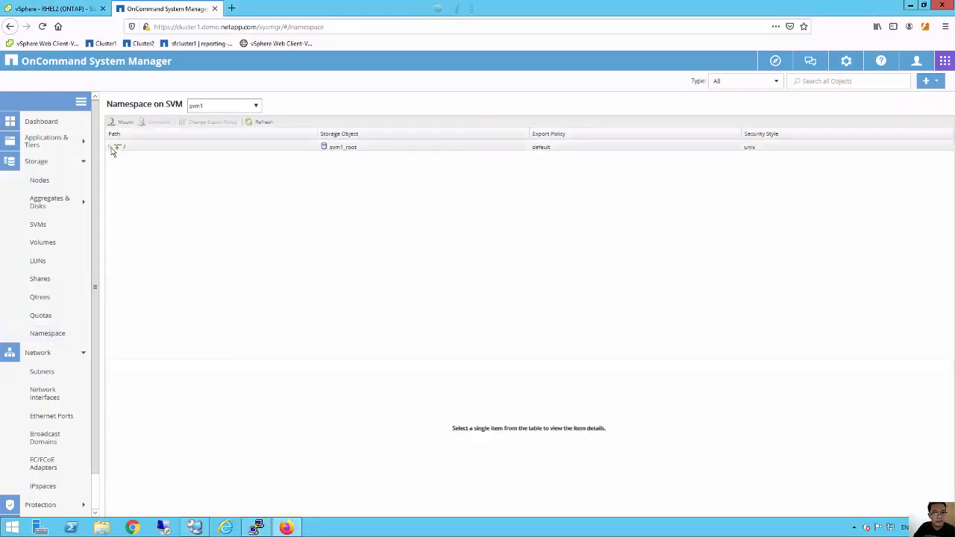
pyautogui.click(110, 148)
pyautogui.click(147, 171)
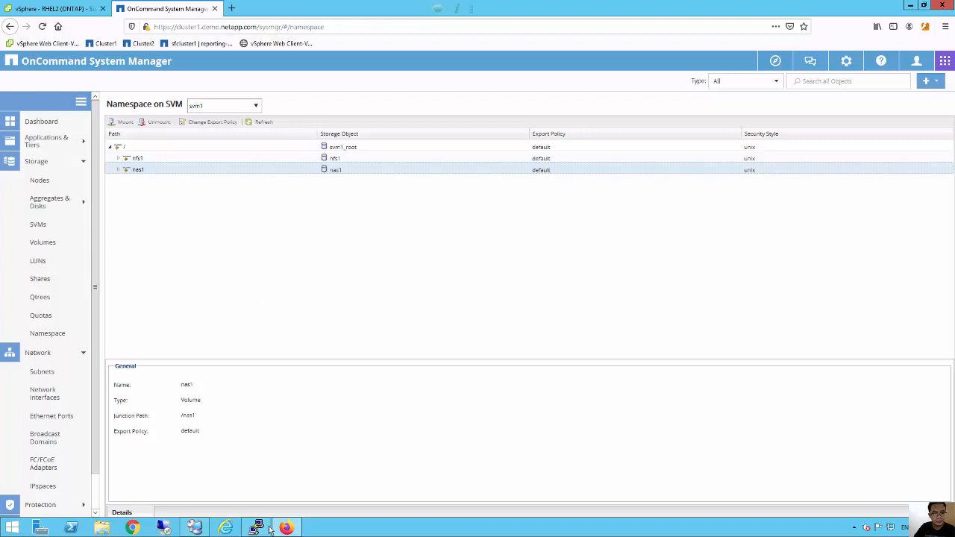
pyautogui.click(194, 528)
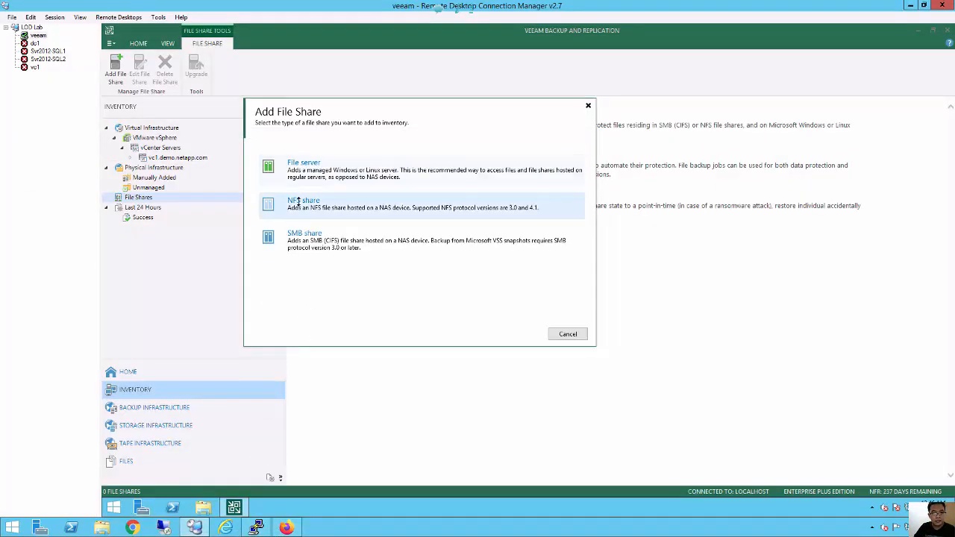
# Add NFS share 192.168.0.133:/nas1 with Backup2Disk as its cache repository.
pyautogui.click(299, 202)
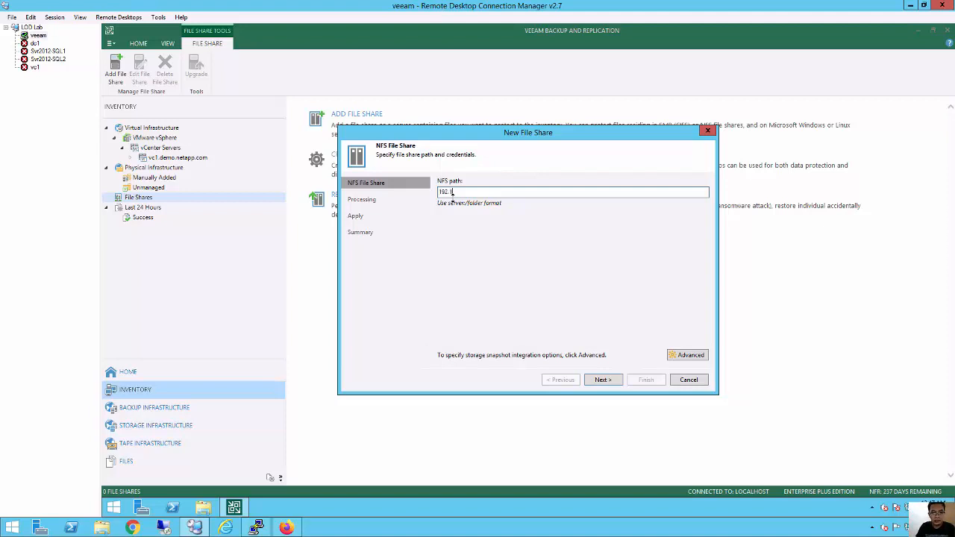
pyautogui.write('68.0.133:/nas1')
pyautogui.click(601, 380)
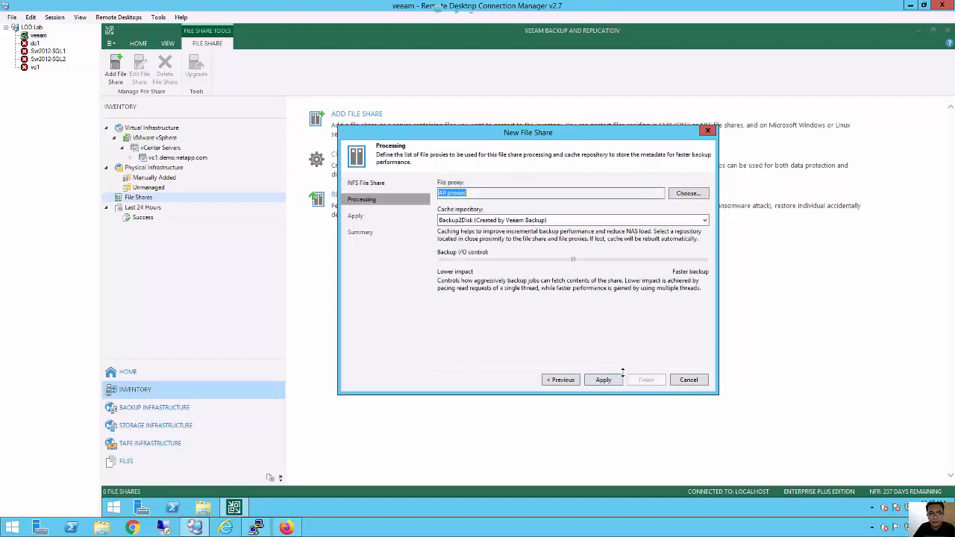
pyautogui.click(604, 380)
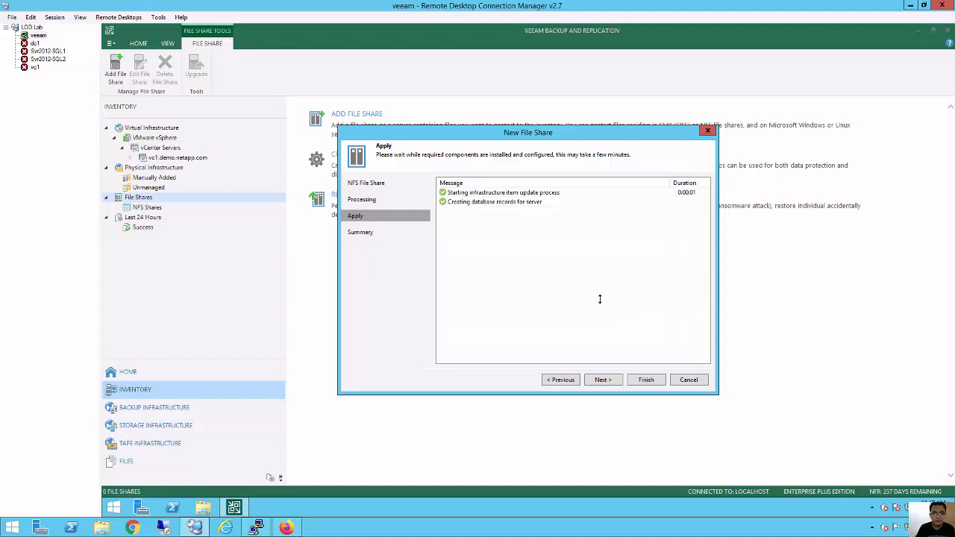
pyautogui.click(603, 380)
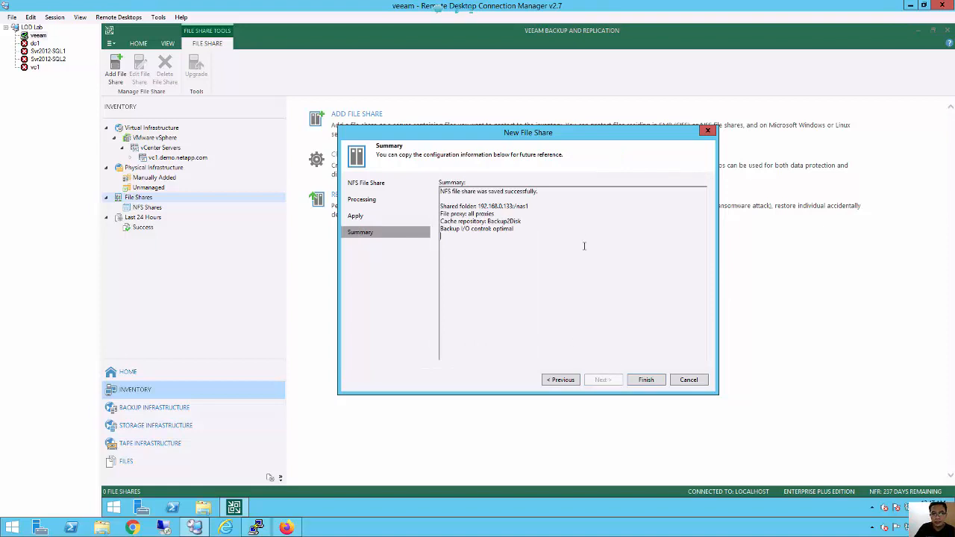
pyautogui.click(636, 381)
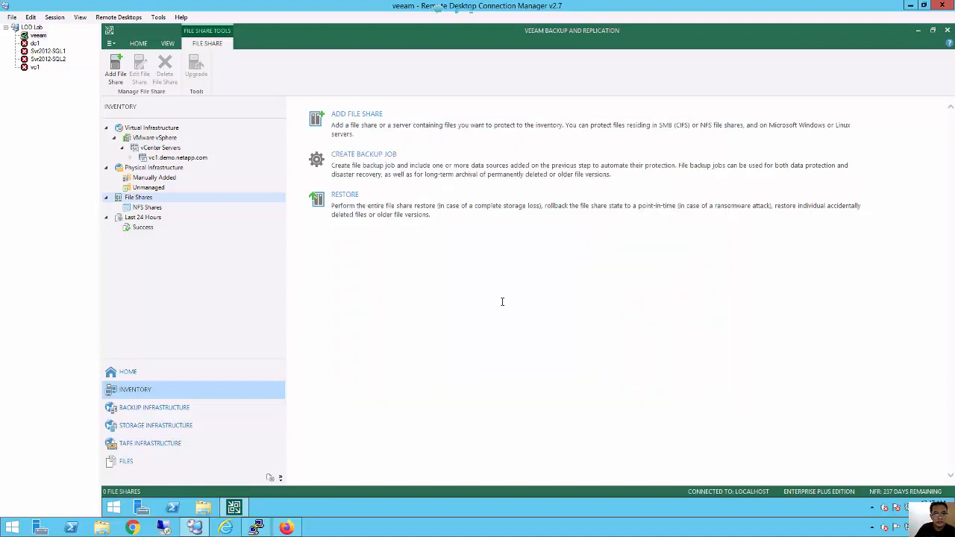
# Create a new backup job from the 192.168.0.133:/nas1 share, named NAS1 Backup Job.
pyautogui.click(147, 208)
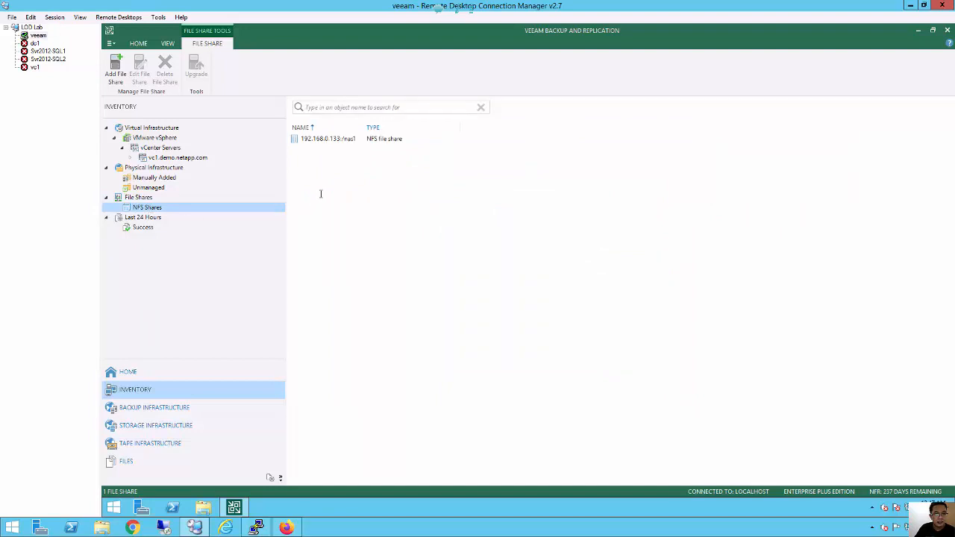
pyautogui.click(321, 139)
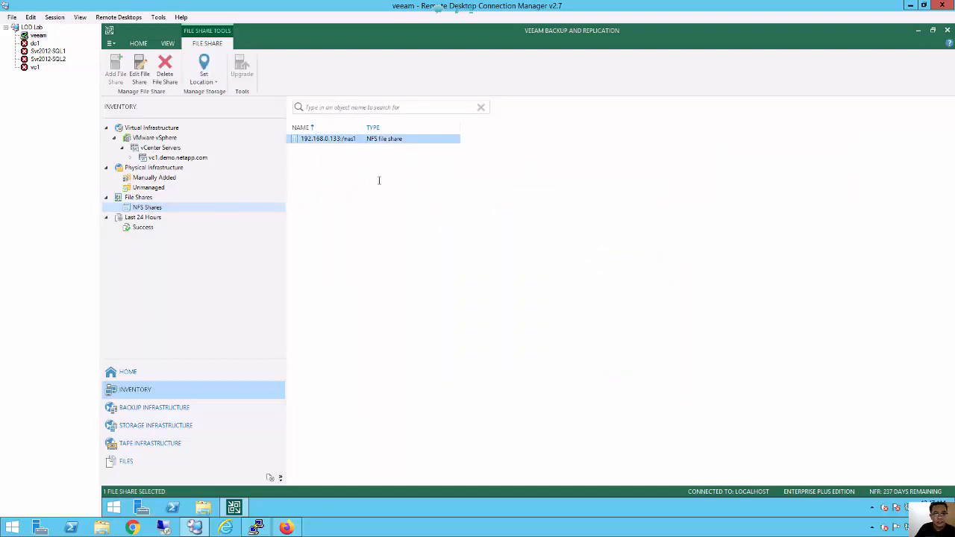
pyautogui.rightClick(334, 139)
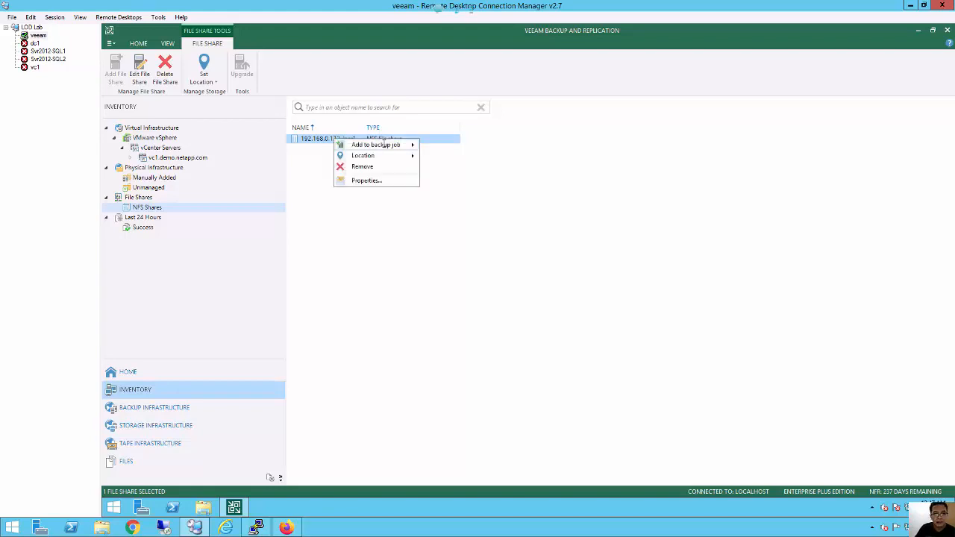
pyautogui.moveTo(384, 144)
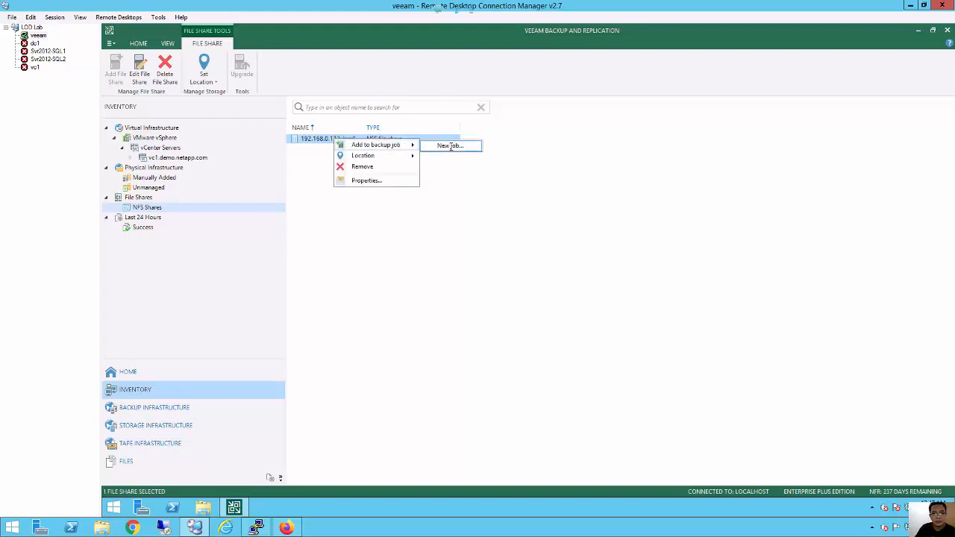
pyautogui.click(450, 147)
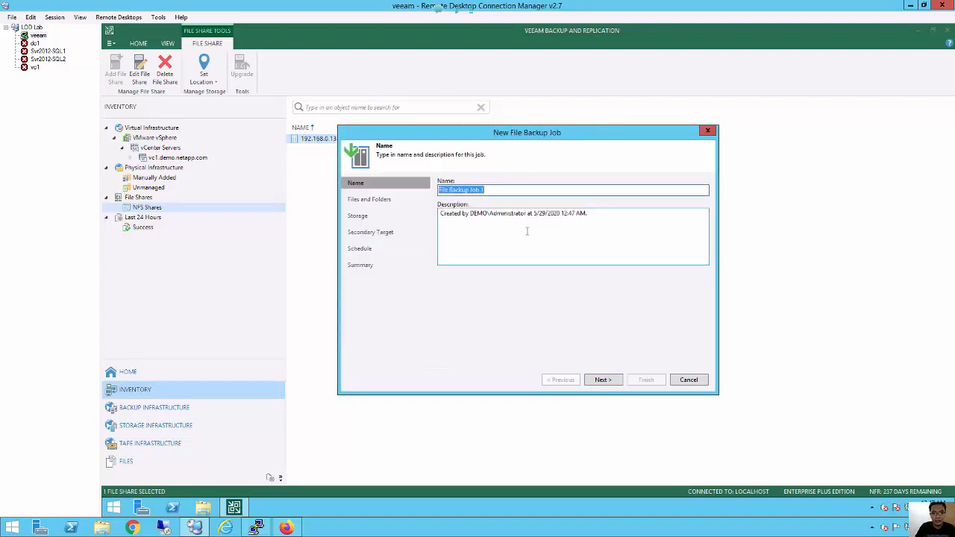
pyautogui.write('NAS')
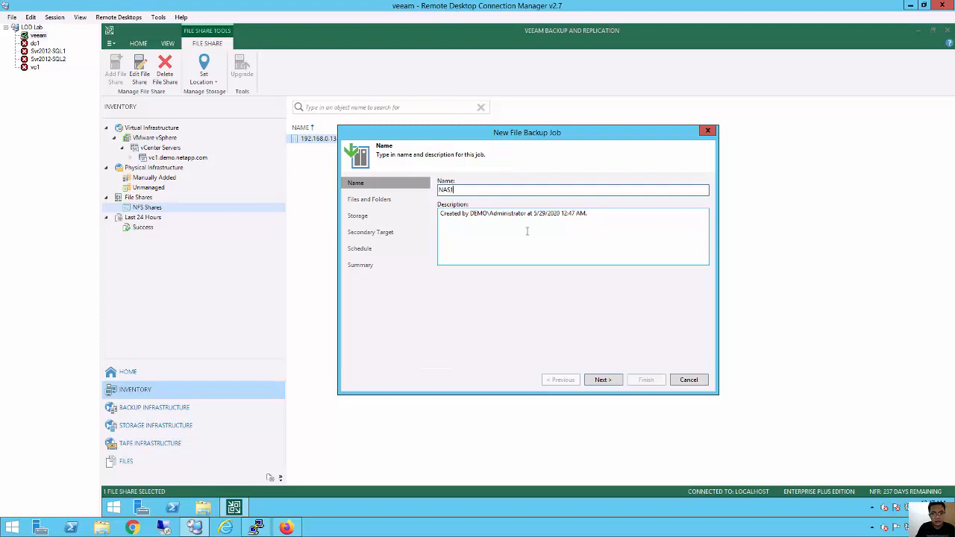
pyautogui.write('1 Backup Job')
pyautogui.click(602, 380)
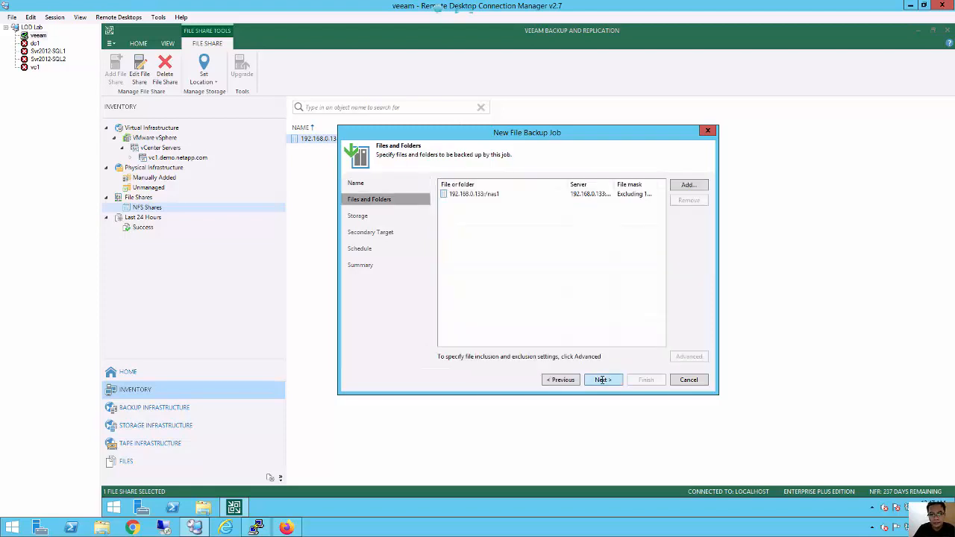
# Keep the nas1 share and Backup2Disk repository, skip scheduling, and finish the job.
pyautogui.click(516, 195)
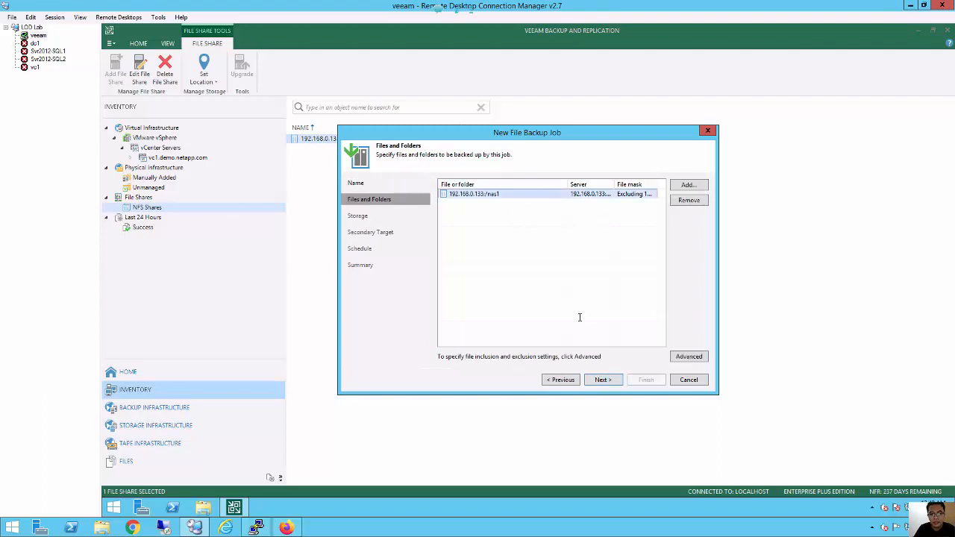
pyautogui.click(606, 380)
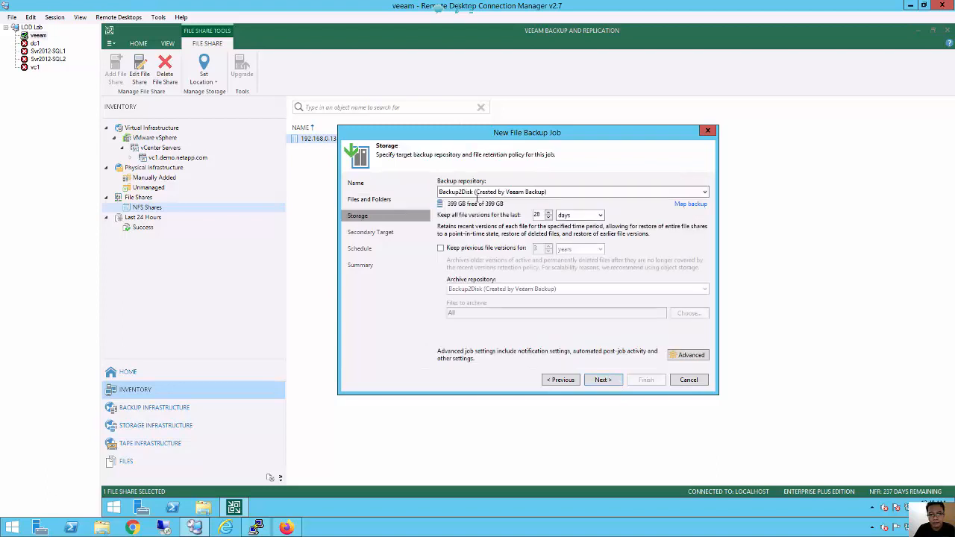
pyautogui.click(591, 188)
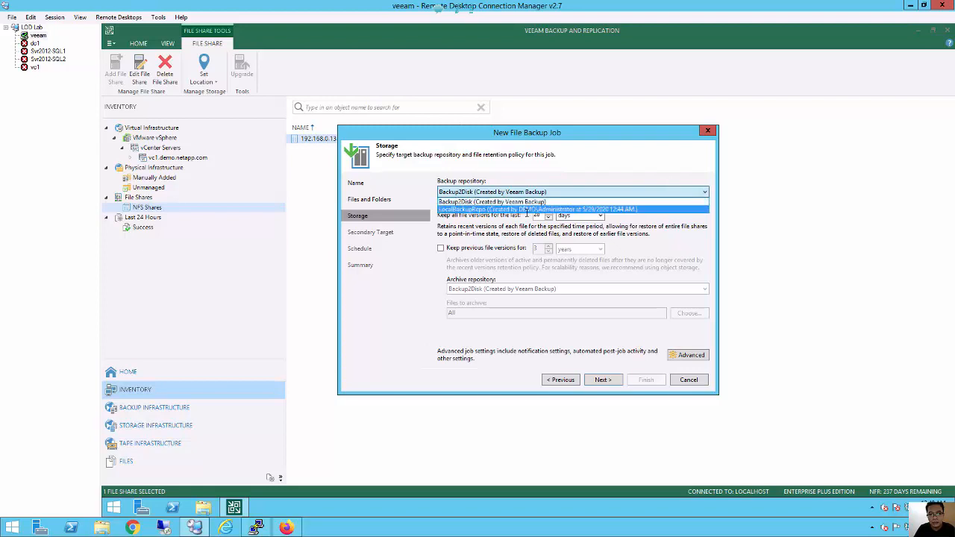
pyautogui.click(524, 201)
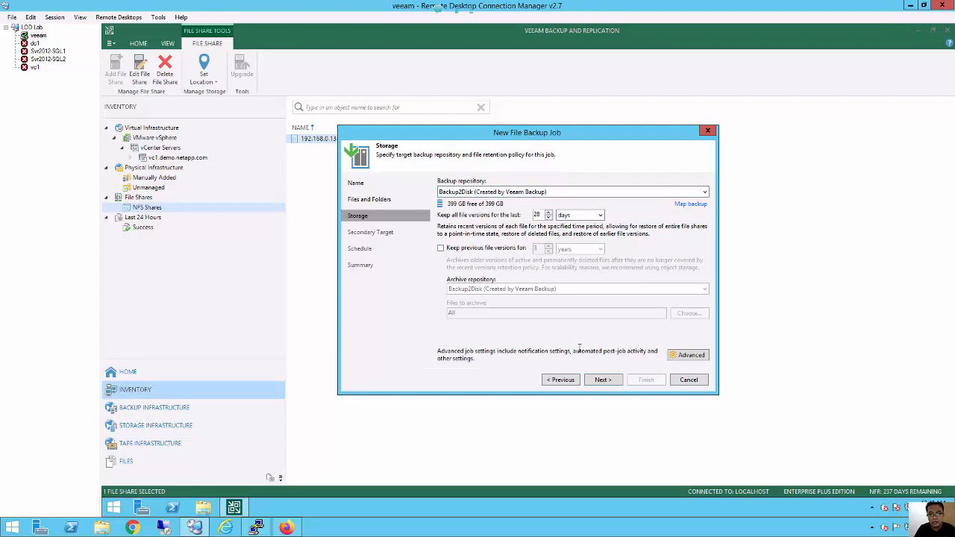
pyautogui.click(609, 380)
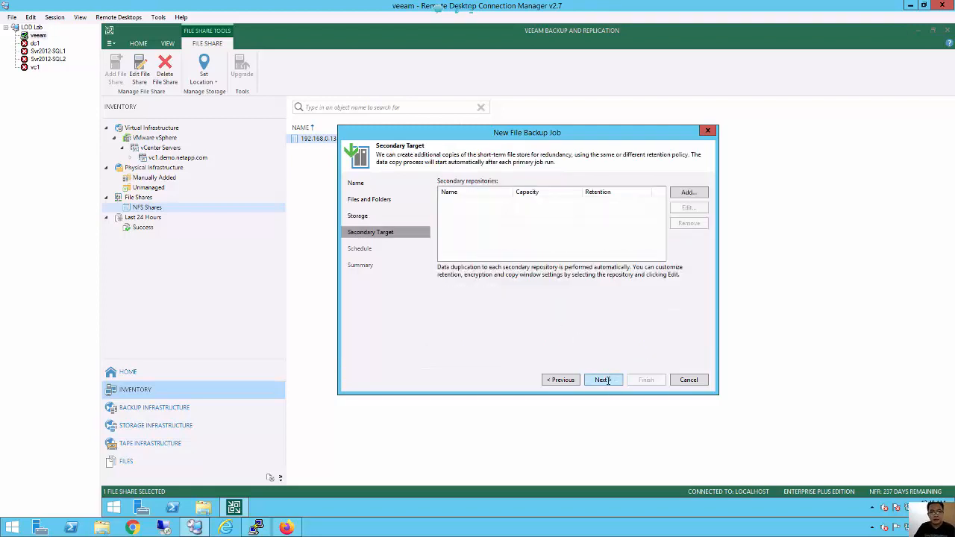
pyautogui.click(608, 380)
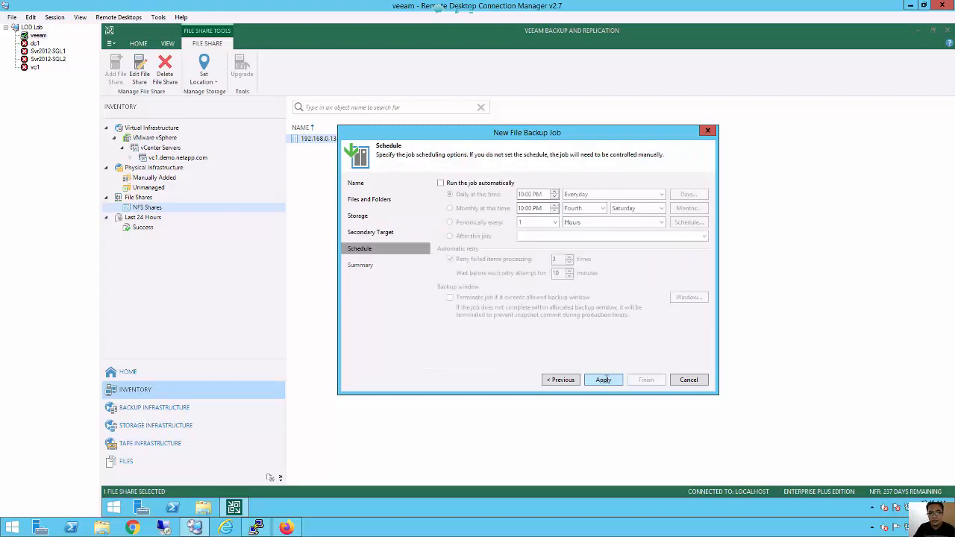
pyautogui.click(605, 380)
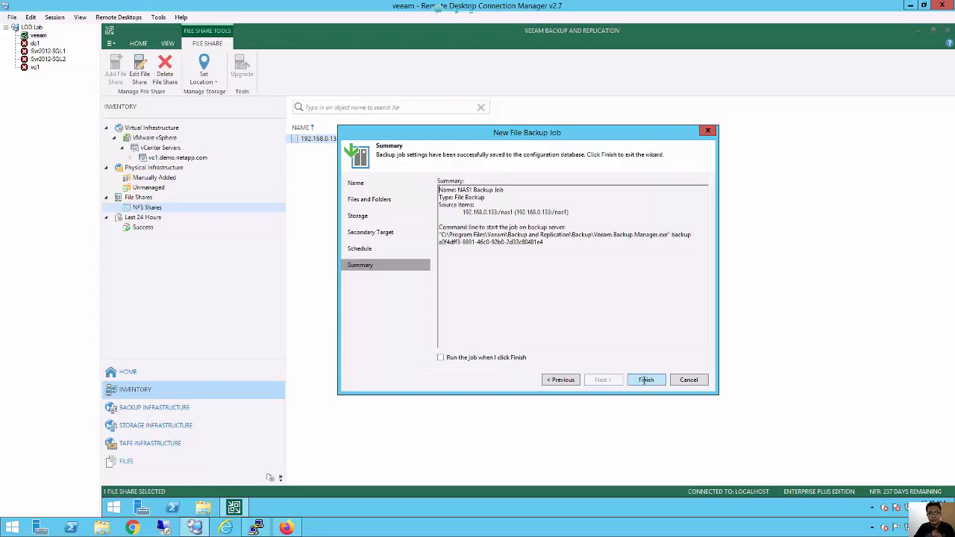
pyautogui.click(645, 380)
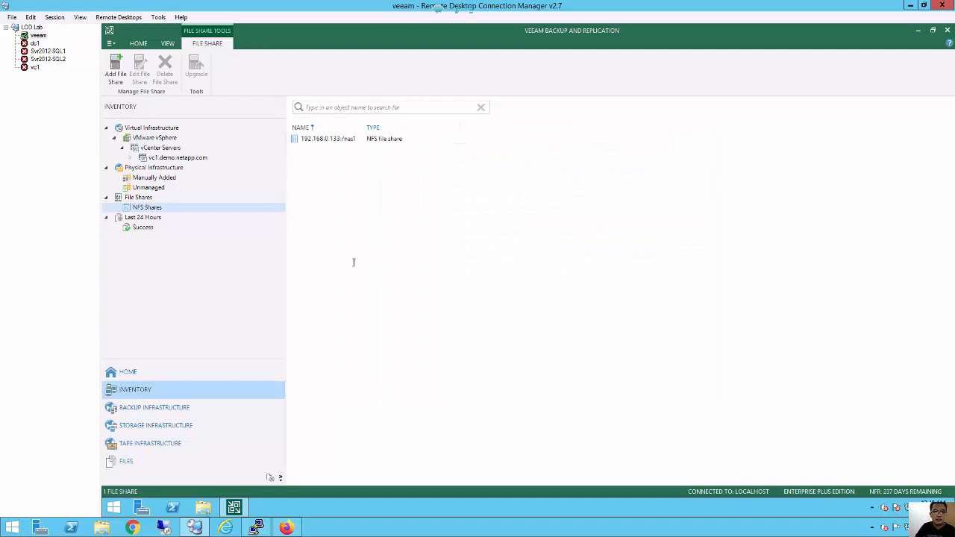
# Run NAS1 Backup Job from Home until it succeeds, backing up 8 folders and 208 files.
pyautogui.click(146, 375)
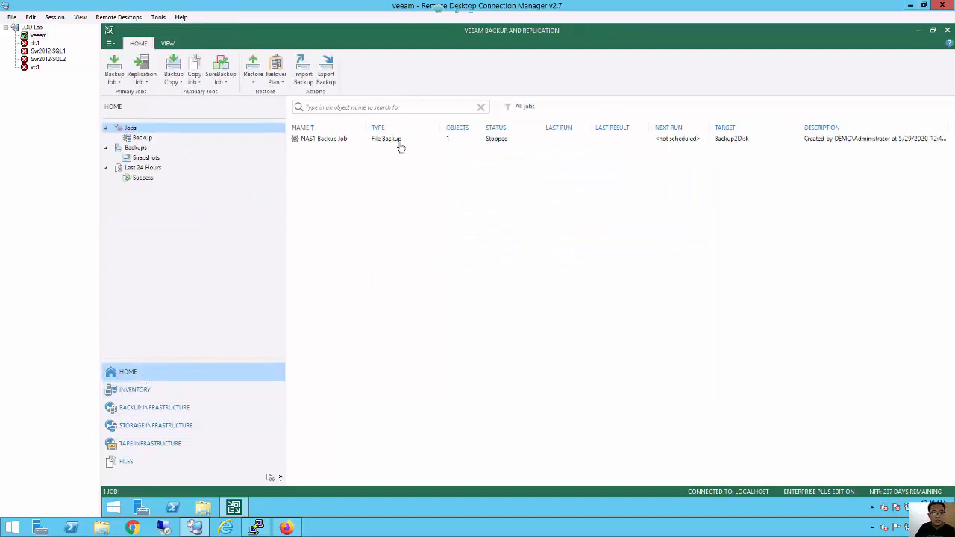
pyautogui.click(334, 143)
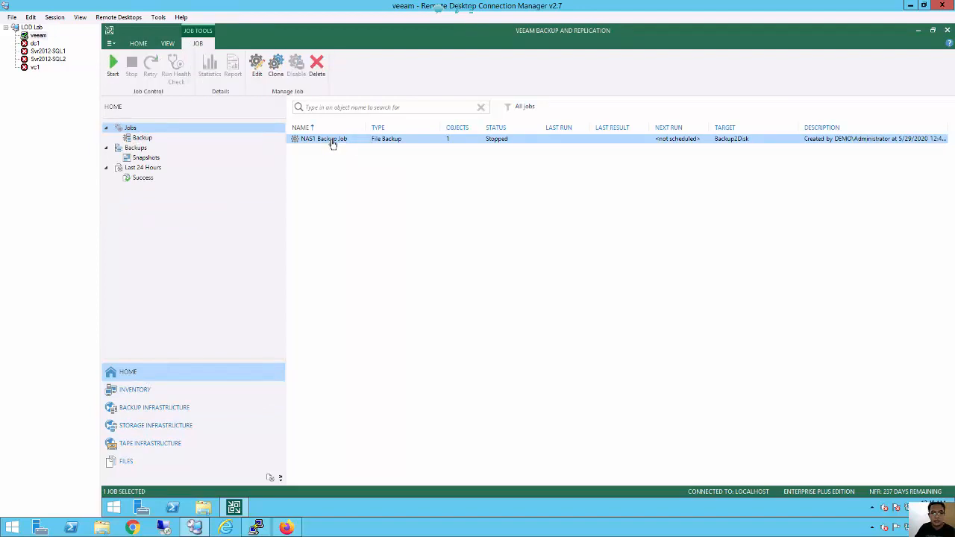
pyautogui.rightClick(332, 144)
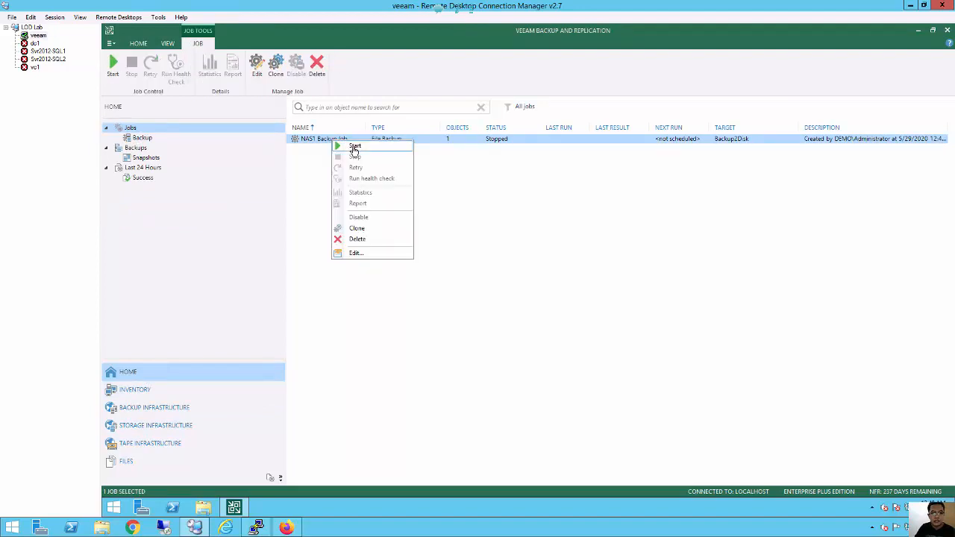
pyautogui.click(354, 147)
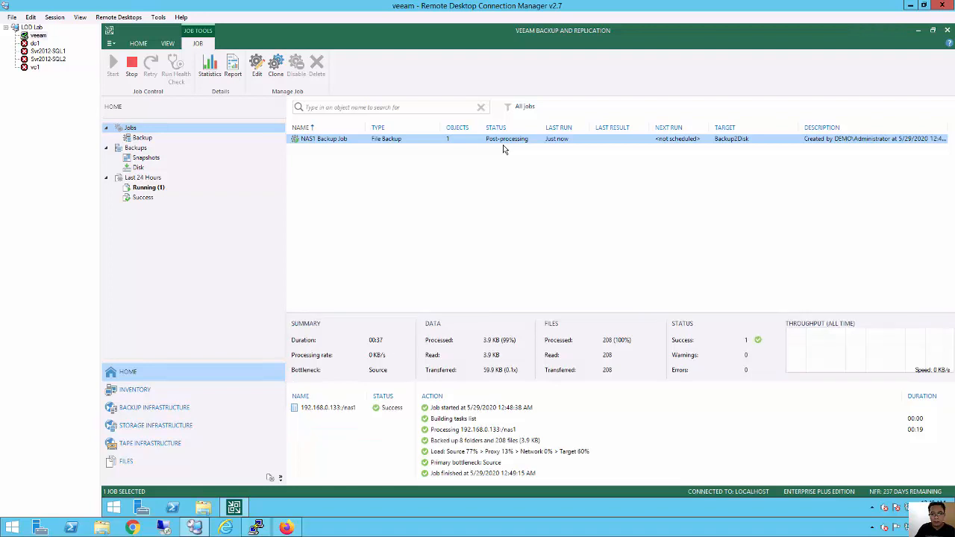
pyautogui.click(540, 222)
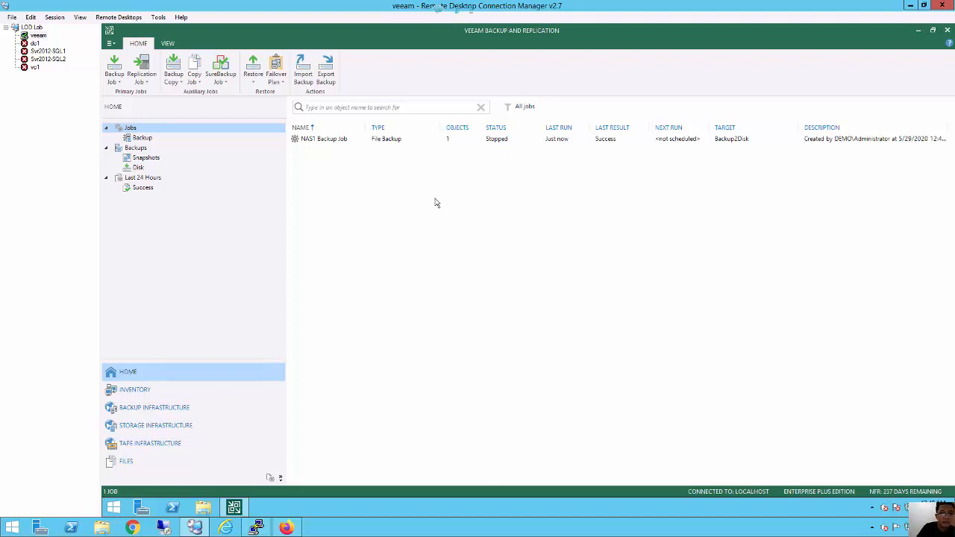
# Open the nas1 backup under Backups > Disk in the Backup Browser, showing a.txt–z.txt.
pyautogui.click(333, 145)
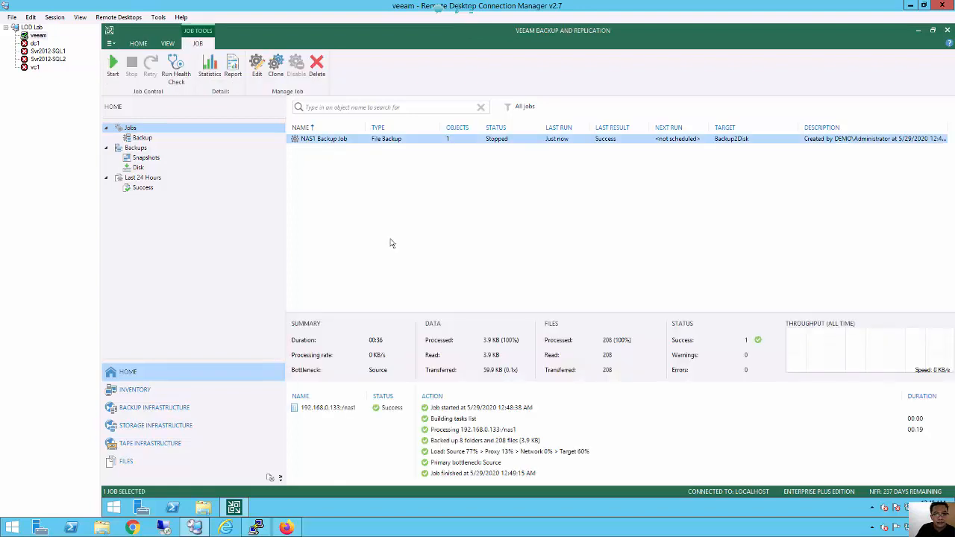
pyautogui.click(391, 241)
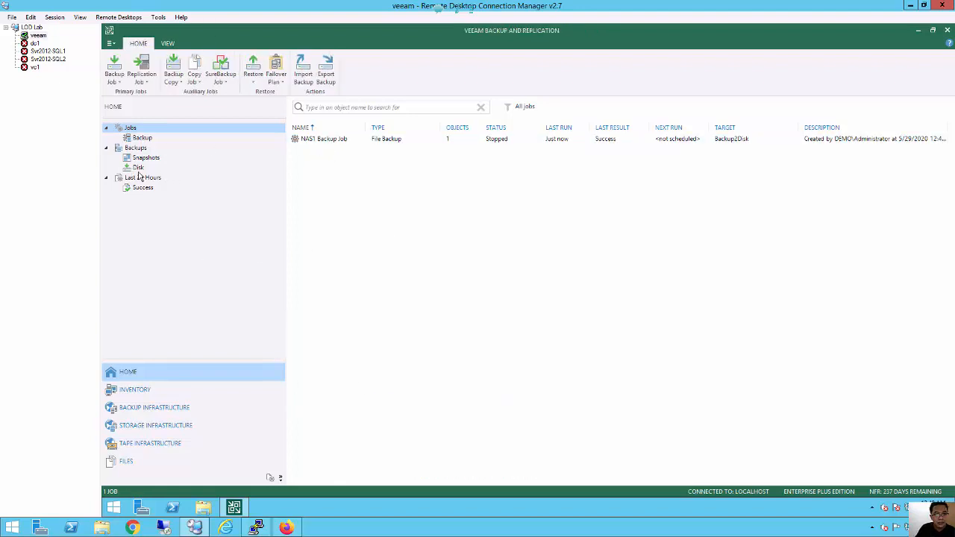
pyautogui.click(137, 168)
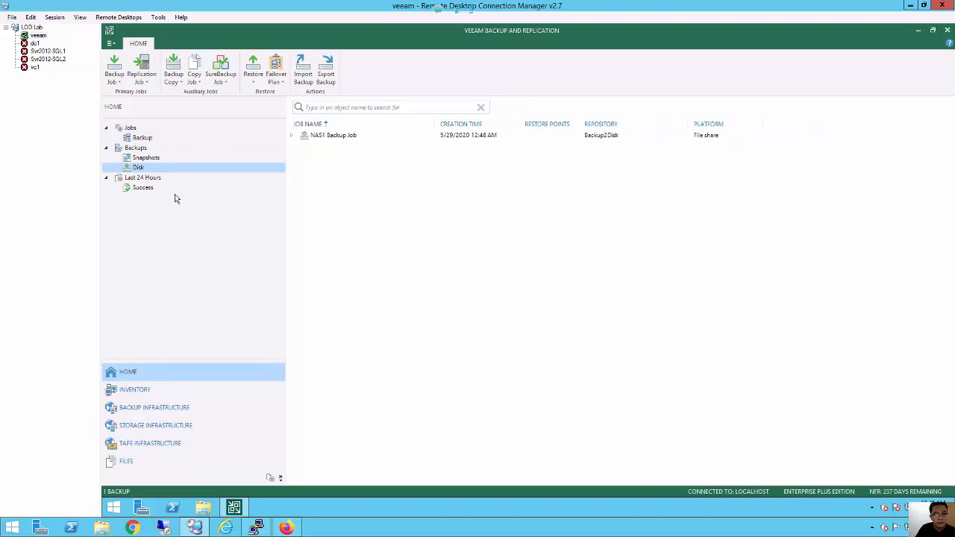
pyautogui.click(292, 136)
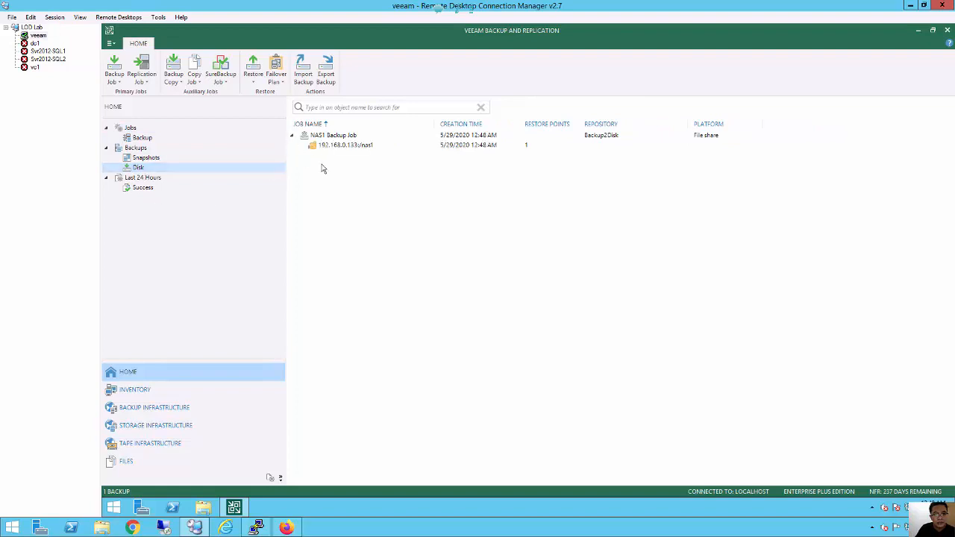
pyautogui.click(344, 147)
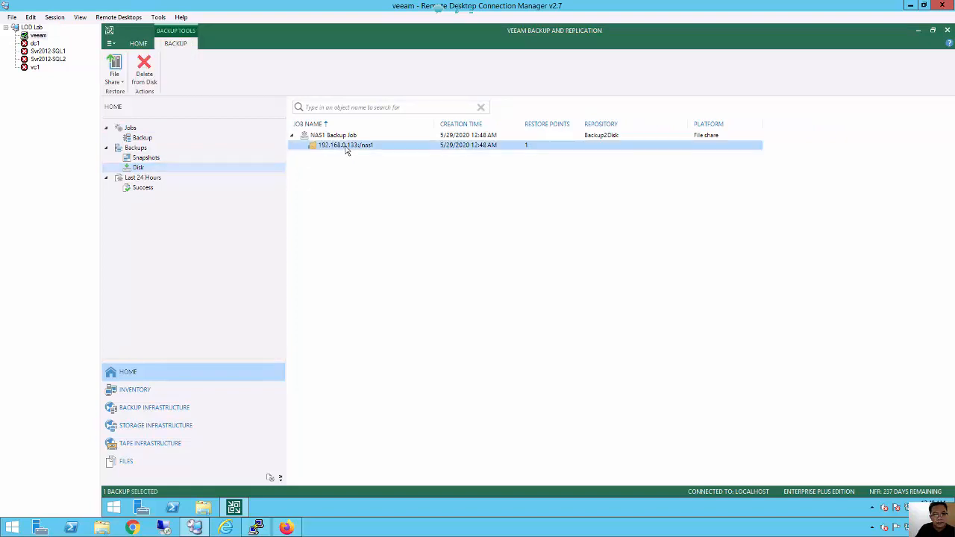
pyautogui.rightClick(345, 149)
pyautogui.moveTo(405, 156)
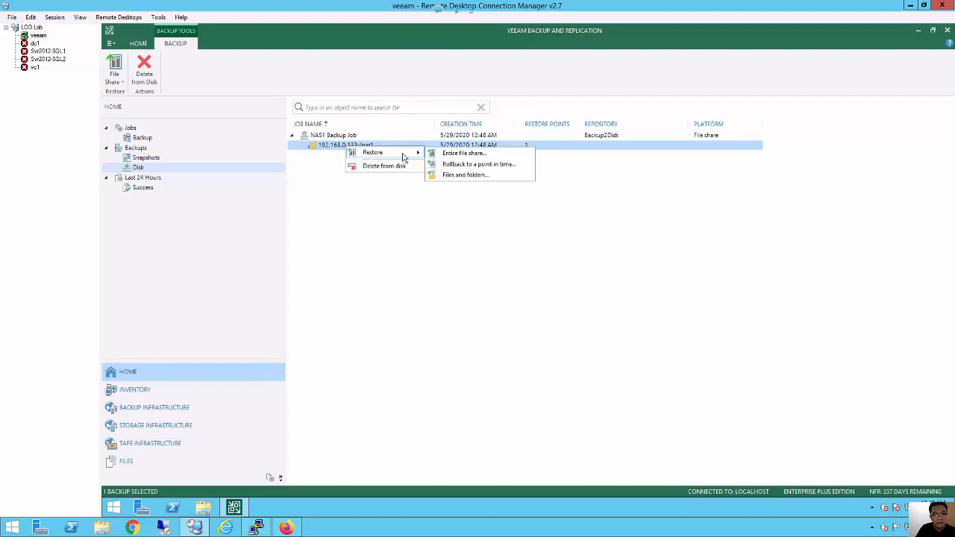
pyautogui.click(455, 176)
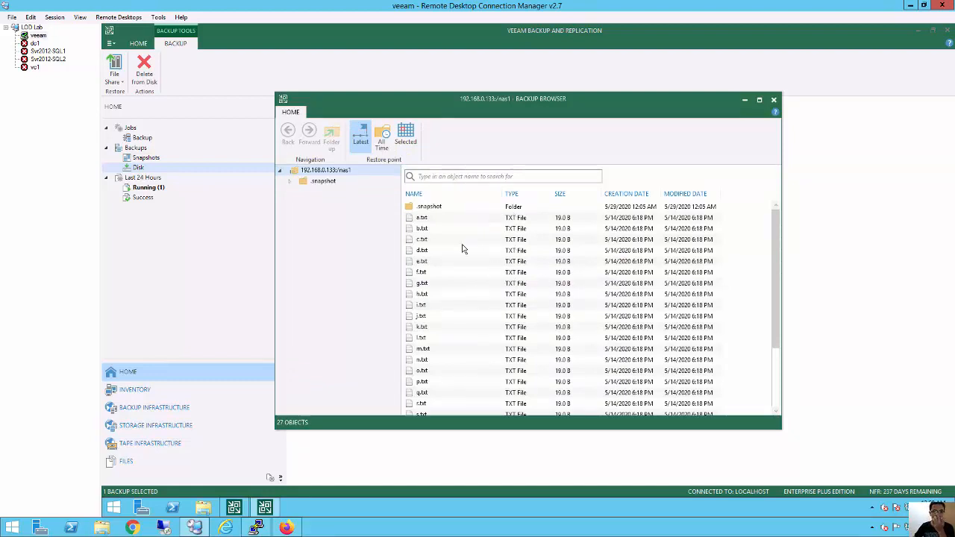
pyautogui.scroll(-2, 429, 317)
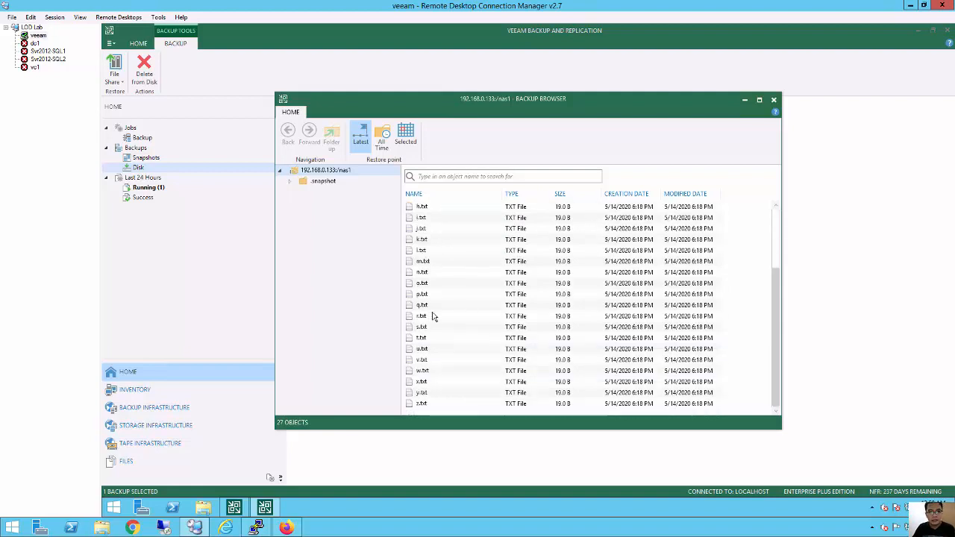
pyautogui.scroll(2, 431, 317)
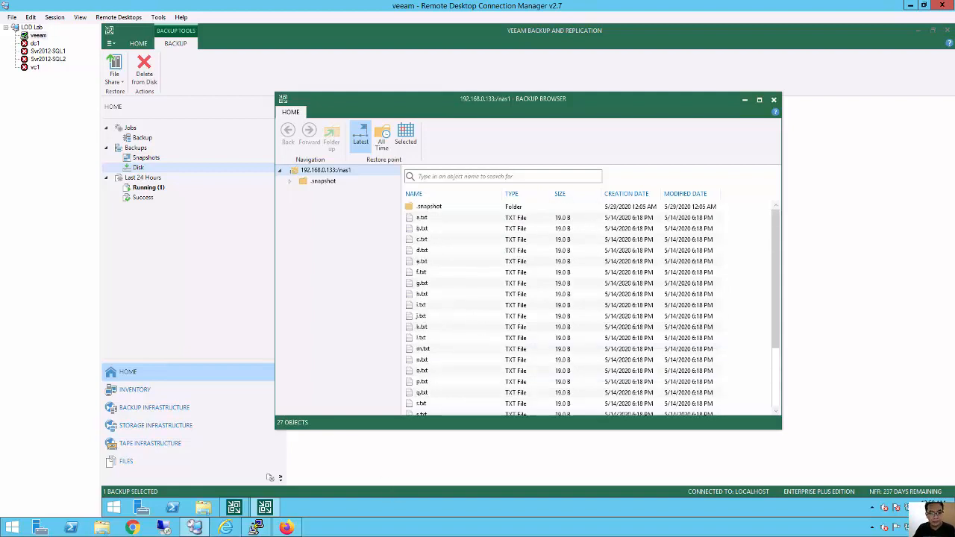
pyautogui.click(255, 528)
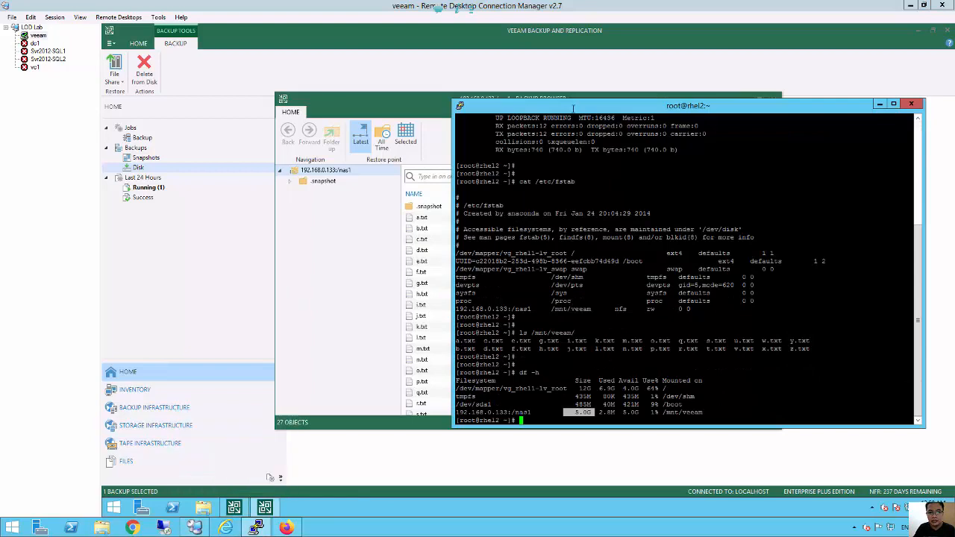
# Change into /mnt/veeam and list the share's txt files.
pyautogui.moveTo(583, 112); pyautogui.dragTo(693, 97)
pyautogui.click(702, 398)
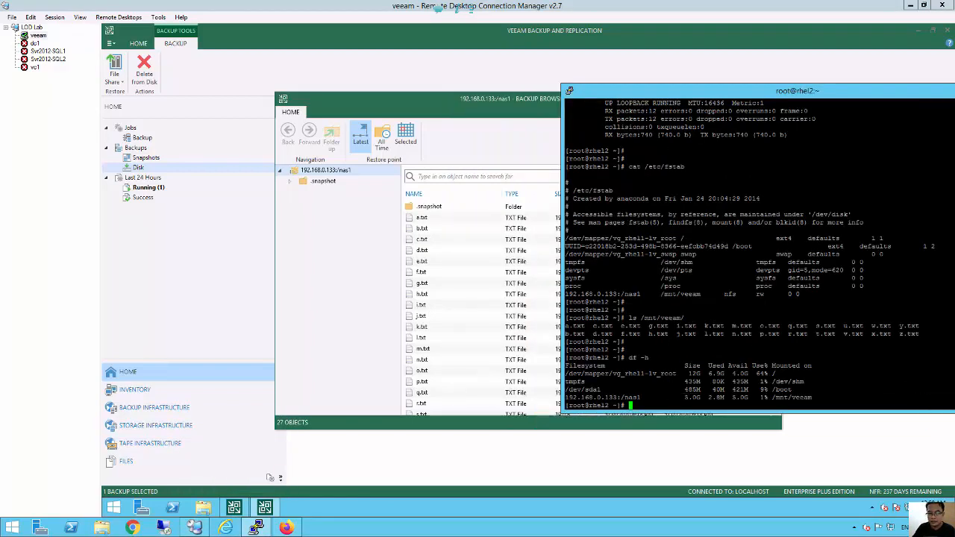
pyautogui.press('Return')
pyautogui.press('Return')
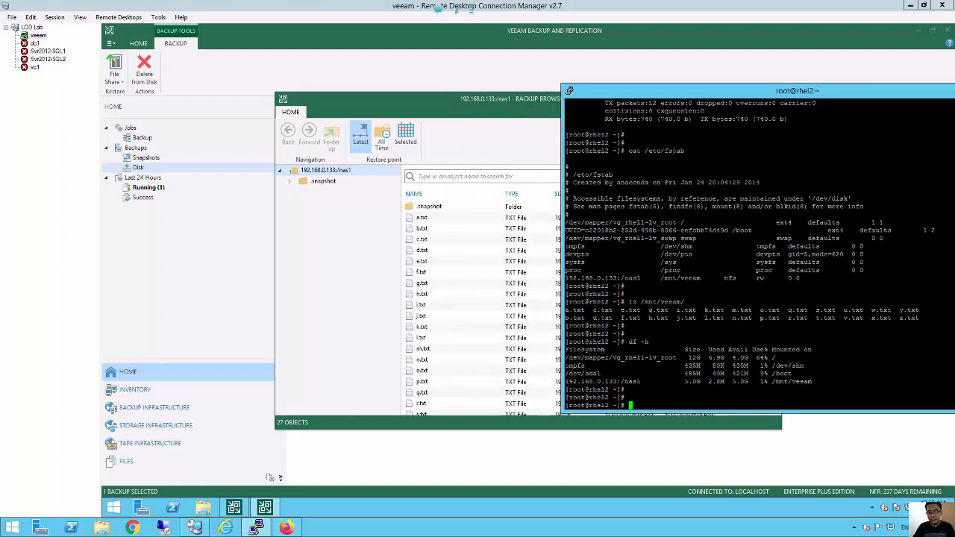
pyautogui.write('ls')
pyautogui.press('Return')
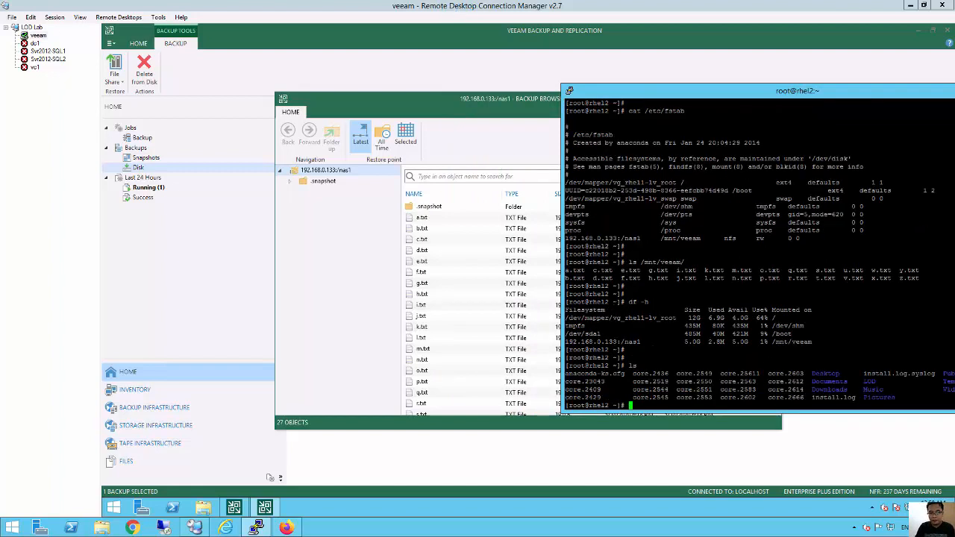
pyautogui.write('cd /mnt/veeam/')
pyautogui.press('Return')
pyautogui.write('ls')
pyautogui.press('Return')
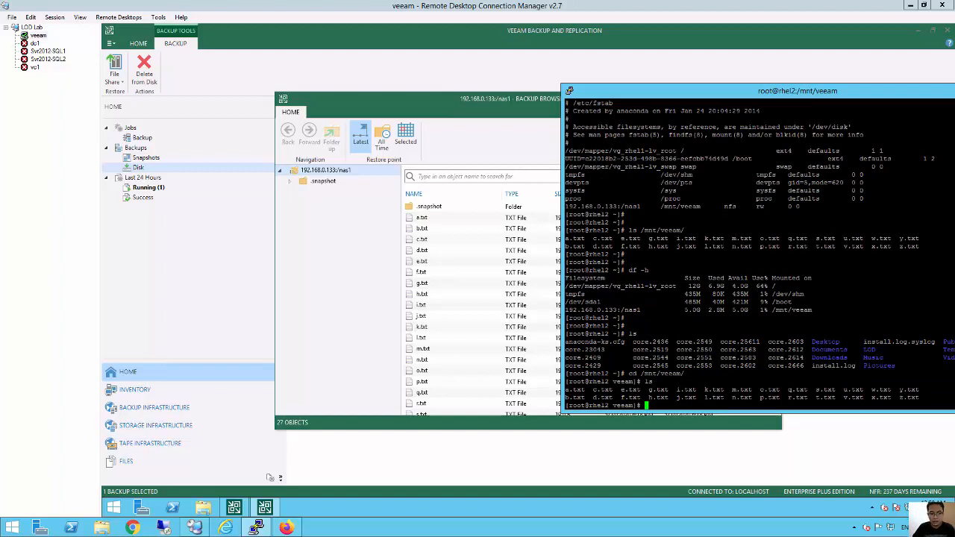
# Delete all txt files with rm -rf *.txt and confirm with ls -a only .snapshot remains.
pyautogui.write('rm -rf ')
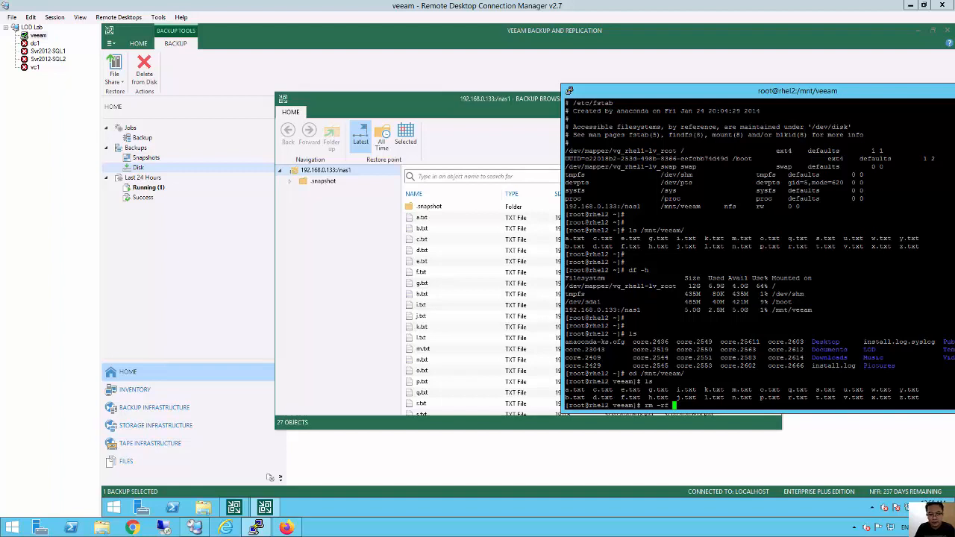
pyautogui.write('*.')
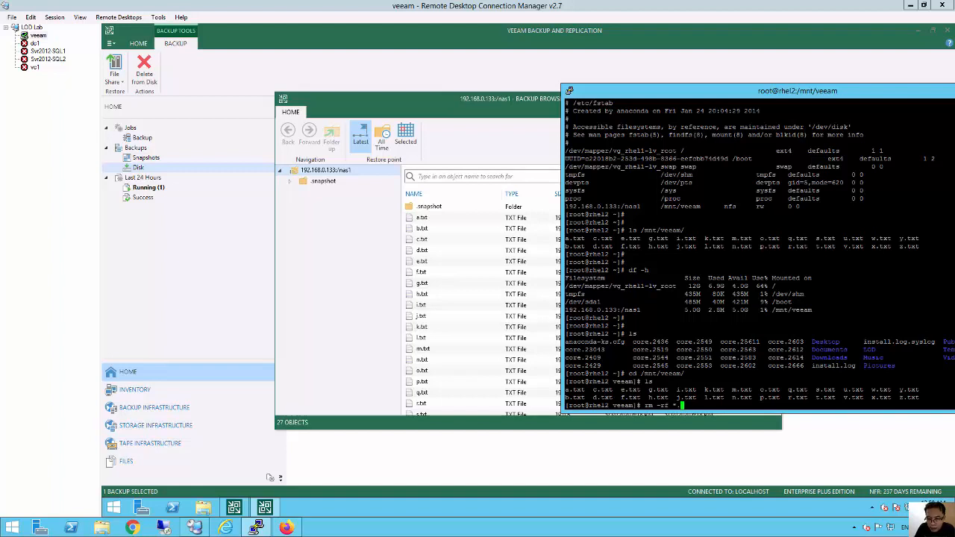
pyautogui.write('txt')
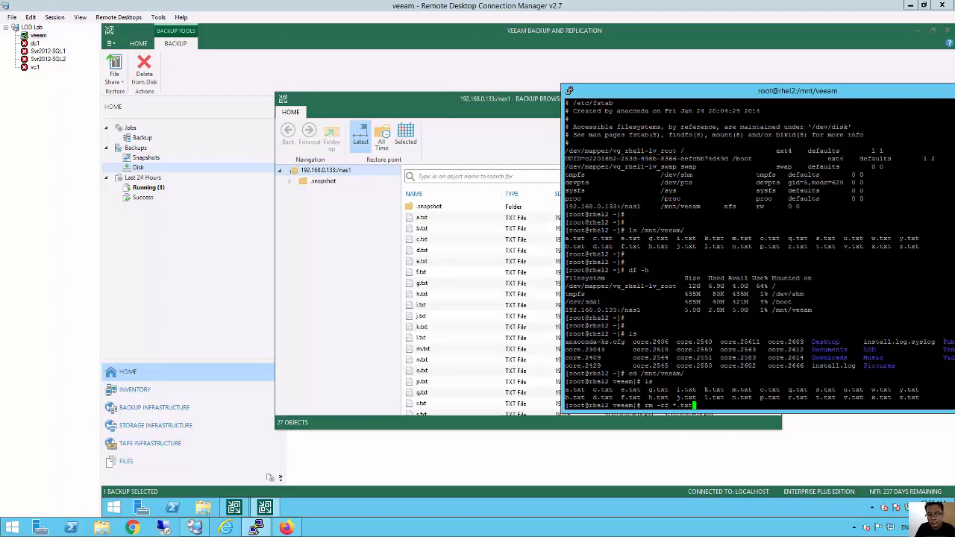
pyautogui.press('Return')
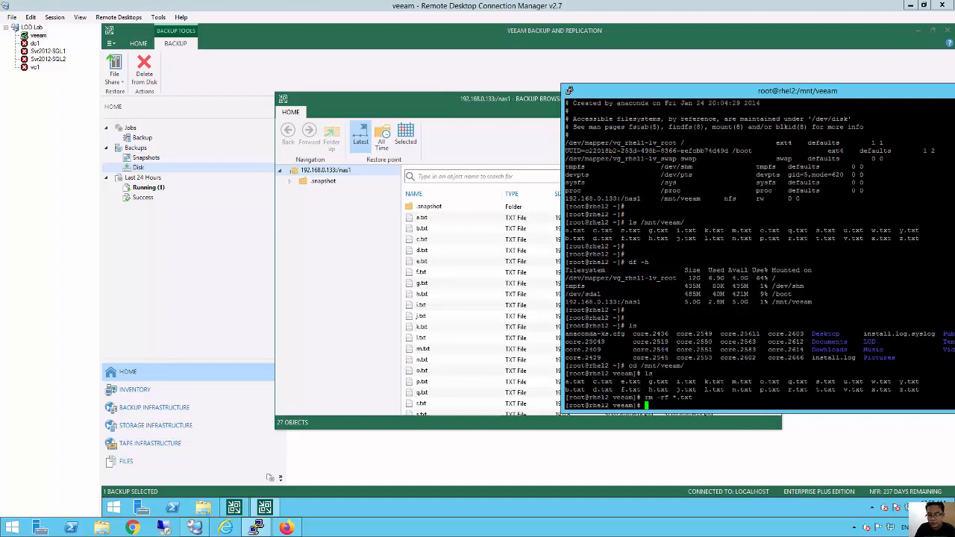
pyautogui.write('ls')
pyautogui.press('Return')
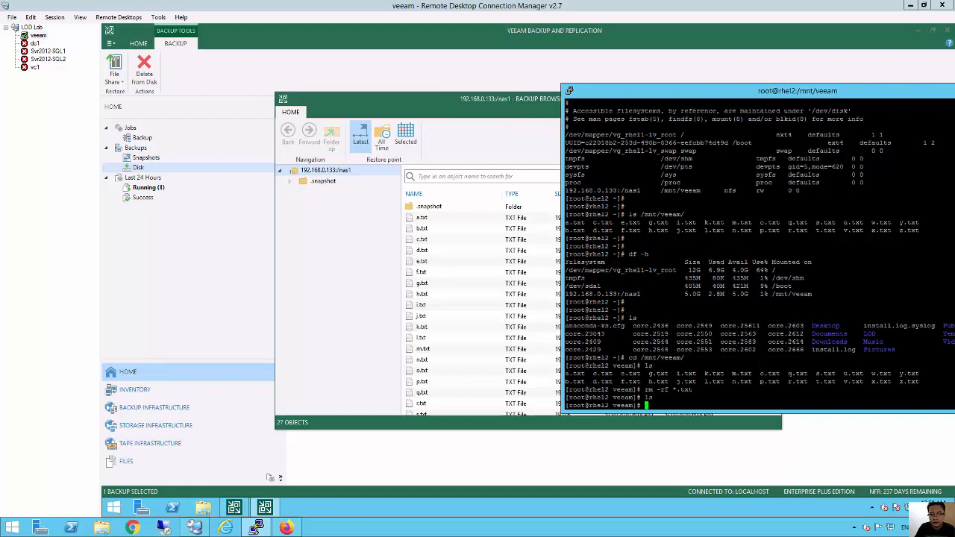
pyautogui.write('ls -')
pyautogui.write('a')
pyautogui.press('Return')
pyautogui.press('Return')
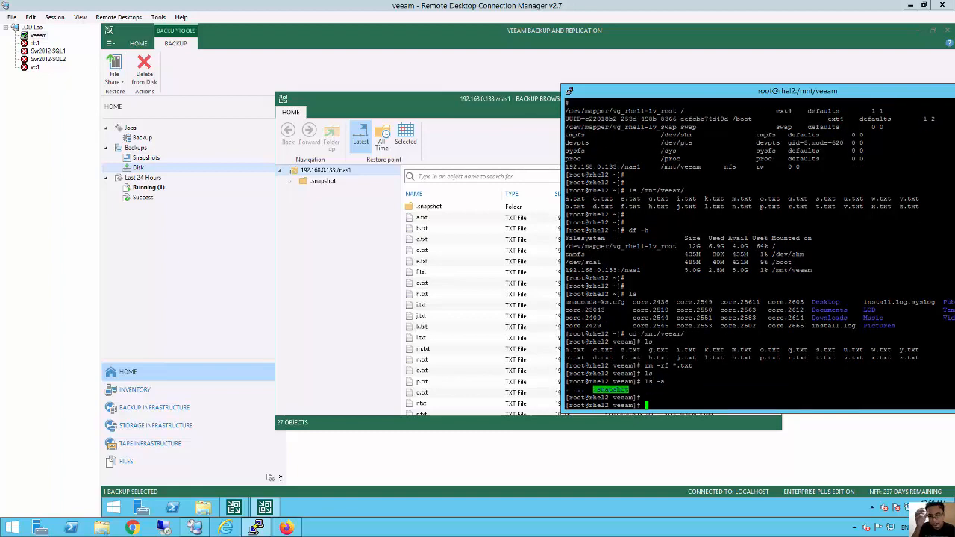
# Restore a.txt through f.txt with the Keep option, finishing with 6 successes and 0 errors.
pyautogui.click(481, 317)
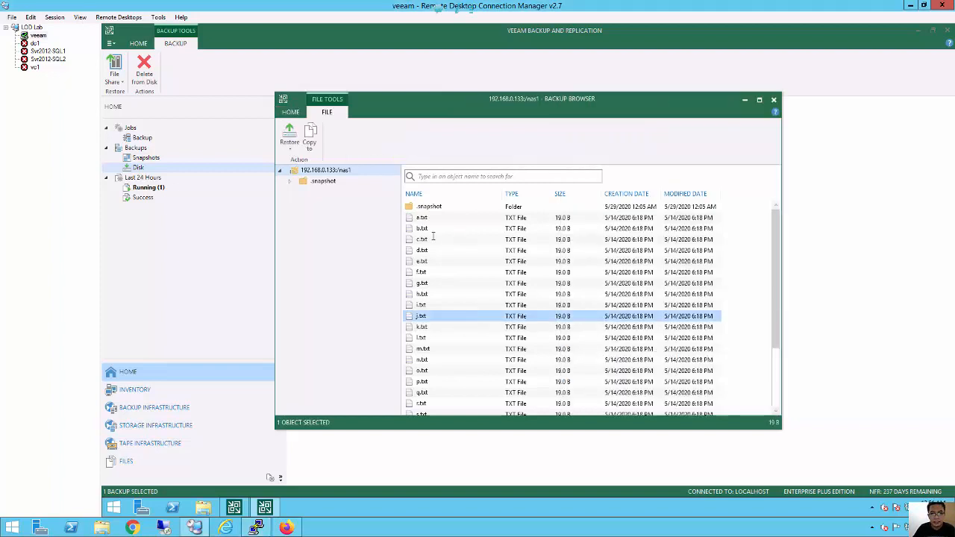
pyautogui.scroll(-3, 454, 350)
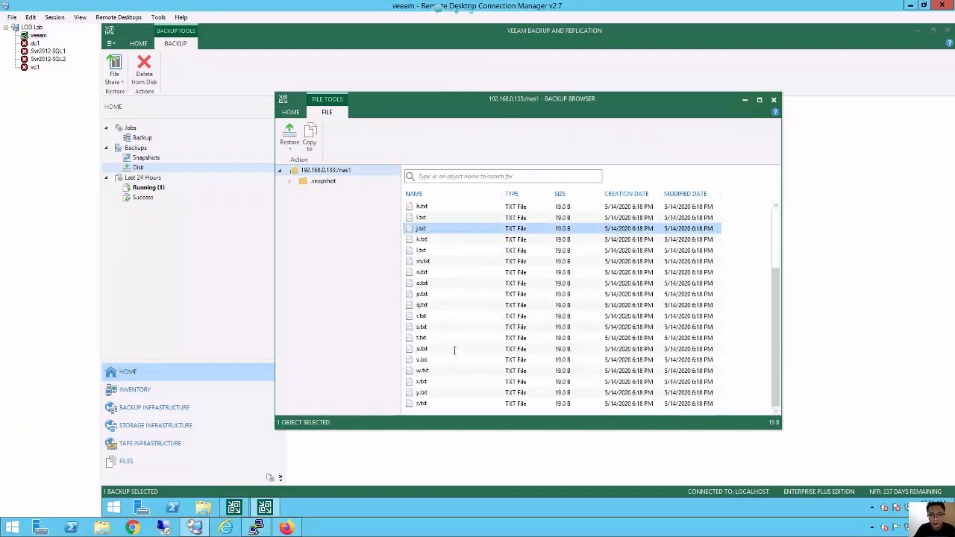
pyautogui.scroll(2, 453, 329)
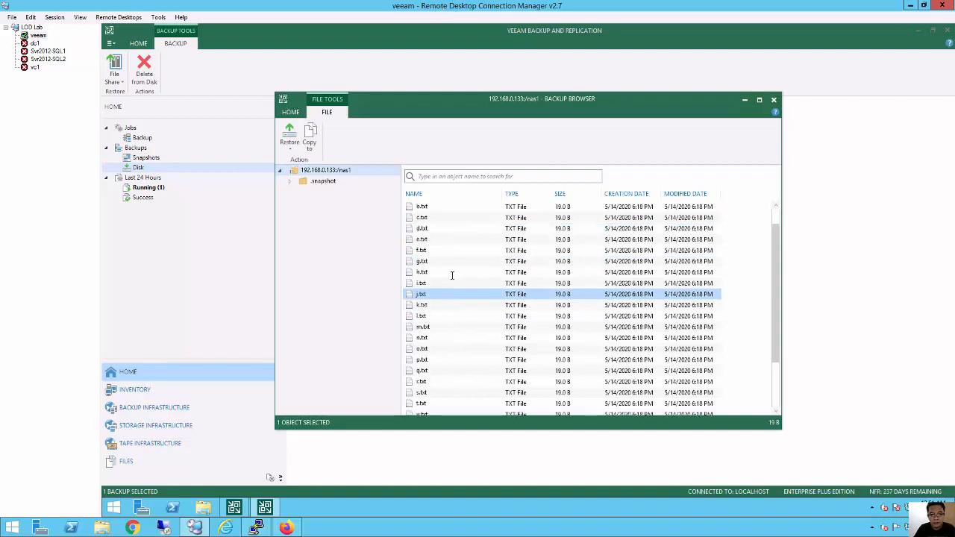
pyautogui.scroll(1, 451, 275)
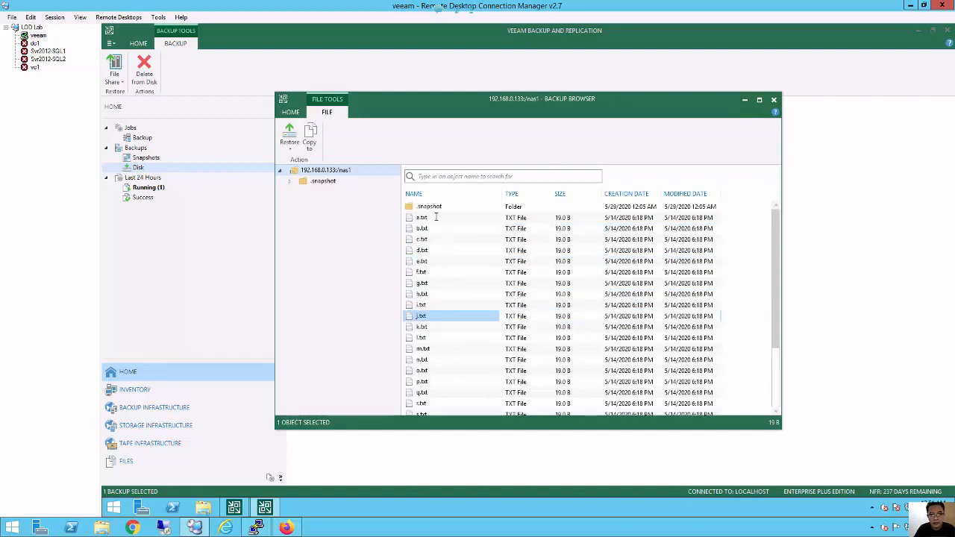
pyautogui.click(435, 217)
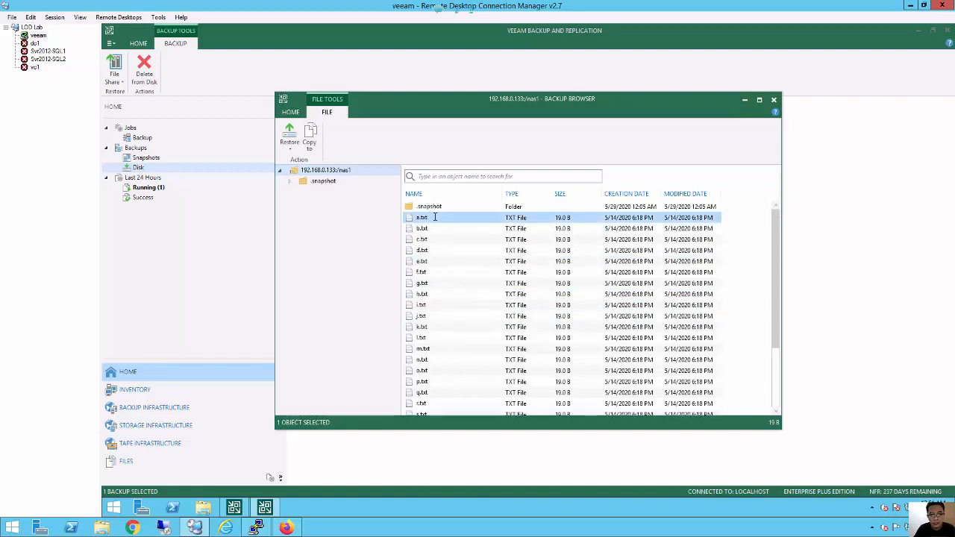
pyautogui.keyDown('shift'); pyautogui.click(431, 273); pyautogui.keyUp('shift')
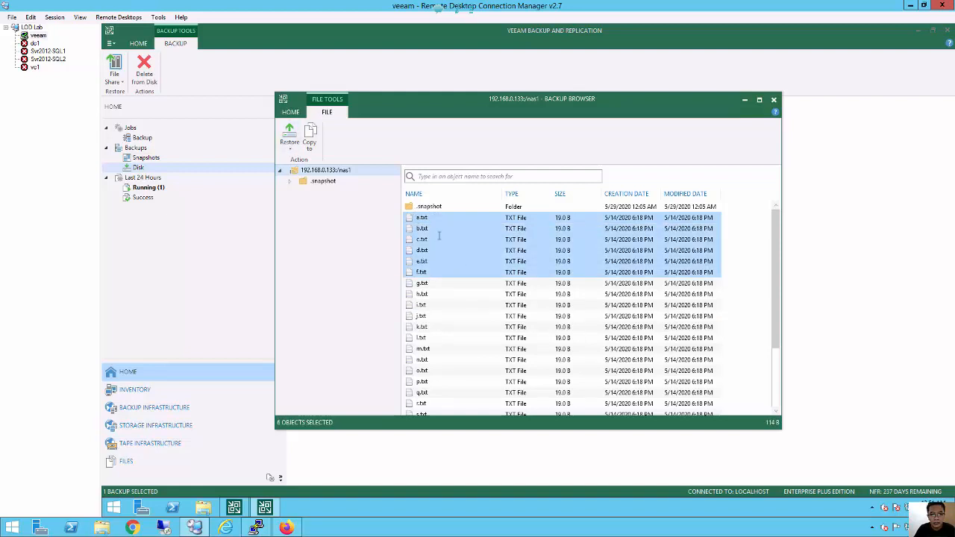
pyautogui.rightClick(439, 236)
pyautogui.moveTo(492, 241)
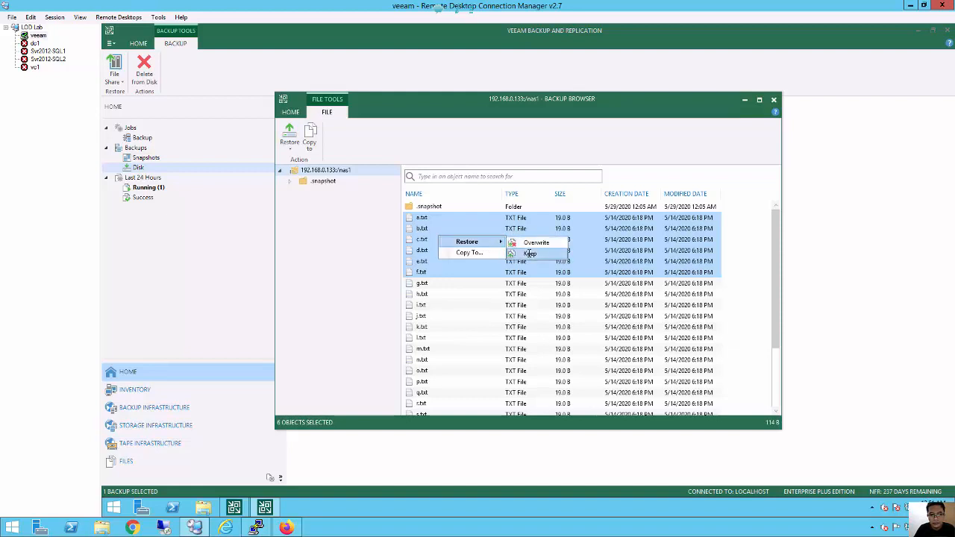
pyautogui.click(529, 254)
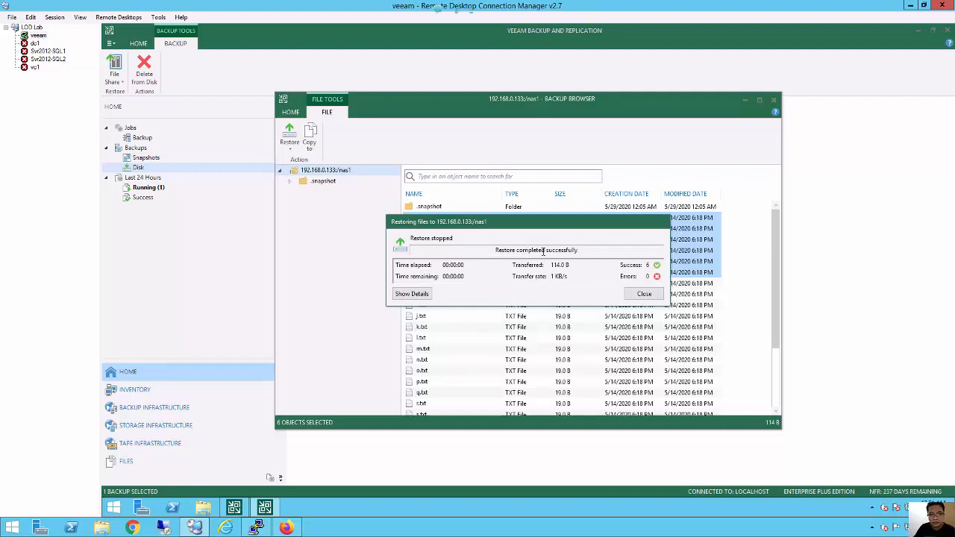
pyautogui.click(642, 295)
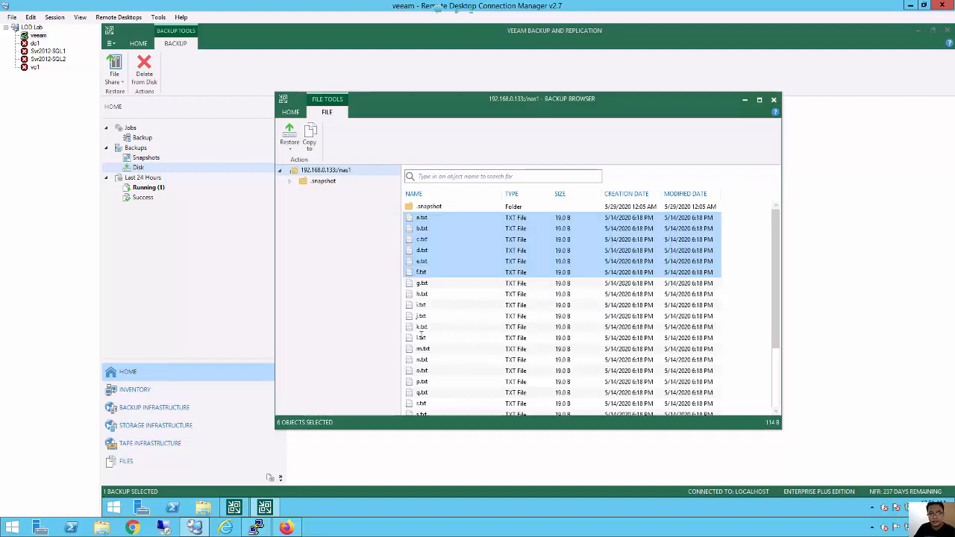
# In the PuTTY session, run pwd and ls to confirm a.txt through f.txt are back in /mnt/veeam.
pyautogui.click(256, 528)
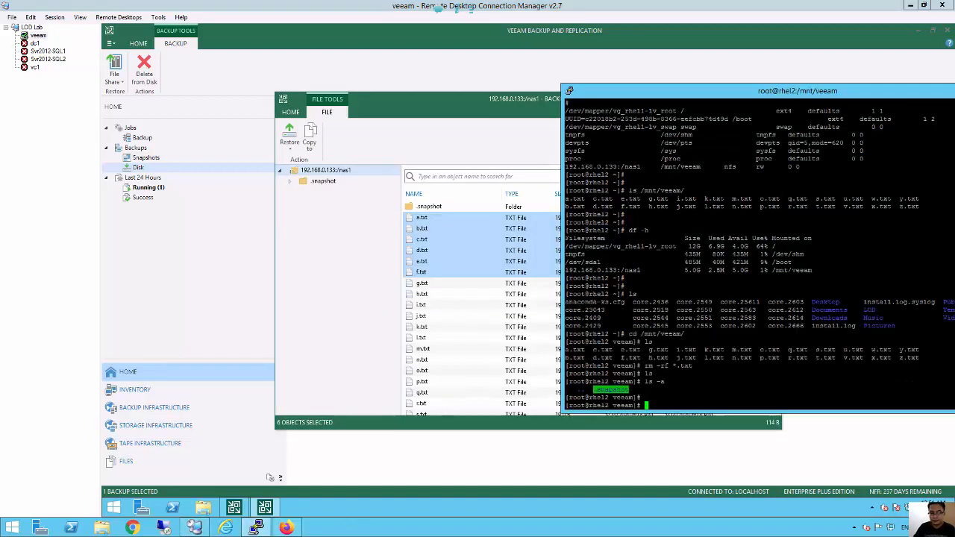
pyautogui.press('Return')
pyautogui.press('Return')
pyautogui.press('Return')
pyautogui.press('Return')
pyautogui.press('Return')
pyautogui.write('pwd')
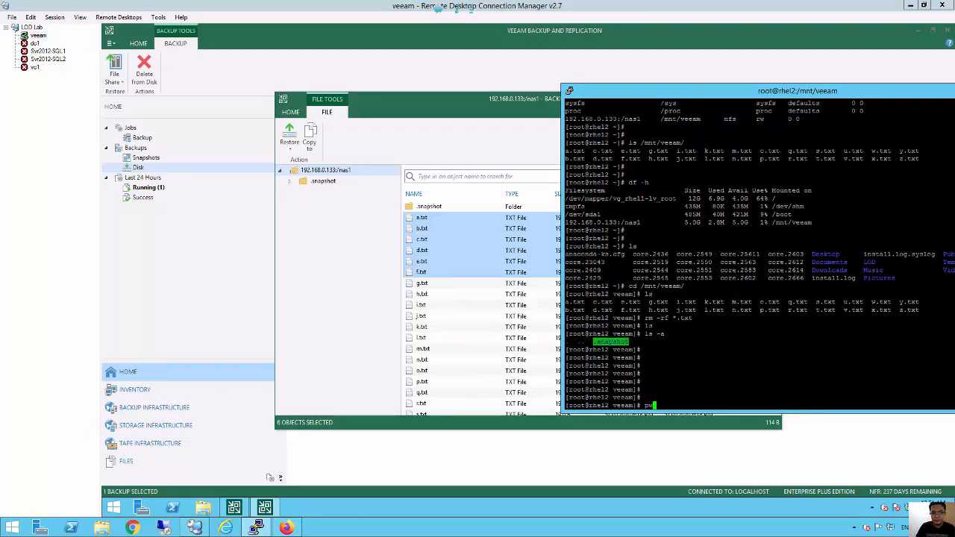
pyautogui.press('Return')
pyautogui.press('Return')
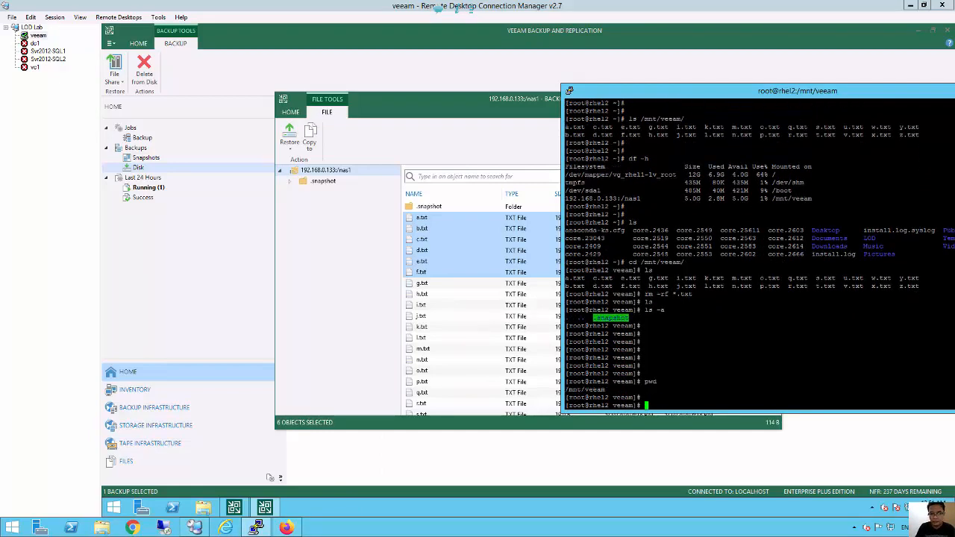
pyautogui.write('ls')
pyautogui.press('Return')
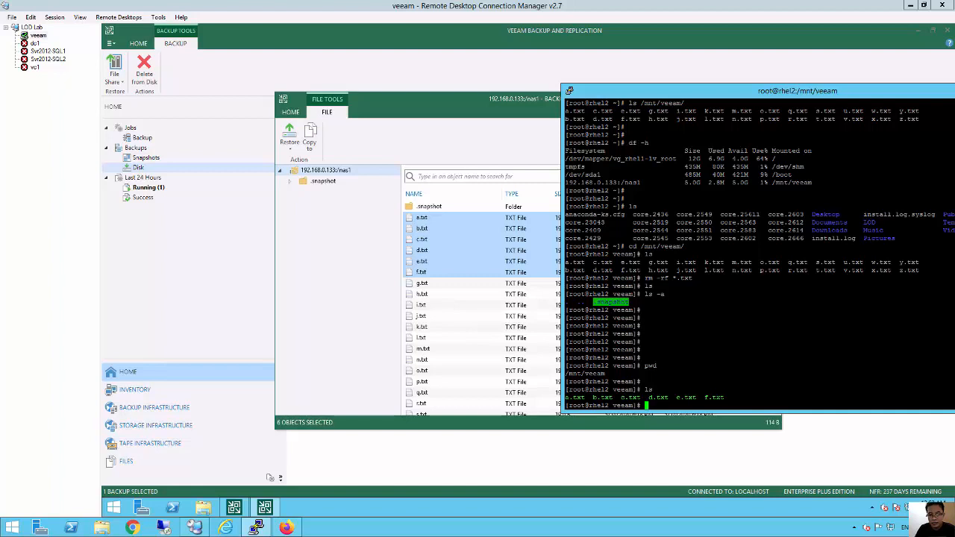
pyautogui.press('Return')
pyautogui.press('Return')
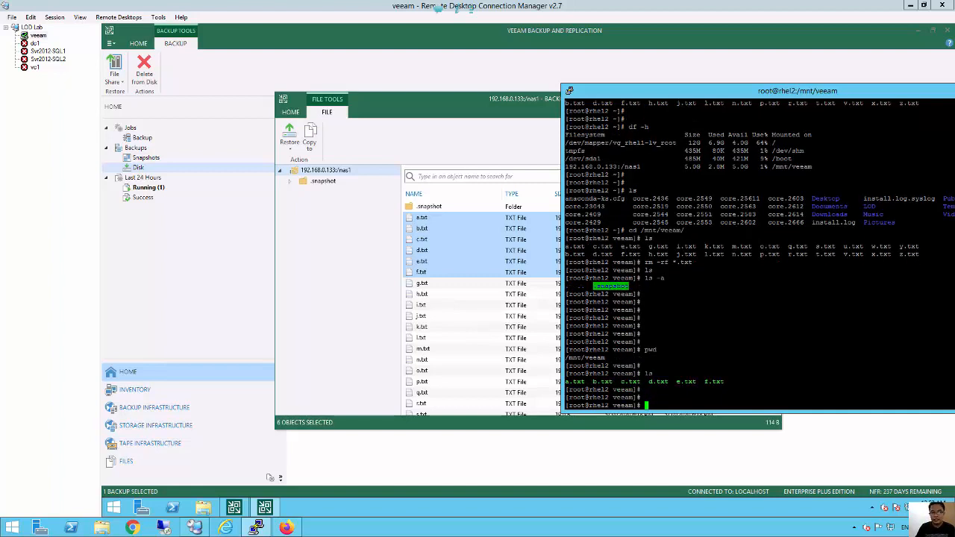
# Print a.txt, then all .txt files, showing each file's "This is file" contents.
pyautogui.write('cat a.txt')
pyautogui.press('Return')
pyautogui.press('Return')
pyautogui.press('Return')
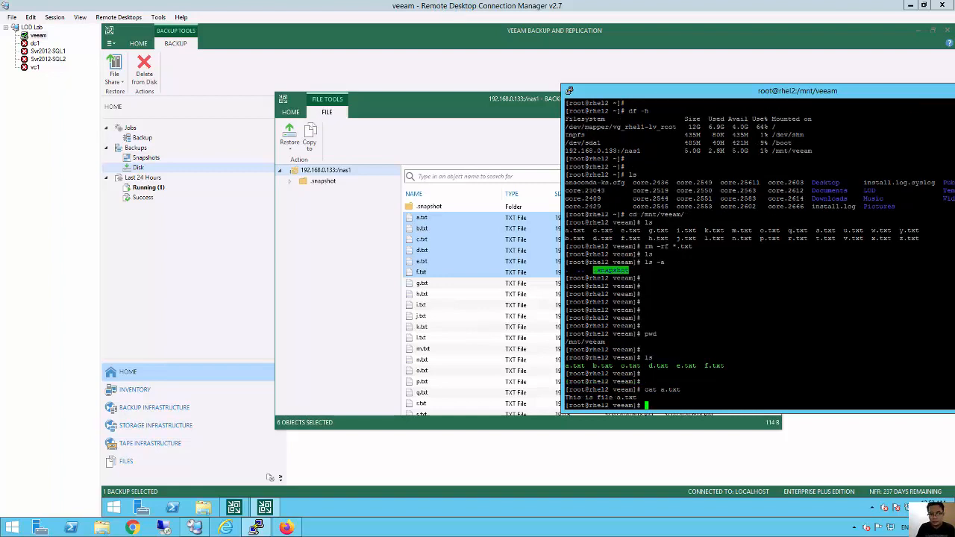
pyautogui.write('cat ')
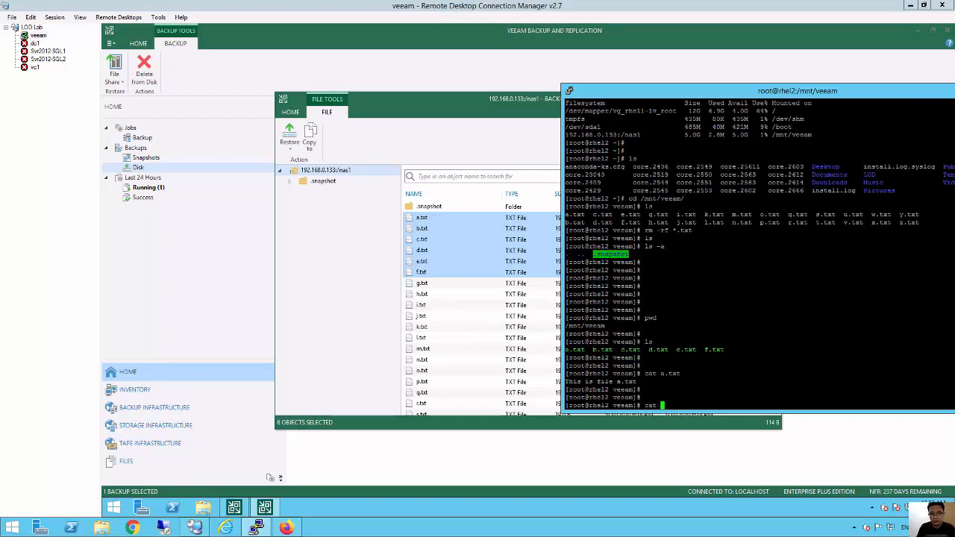
pyautogui.write('*.txt')
pyautogui.press('Return')
pyautogui.press('Return')
pyautogui.press('Return')
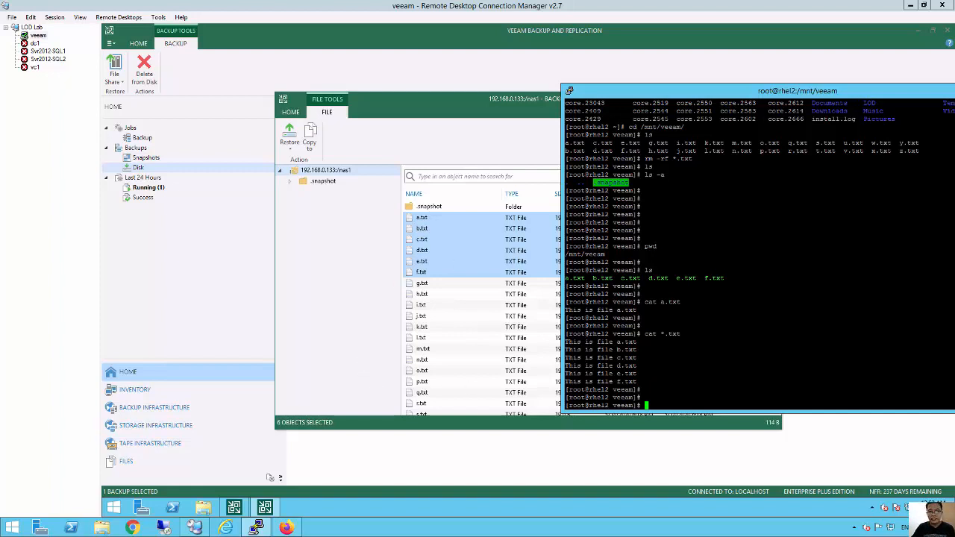
# Move the terminal window toward the centre-right and switch between it and the backup browser.
pyautogui.moveTo(709, 90); pyautogui.dragTo(476, 47)
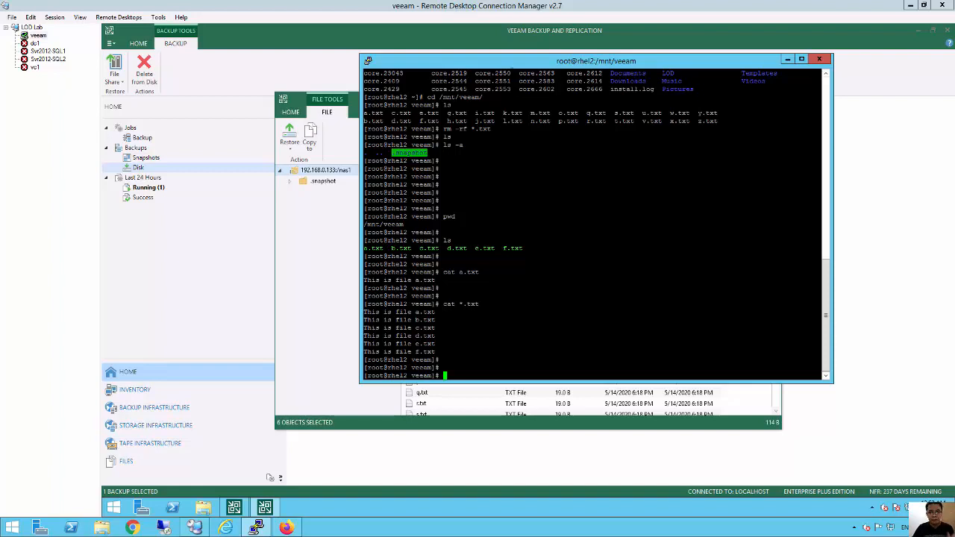
pyautogui.moveTo(504, 64); pyautogui.dragTo(554, 58)
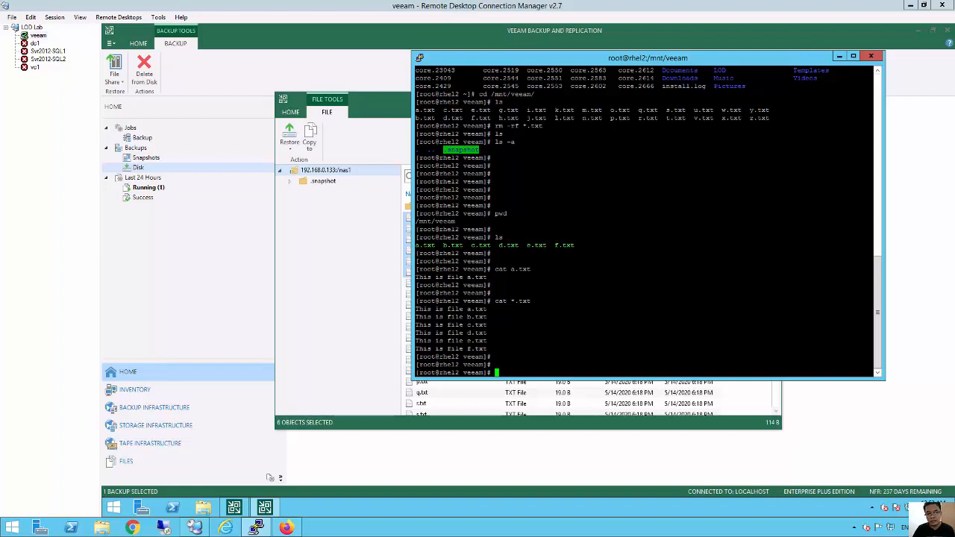
pyautogui.click(315, 238)
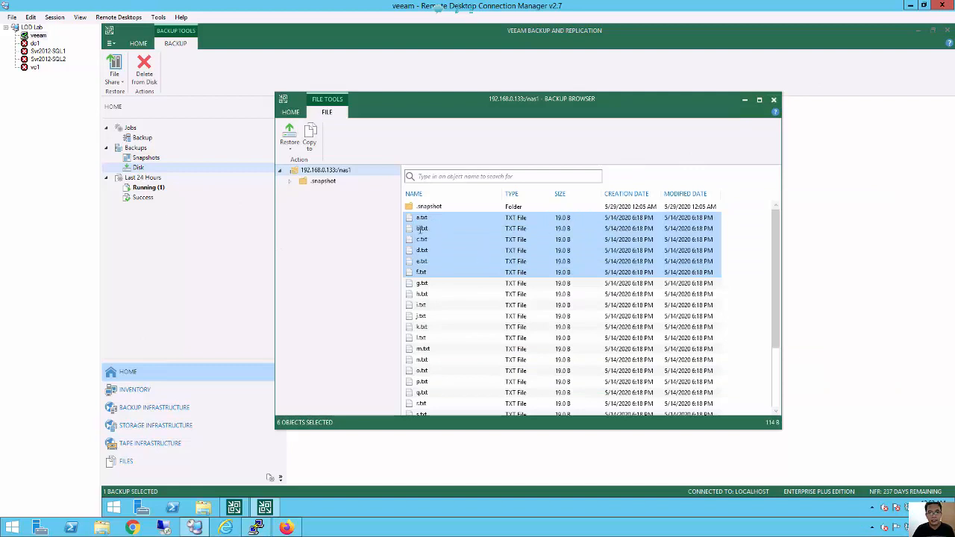
pyautogui.click(265, 508)
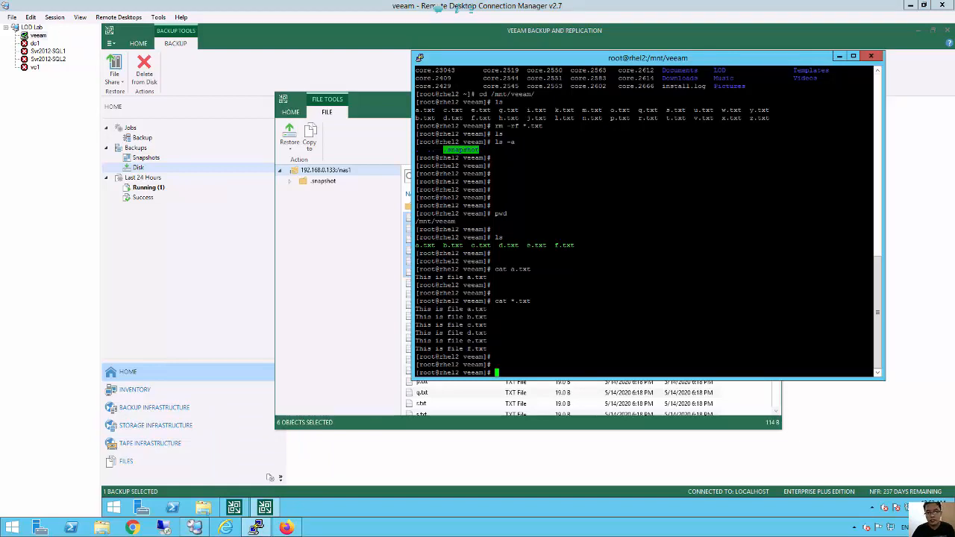
pyautogui.hotkey('alt', 'Tab')
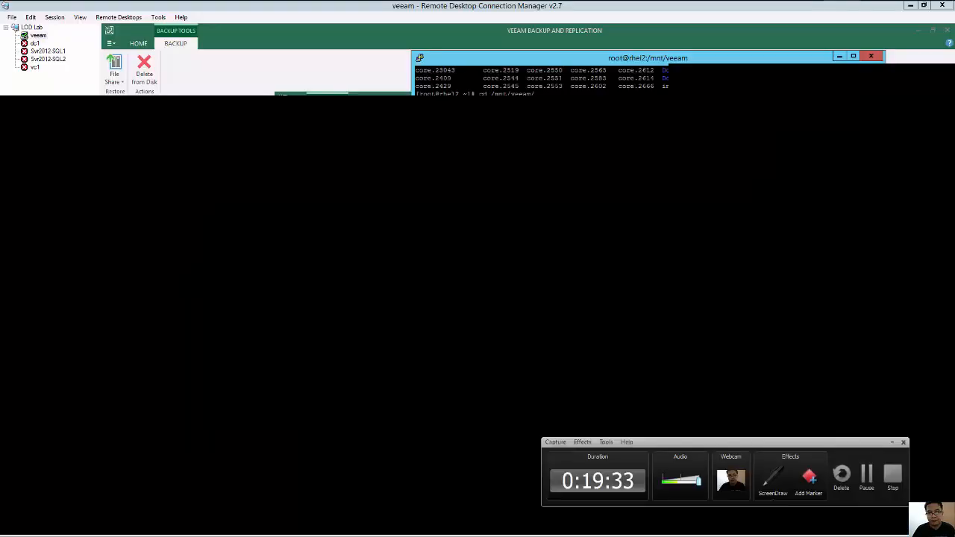